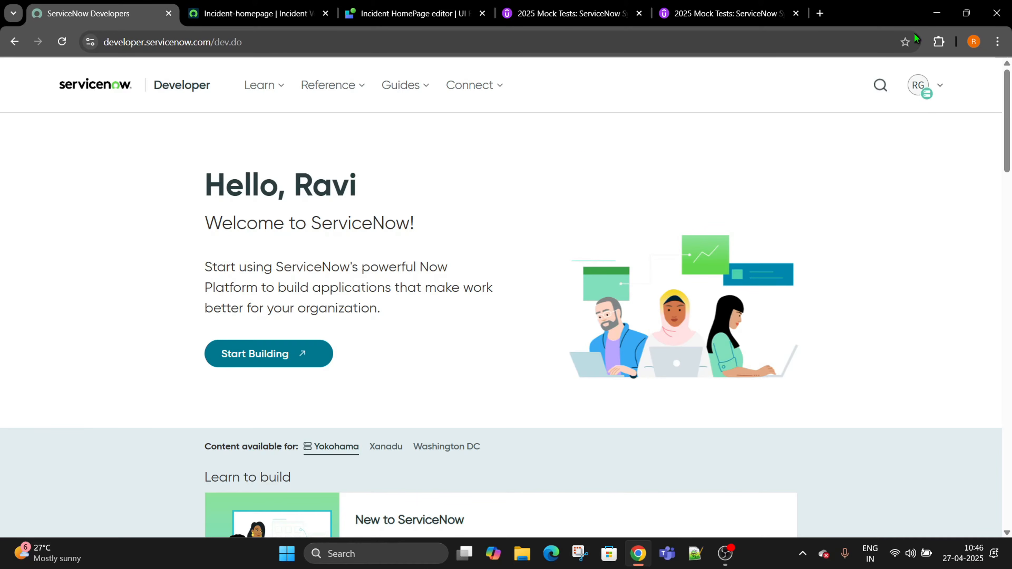
Search Google in a new tab for the ServiceNow tutorial channel.
click(820, 15)
text(servion)
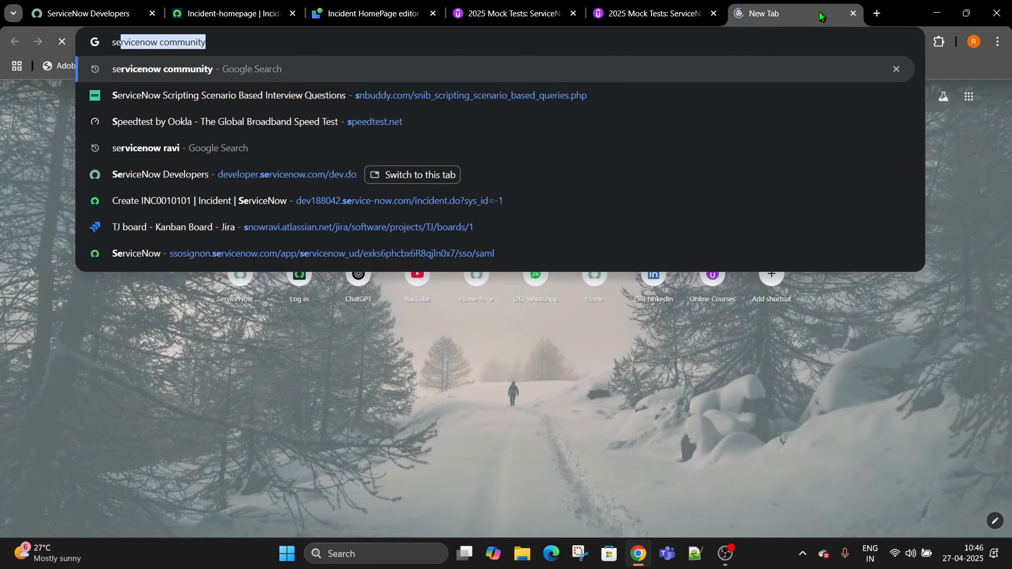
text(ow)
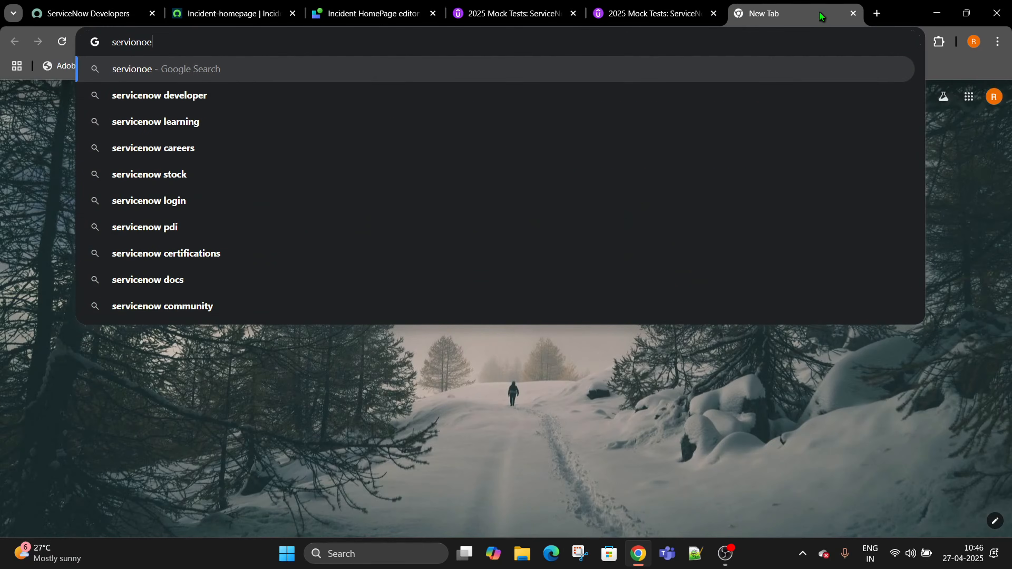
key(BackSpace)
key(BackSpace)
key(BackSpace)
key(BackSpace)
text(ce)
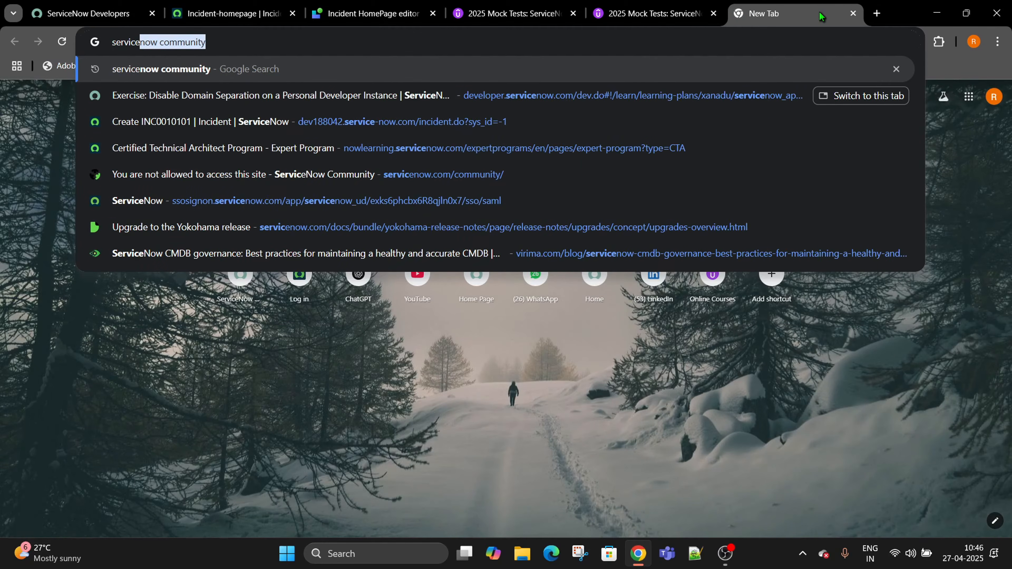
text(now rsvi)
key(Return)
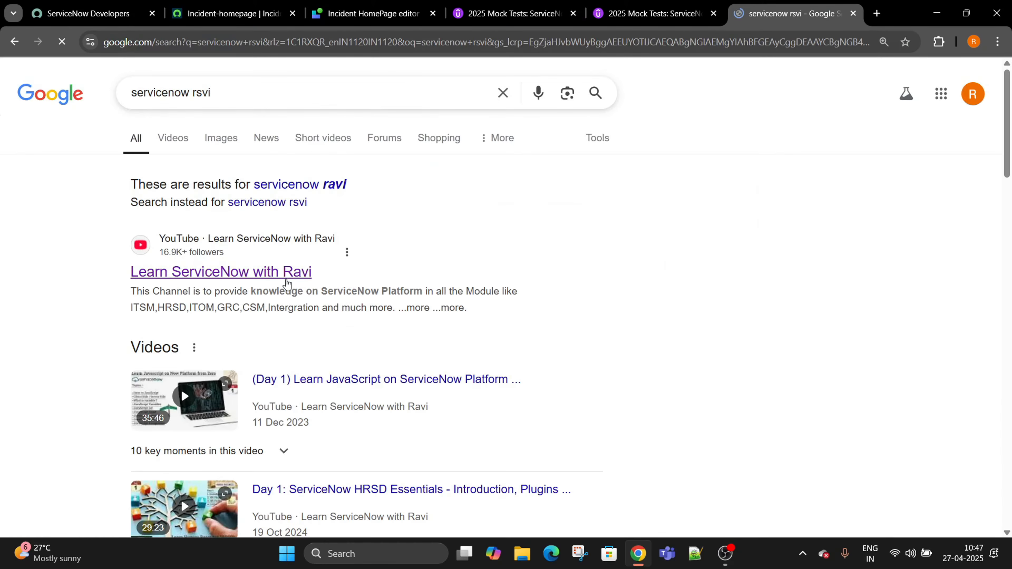
Open the channel's YouTube page from the results and show its Playlists.
click(285, 277)
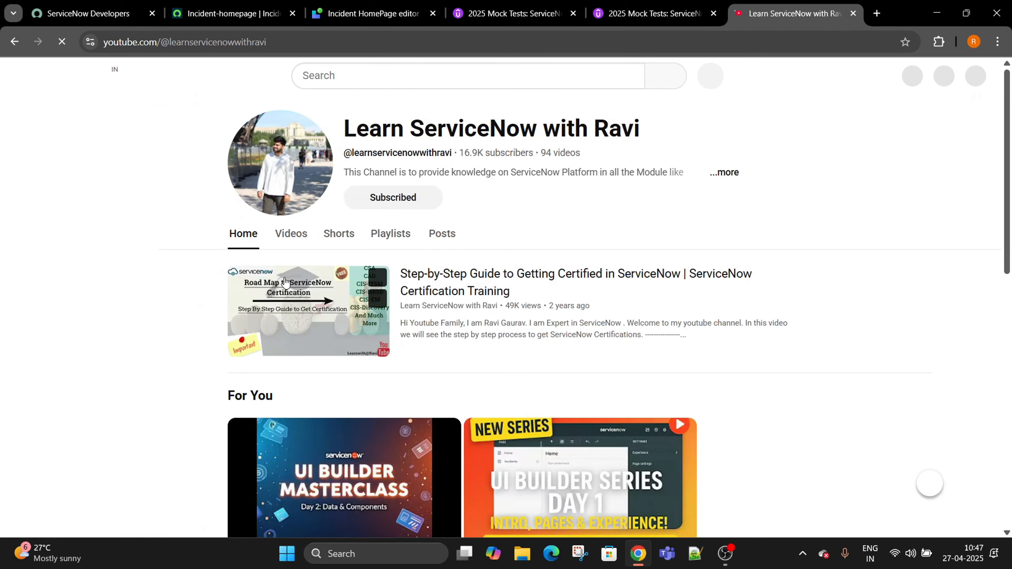
scroll(376, 336, down, 4)
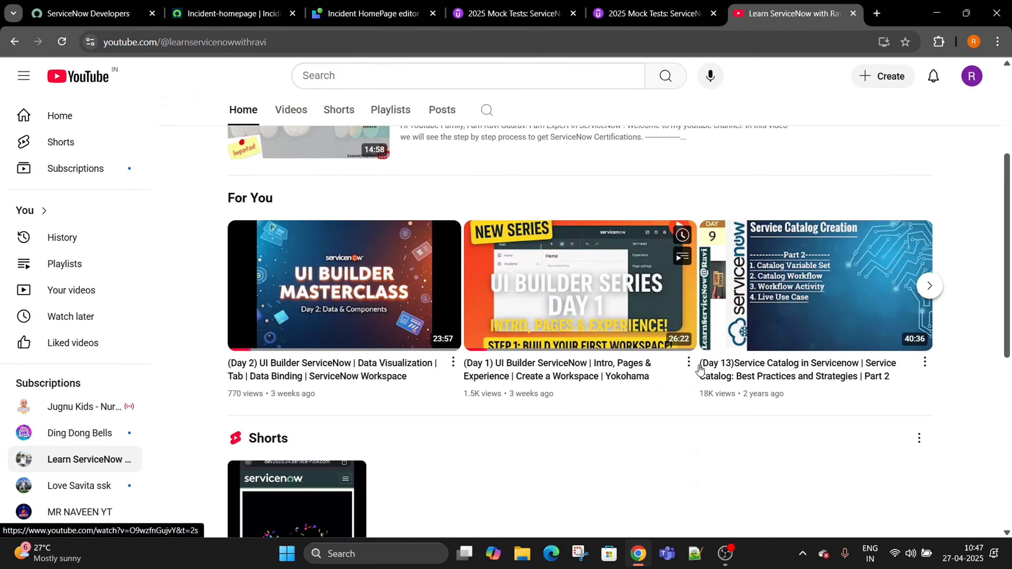
scroll(436, 236, up, 4)
click(391, 234)
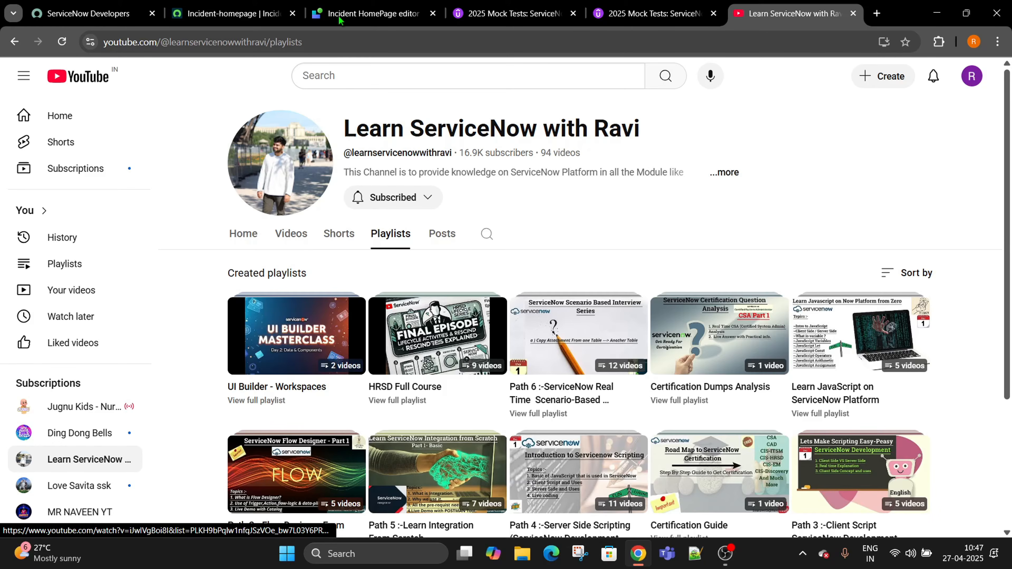
Switch to the CSA mock tests course and highlight the Mock Exam titles under Practice Tests.
click(516, 19)
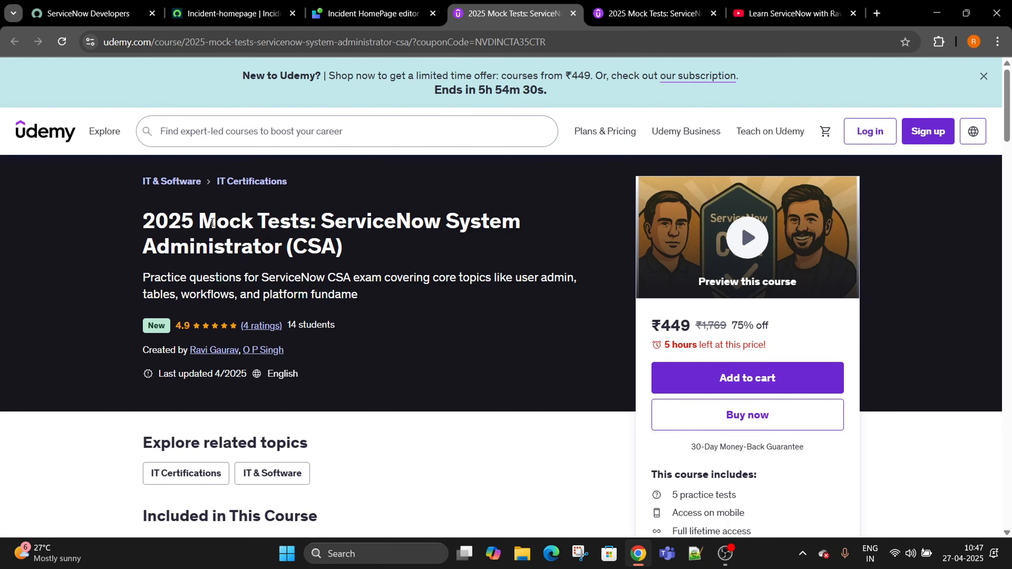
scroll(232, 229, down, 2)
scroll(232, 229, down, 6)
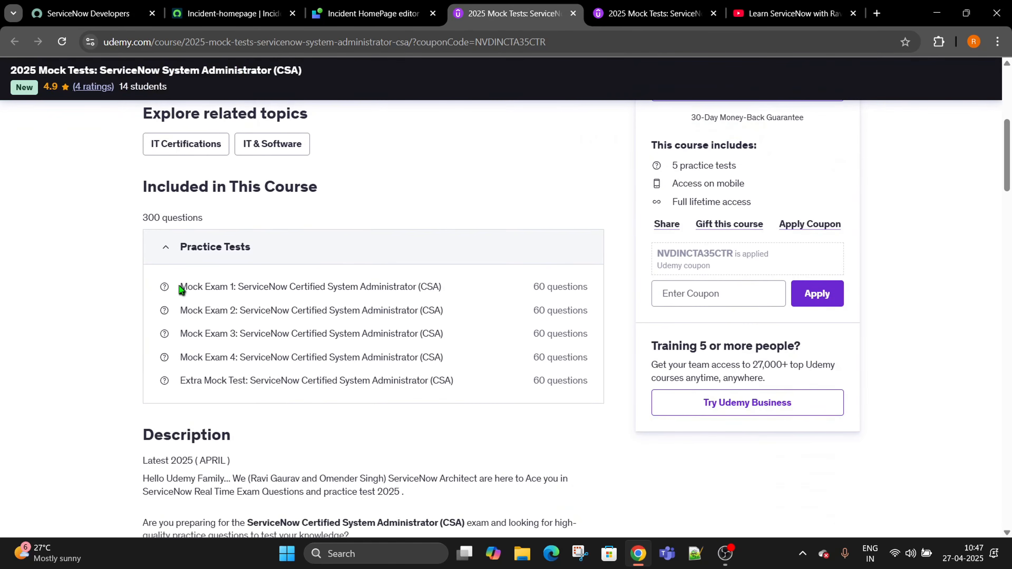
drag(180, 288, 241, 287)
drag(180, 310, 255, 310)
drag(180, 334, 180, 357)
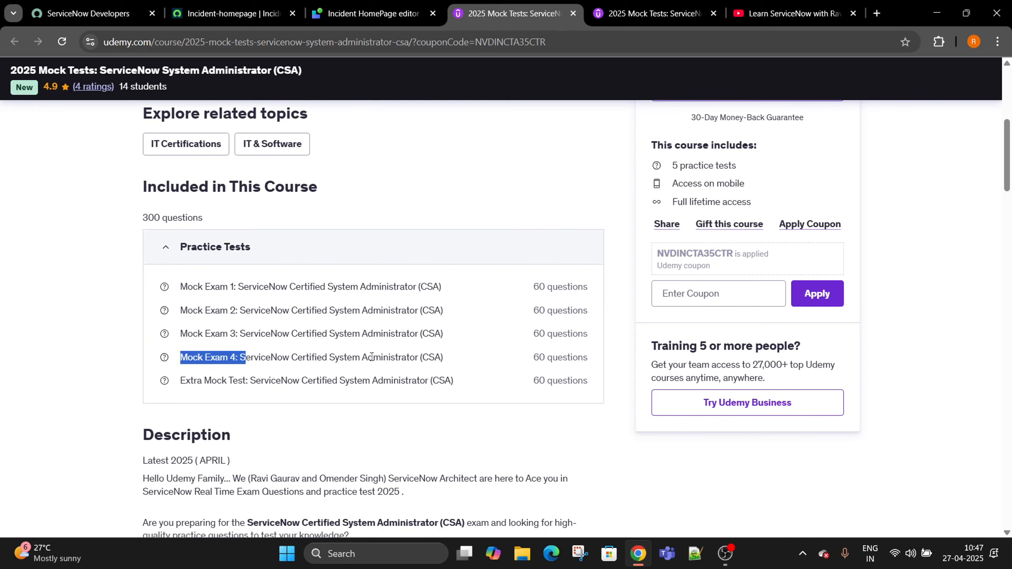
Scroll through the practice tests and instructors, then back to the top of the page.
scroll(385, 353, down, 15)
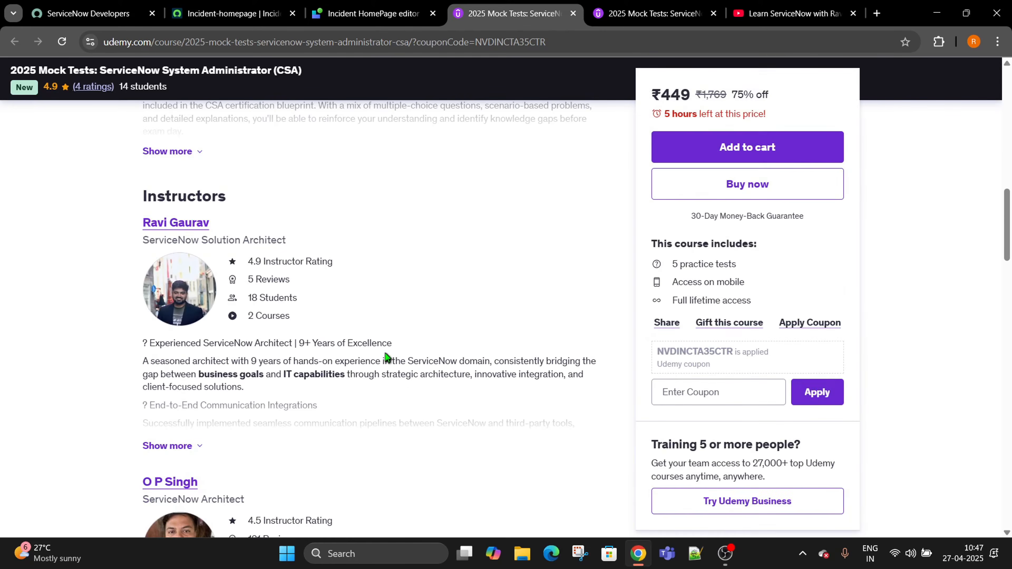
scroll(386, 353, up, 18)
scroll(385, 353, down, 15)
scroll(385, 353, up, 18)
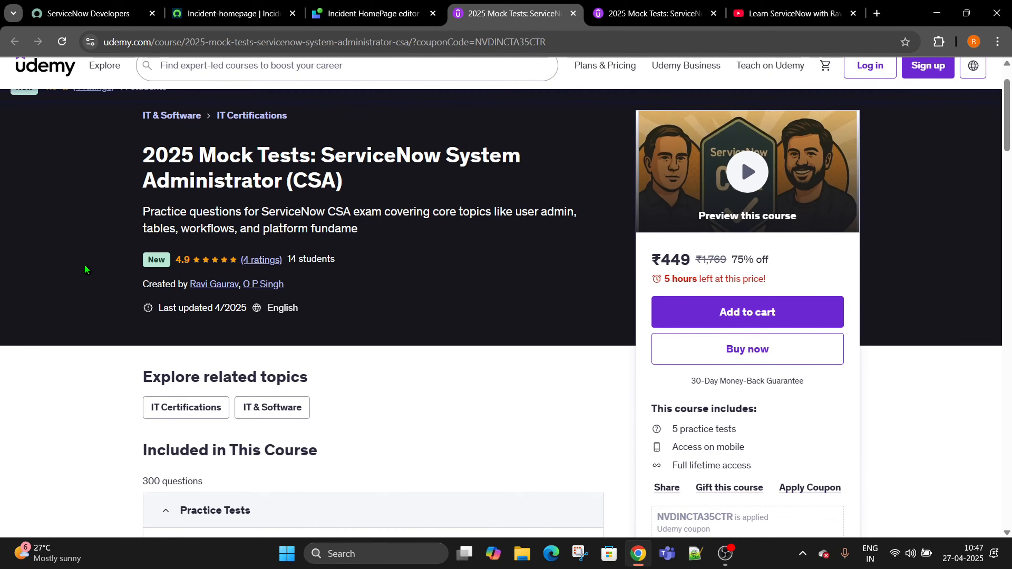
scroll(85, 264, down, 3)
scroll(84, 264, up, 5)
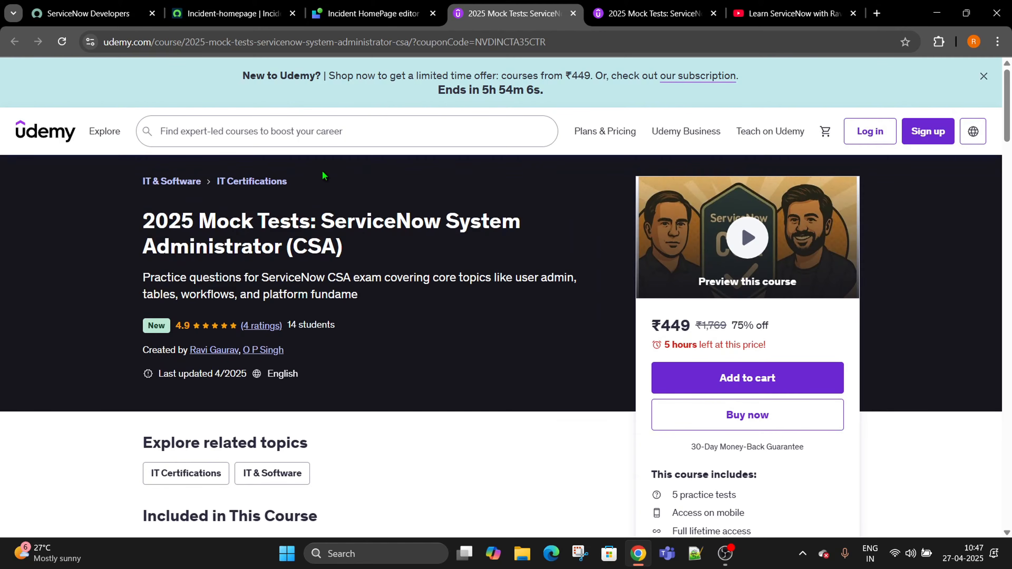
Switch to the CAD mock tests course page, scroll through it, and highlight the ₹449 price.
click(612, 6)
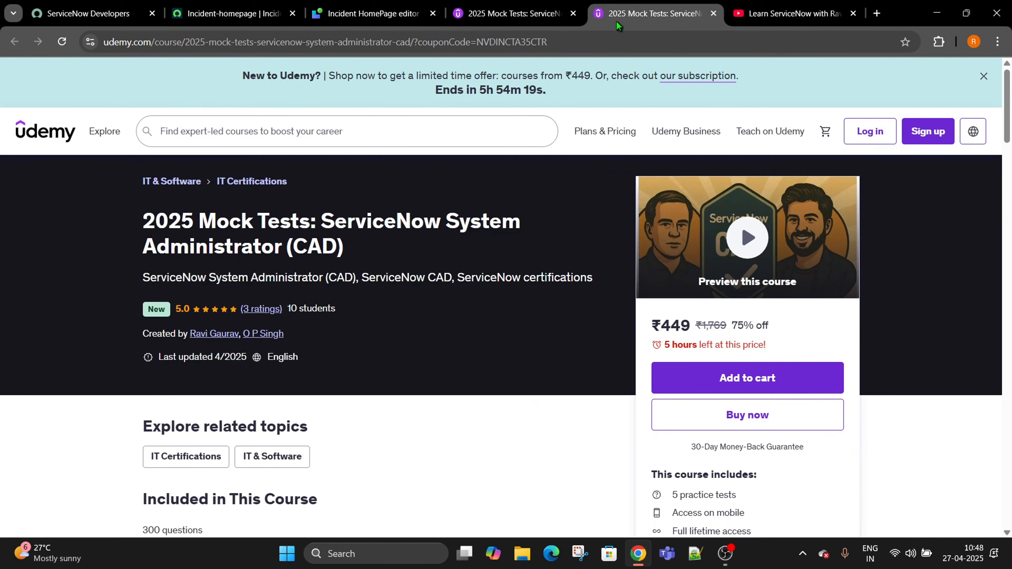
scroll(305, 226, down, 2)
scroll(305, 225, up, 2)
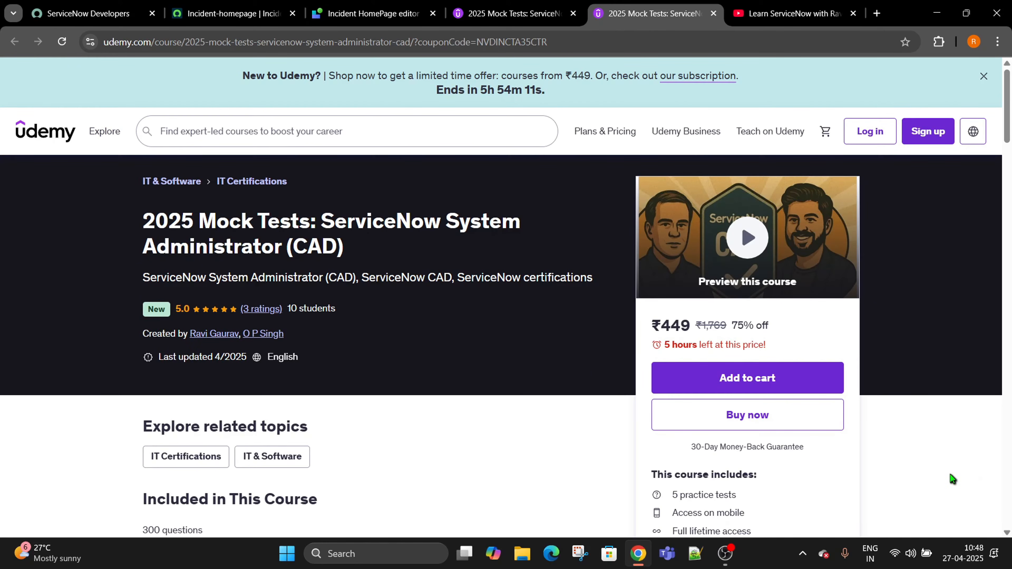
scroll(951, 475, down, 5)
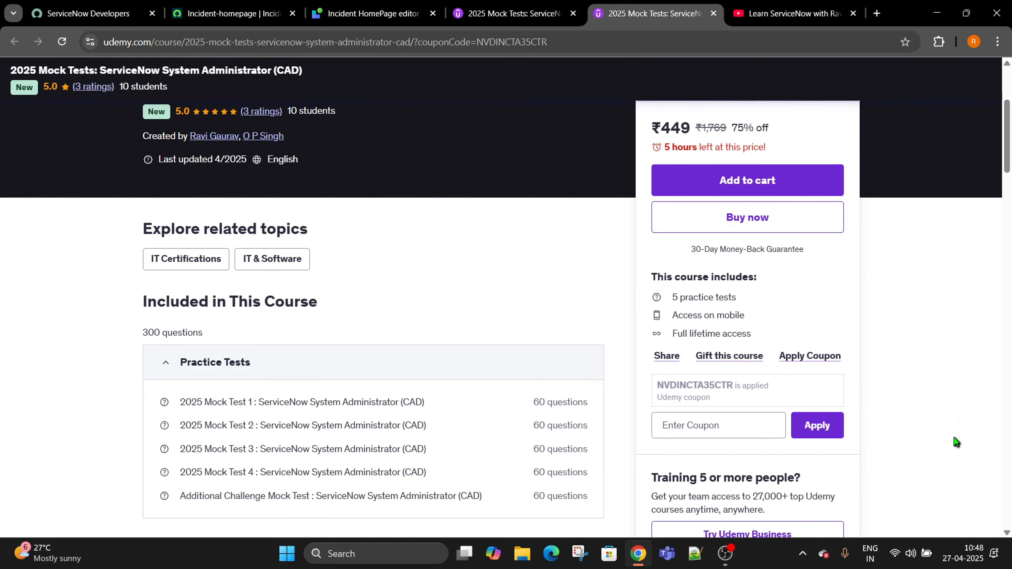
scroll(958, 430, up, 5)
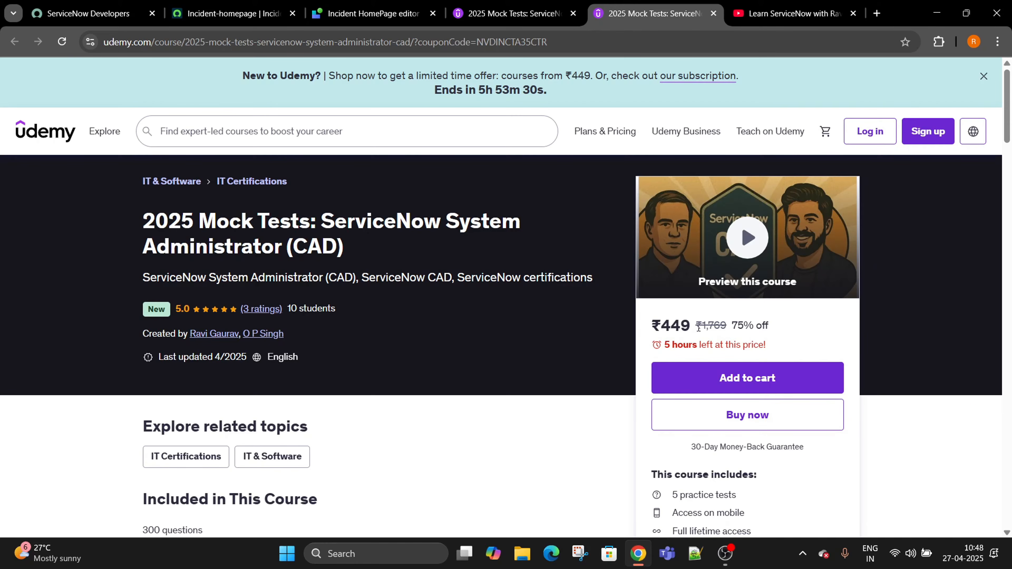
drag(692, 327, 662, 327)
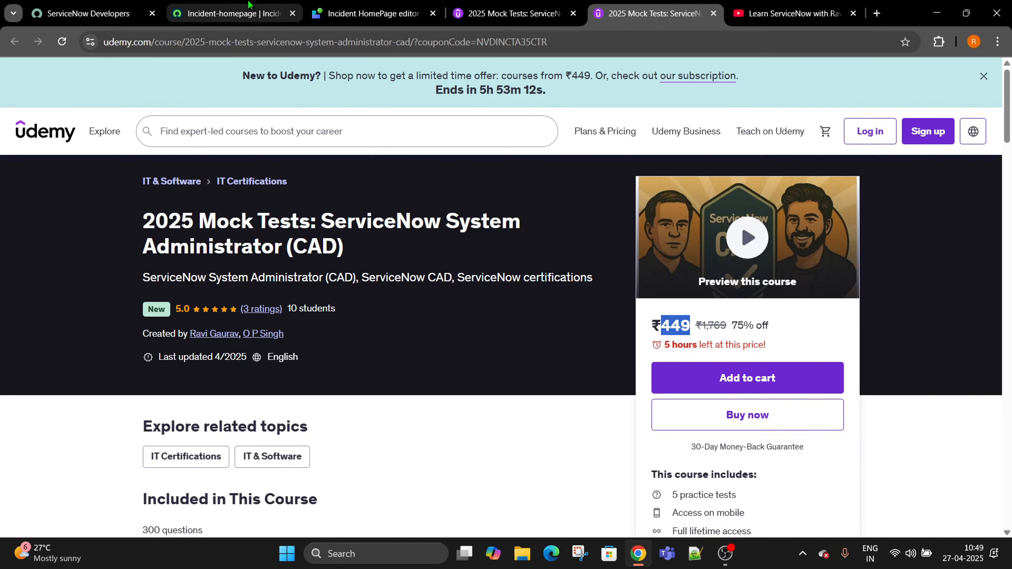
Highlight the homepage's Welcome headings, then switch to the Incident HomePage editor.
click(233, 13)
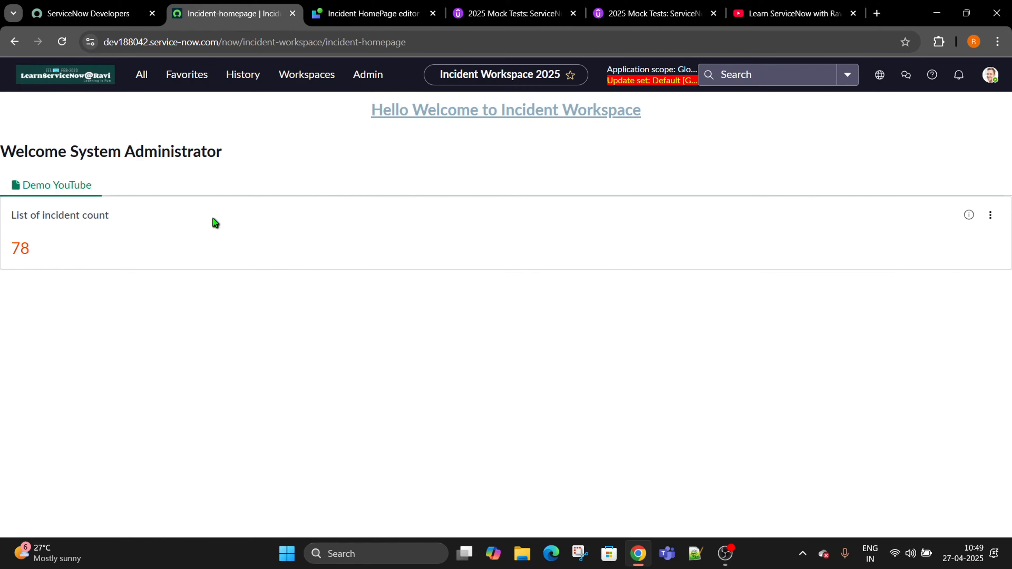
drag(658, 122, 373, 113)
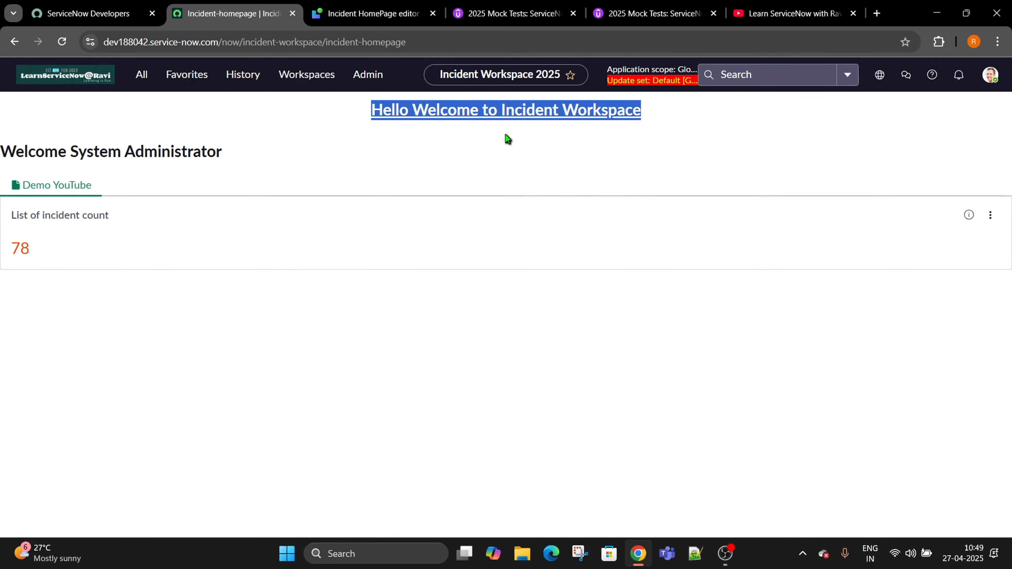
drag(230, 153, 1, 151)
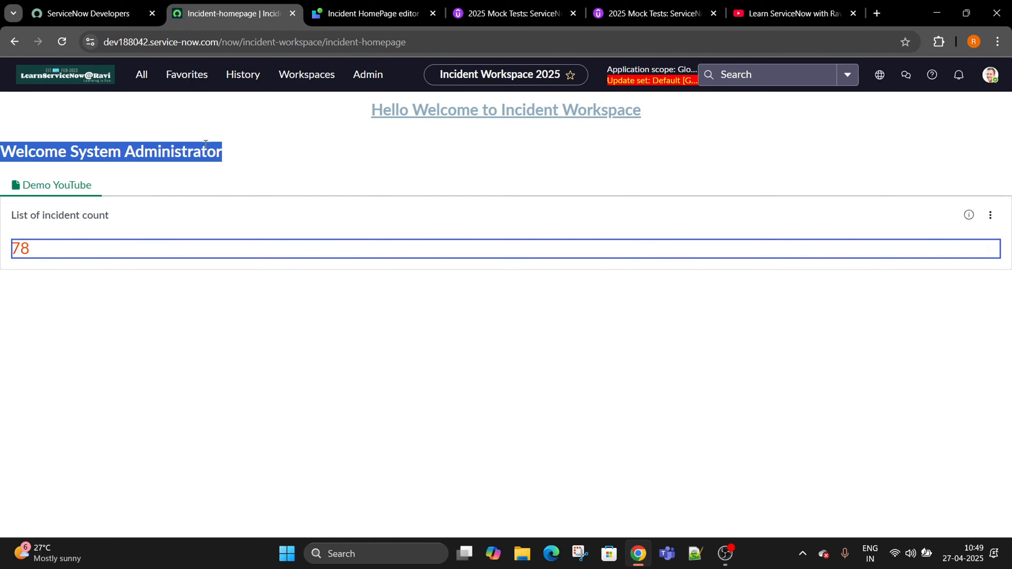
click(373, 19)
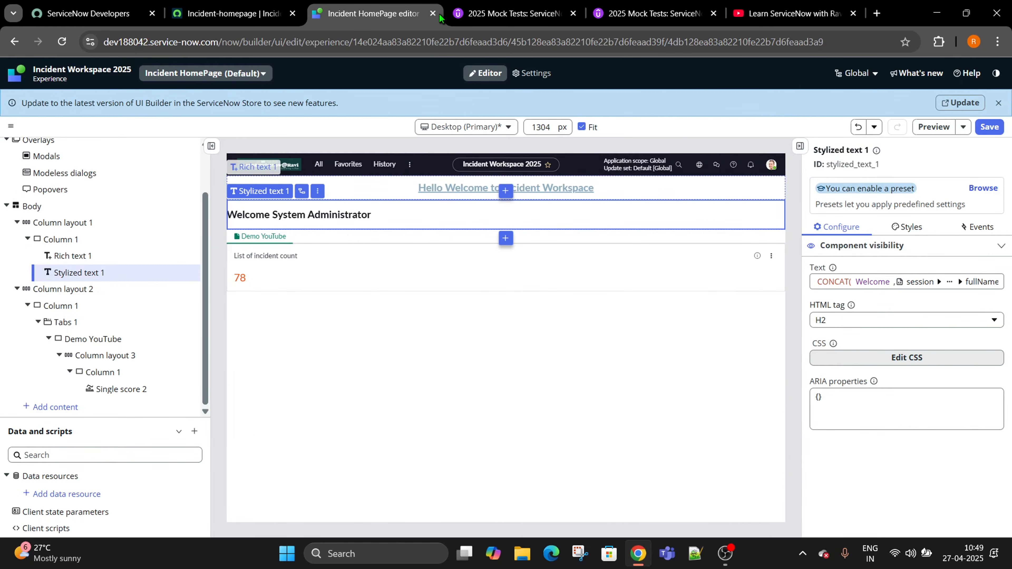
Close all tabs right of the editor, then close the editor without saving.
right_click(386, 16)
click(414, 268)
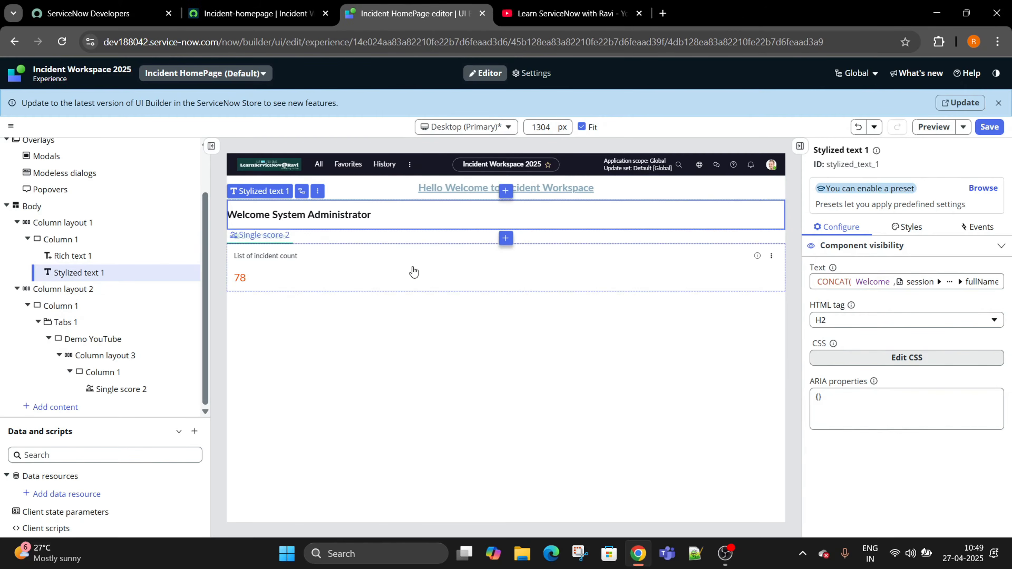
click(482, 13)
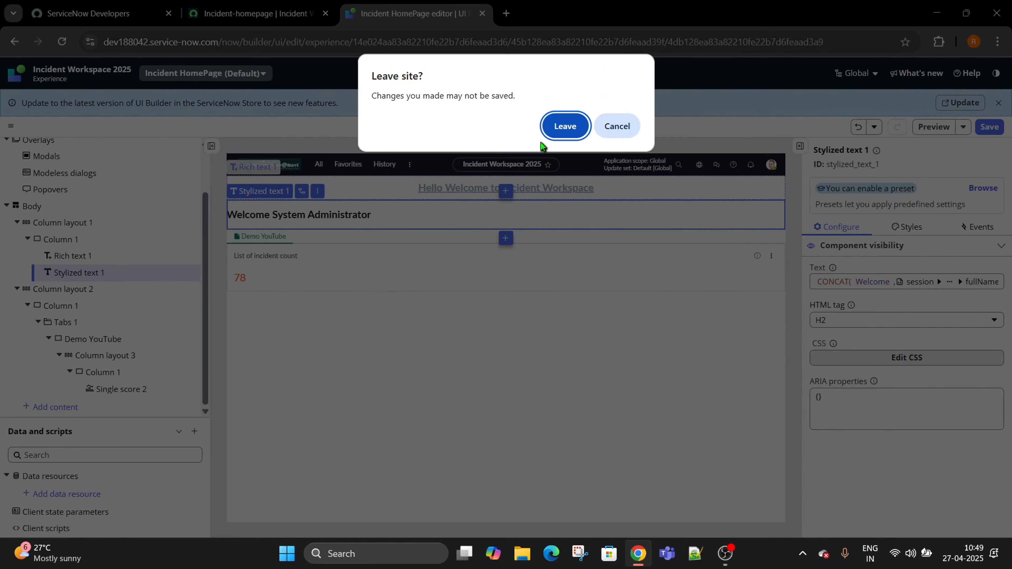
click(552, 132)
Reopen the Incident HomePage Default variant through UI Builder's Incident Workspace 2025 experience.
click(91, 14)
click(223, 13)
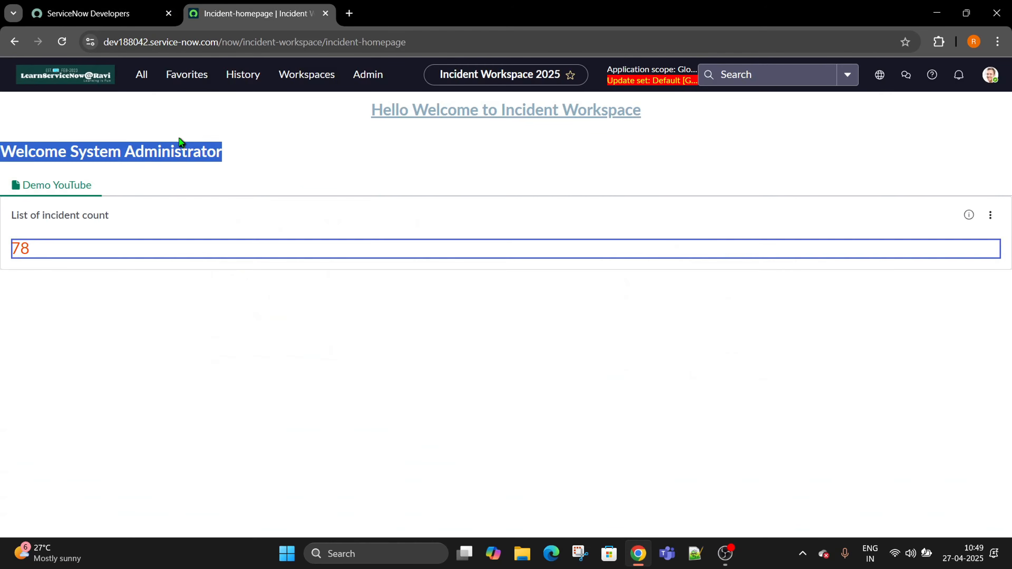
click(141, 75)
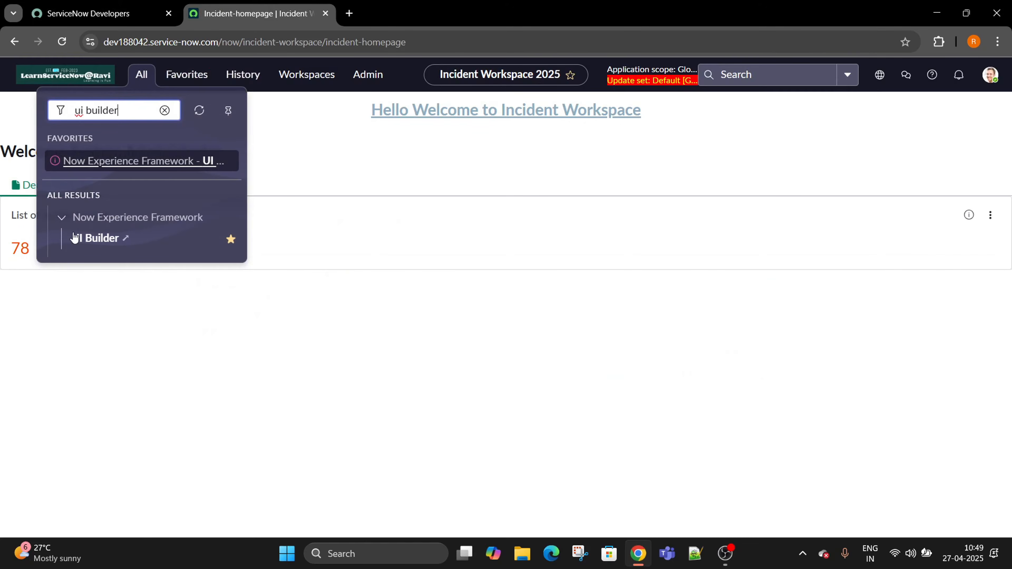
click(100, 242)
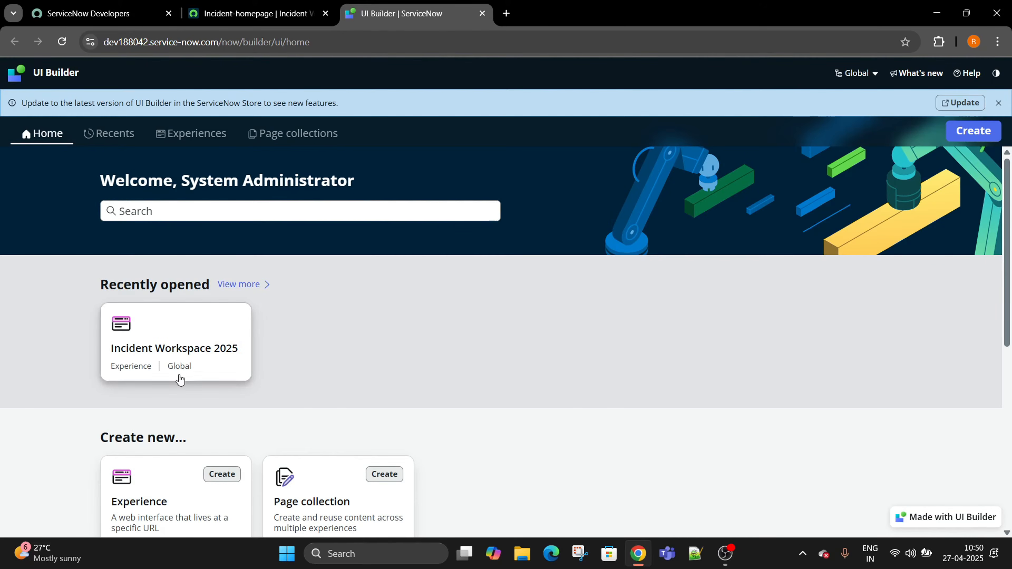
click(171, 320)
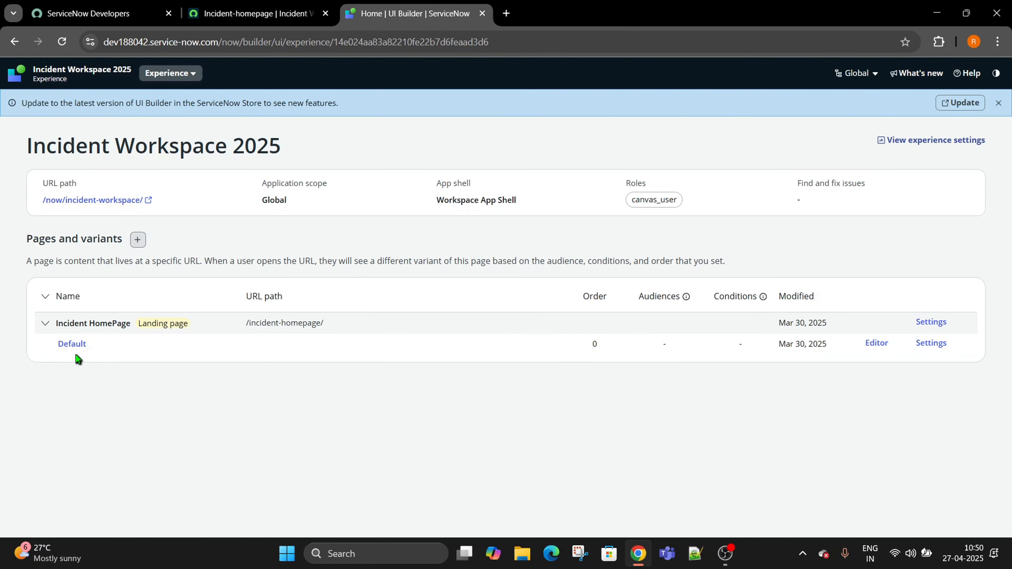
click(78, 339)
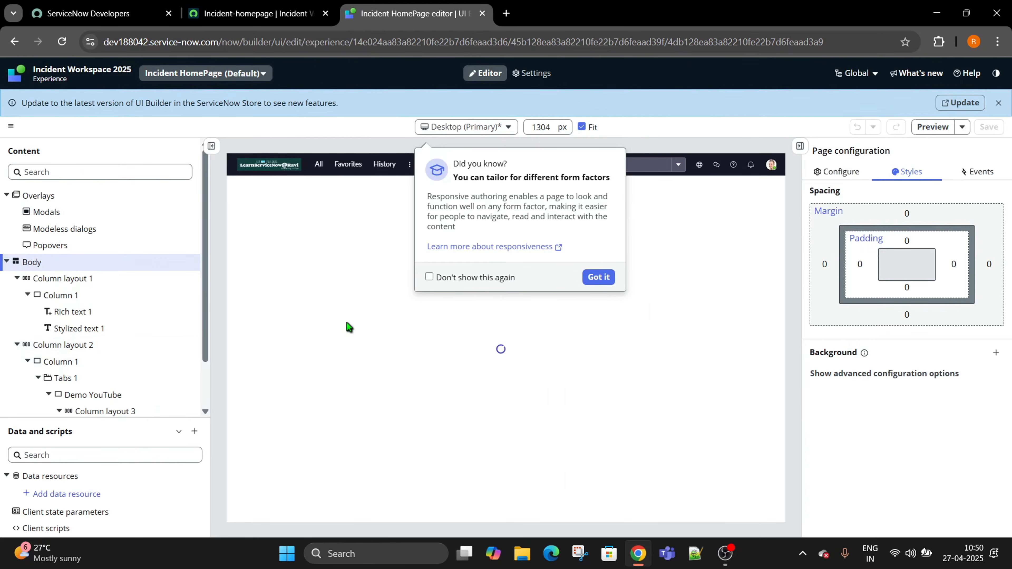
Dismiss the tip and inspect the Welcome heading's CONCAT text binding without changing it.
click(588, 280)
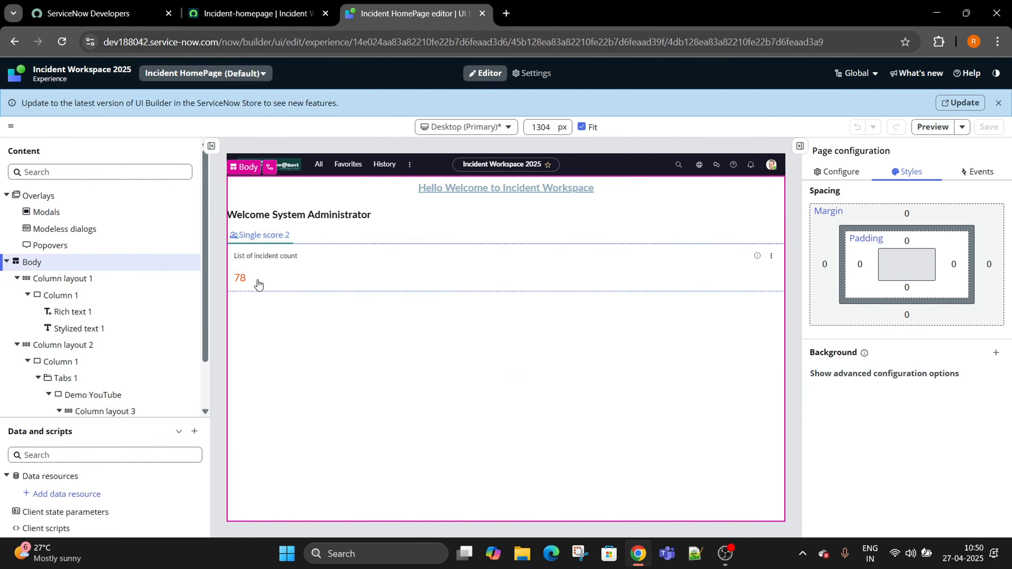
click(293, 223)
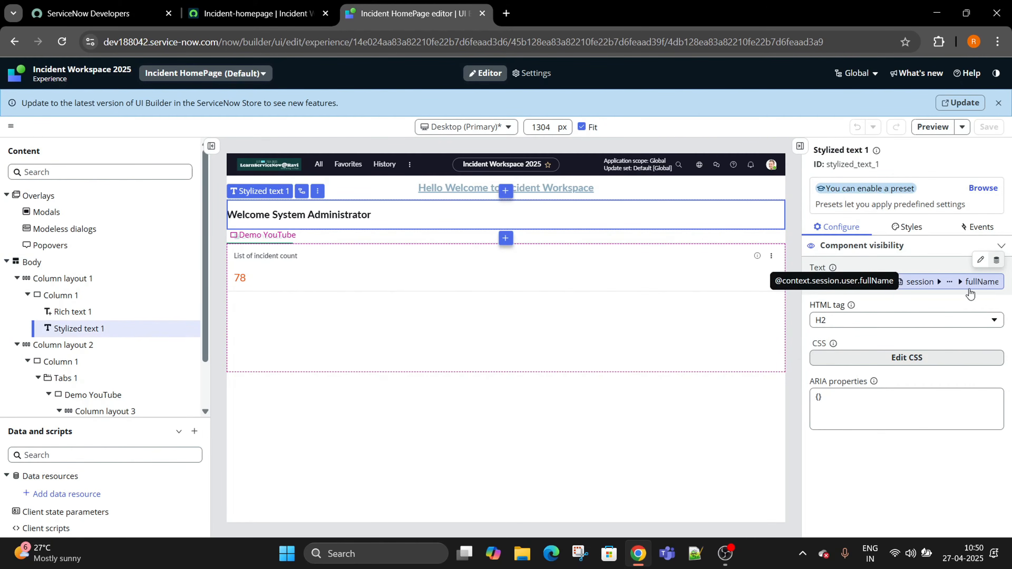
click(996, 261)
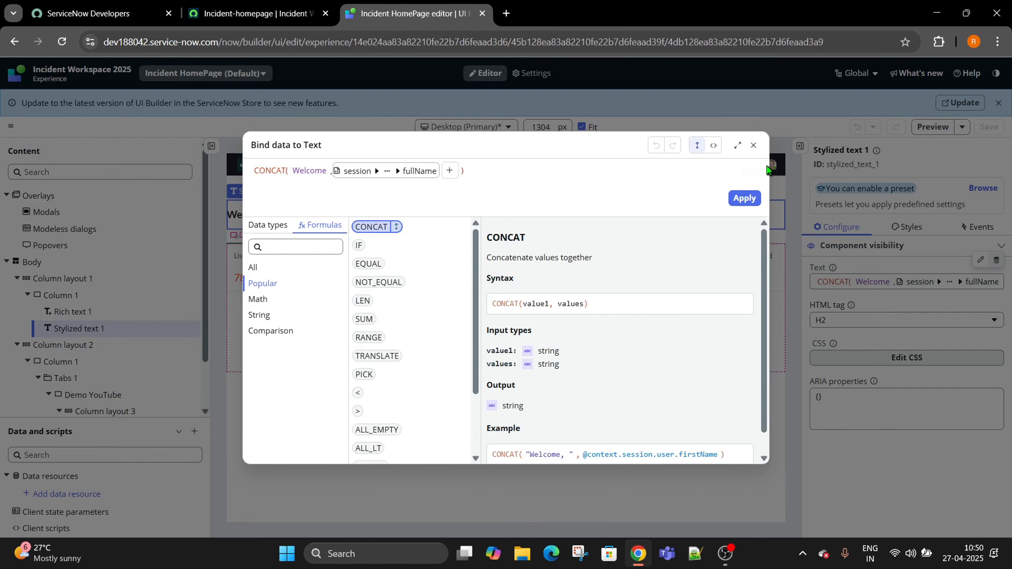
click(752, 147)
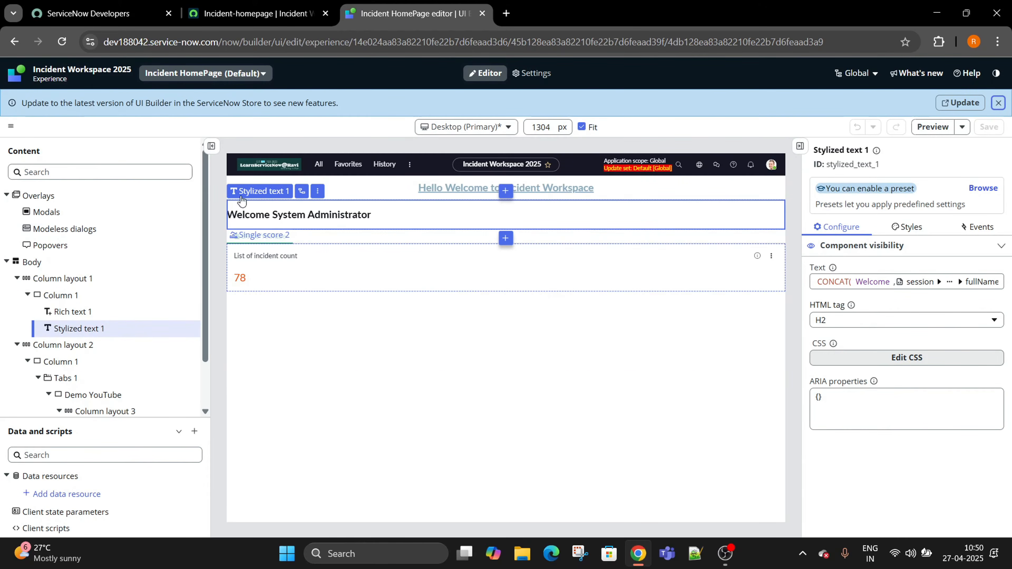
Preview the live Incident homepage, then return and open the Incident Workspace 2025 overview.
click(281, 12)
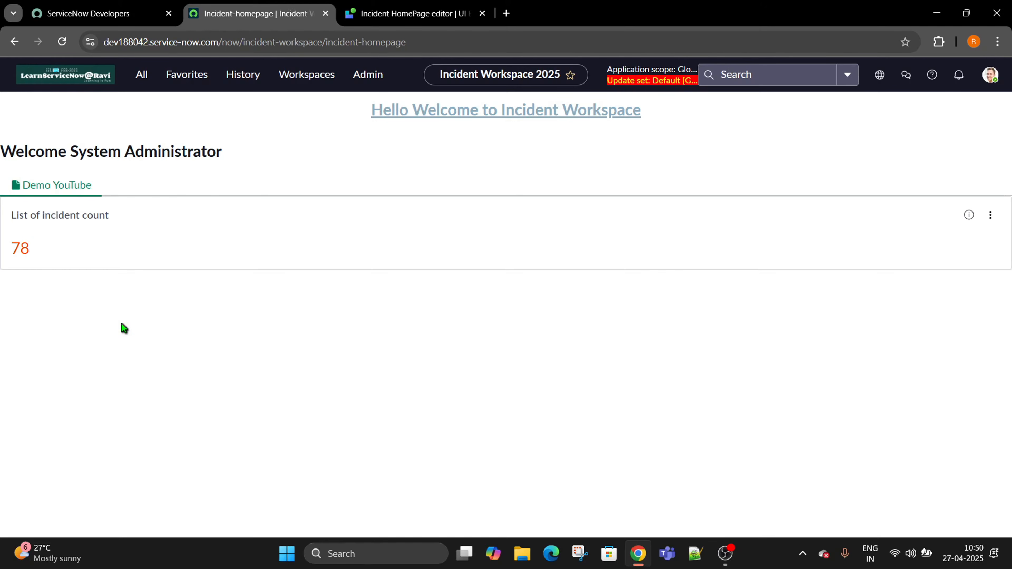
click(438, 14)
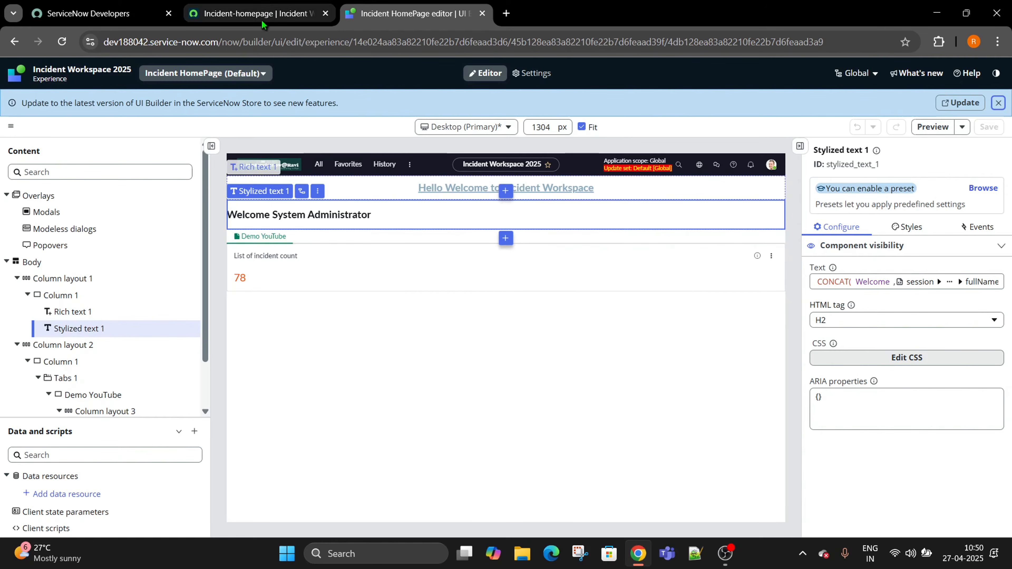
click(67, 72)
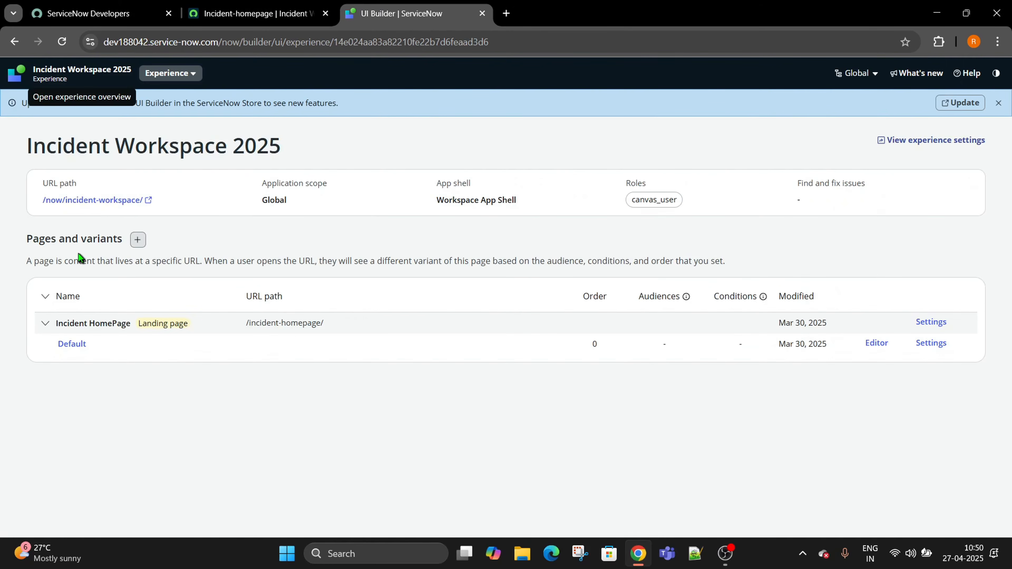
Create a blank page named 'List of Incident' with URL path list-of-incident and continue.
drag(28, 239, 124, 238)
click(137, 239)
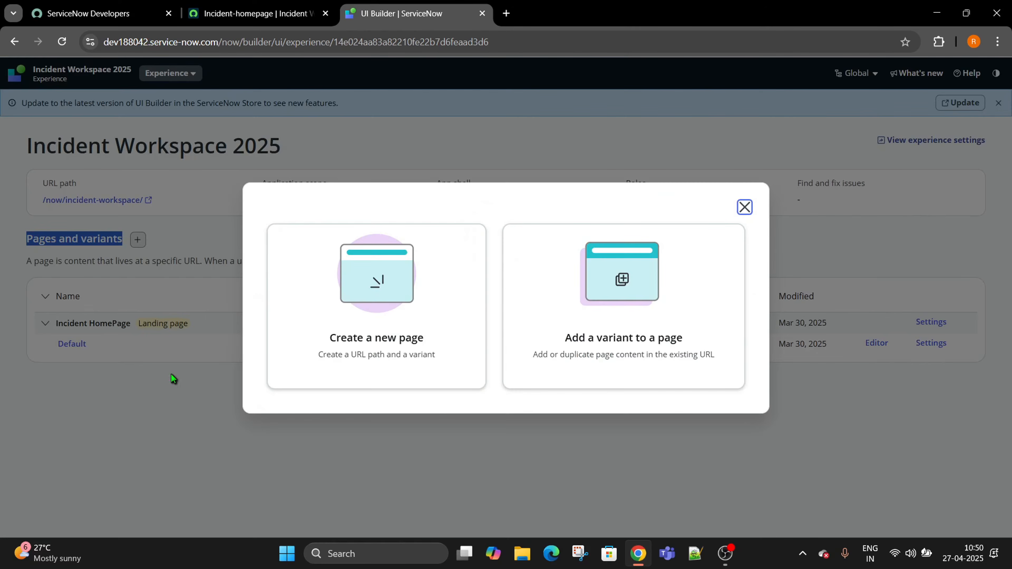
click(382, 279)
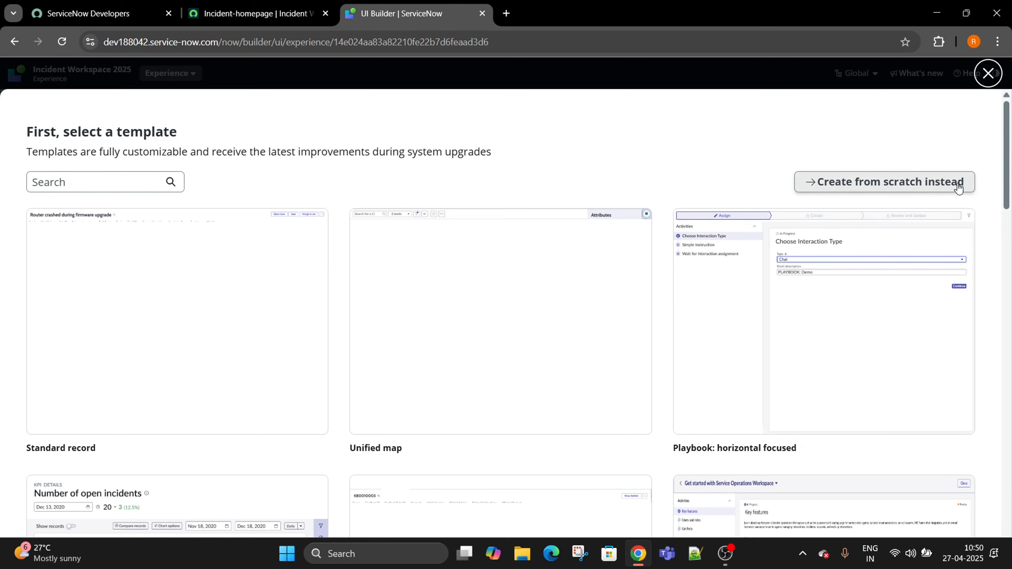
click(892, 190)
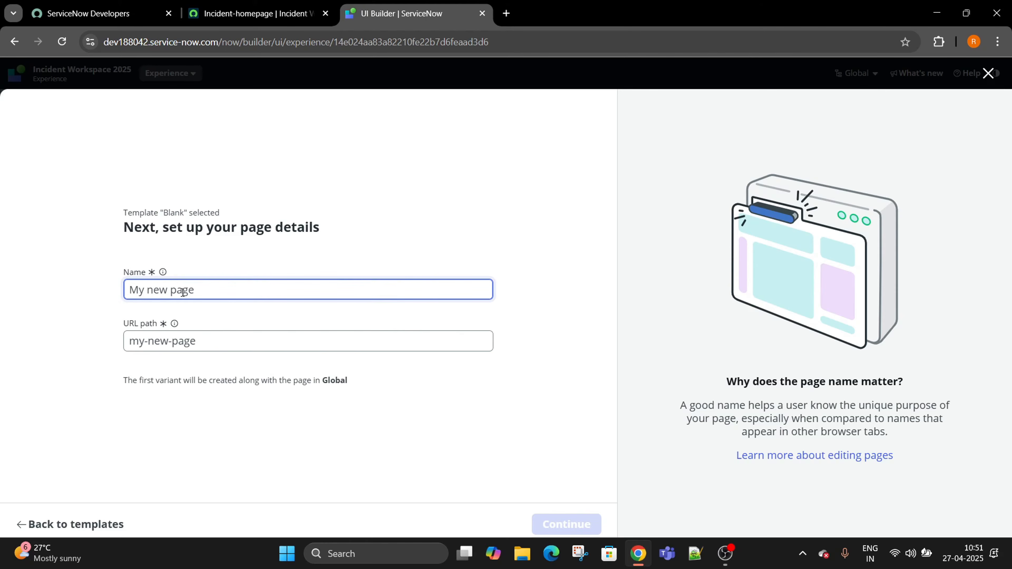
text(List of)
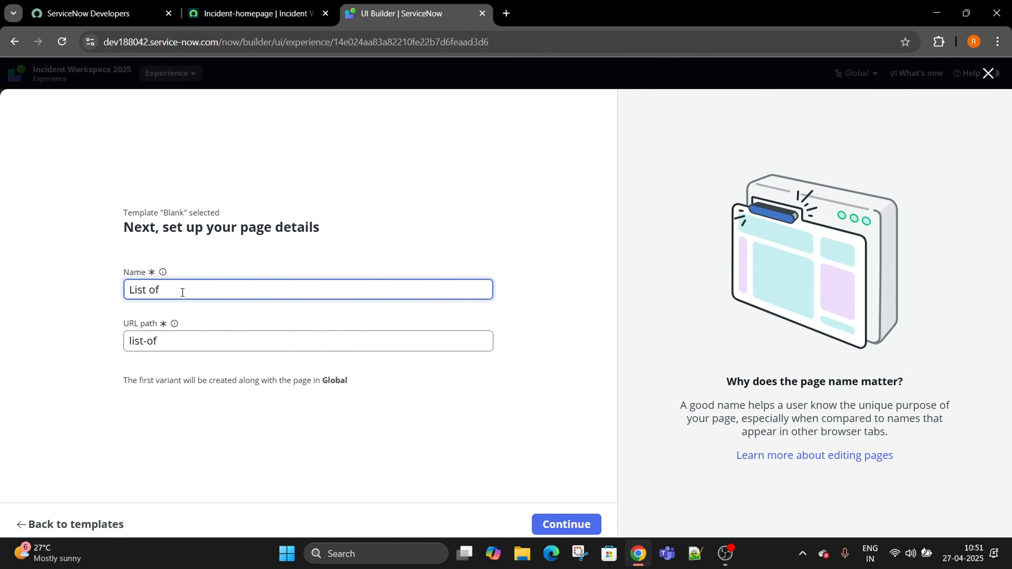
text( Incident)
drag(218, 349, 119, 344)
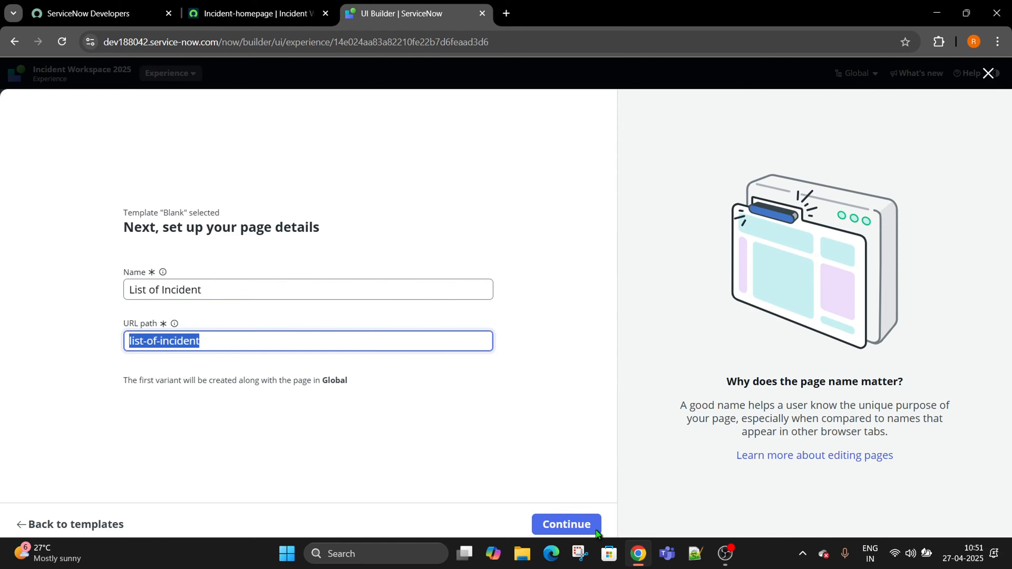
click(572, 526)
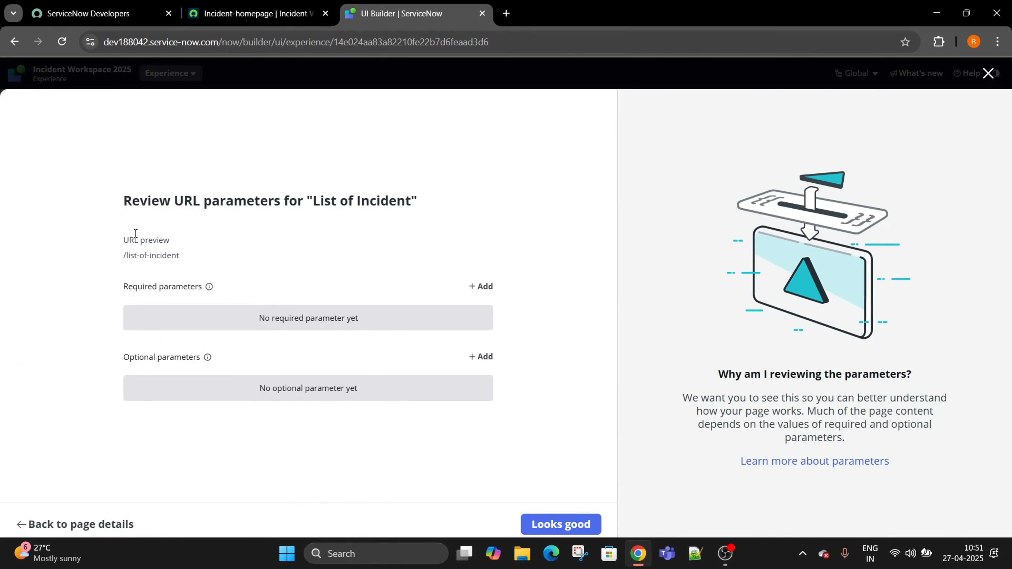
Review the list-of-incident URL and add tableName as a required parameter.
drag(124, 200, 204, 200)
drag(176, 264, 130, 252)
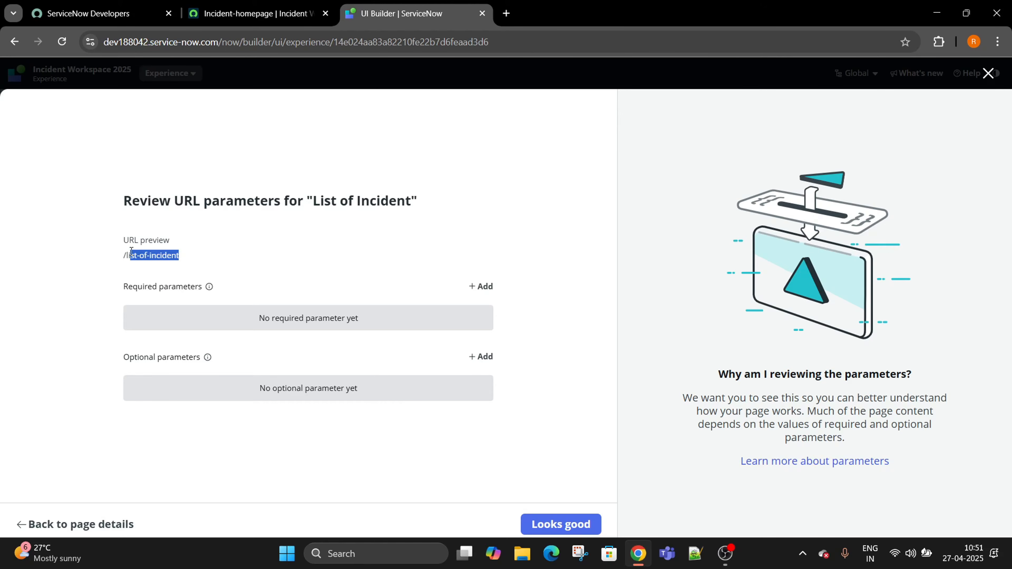
click(126, 264)
drag(126, 255, 190, 259)
click(482, 286)
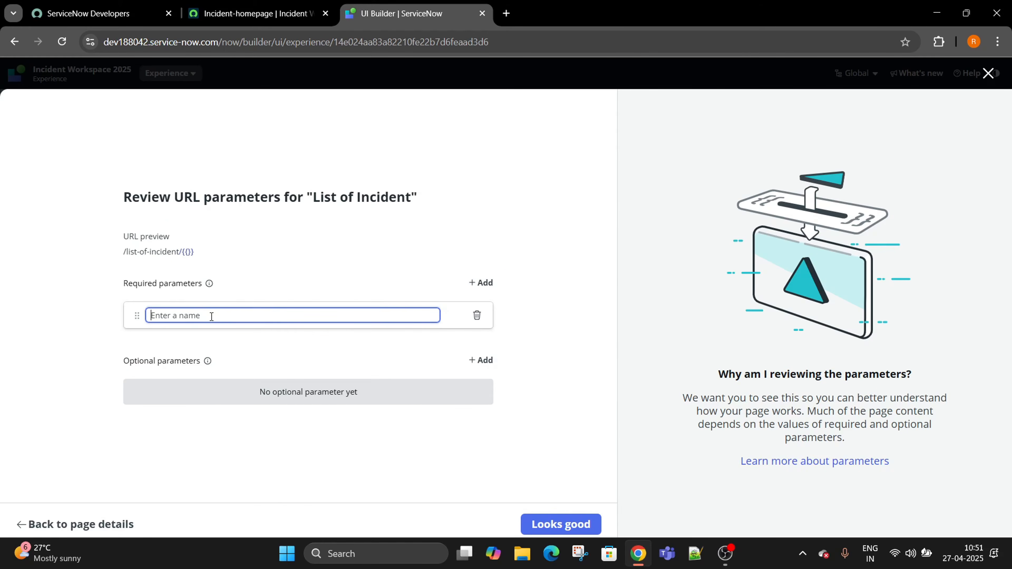
text(tableName)
click(229, 456)
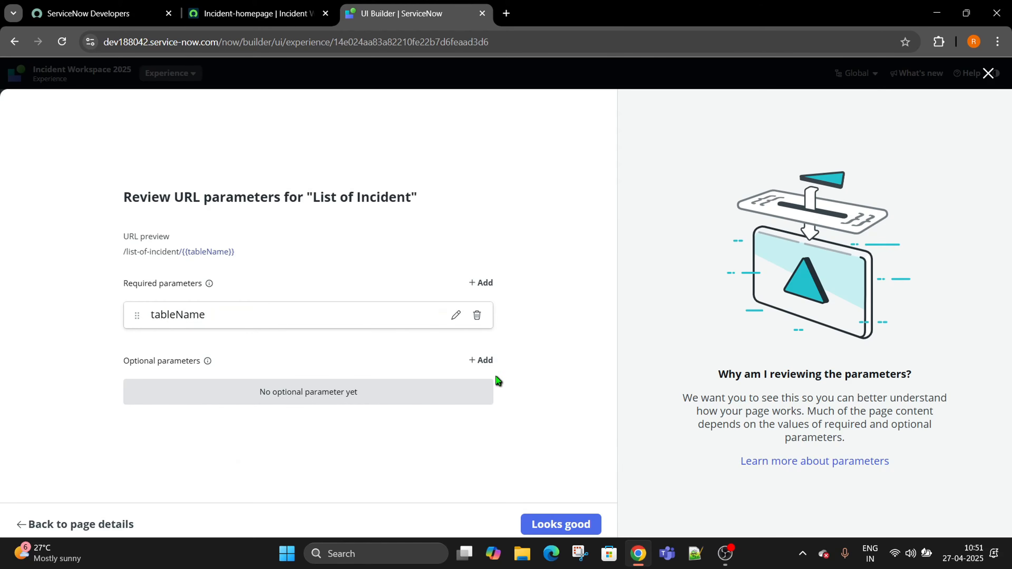
Add queryRecordFilter as an optional URL parameter and accept the parameters.
click(483, 360)
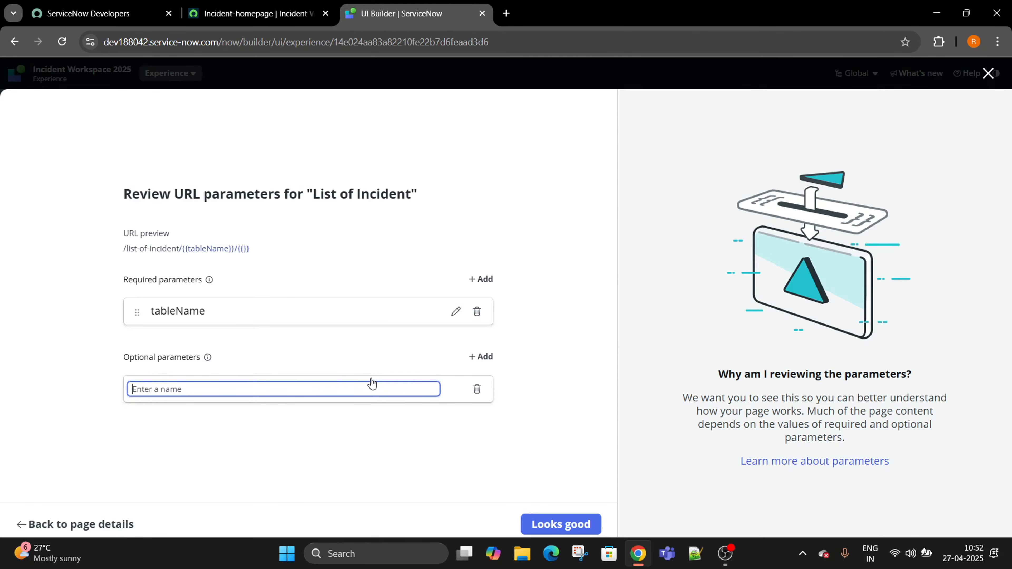
text(Que)
key(BackSpace)
key(BackSpace)
text(queryFilter)
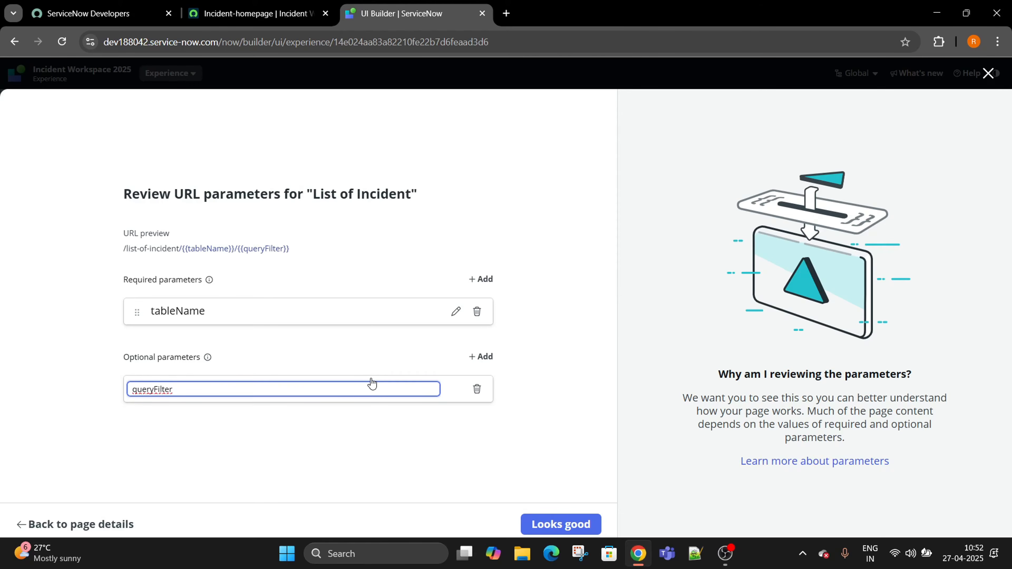
key(BackSpace)
key(BackSpace)
key(BackSpace)
key(BackSpace)
key(BackSpace)
key(BackSpace)
key(BackSpace)
key(BackSpace)
key(BackSpace)
key(BackSpace)
text(ueryRecordFilter)
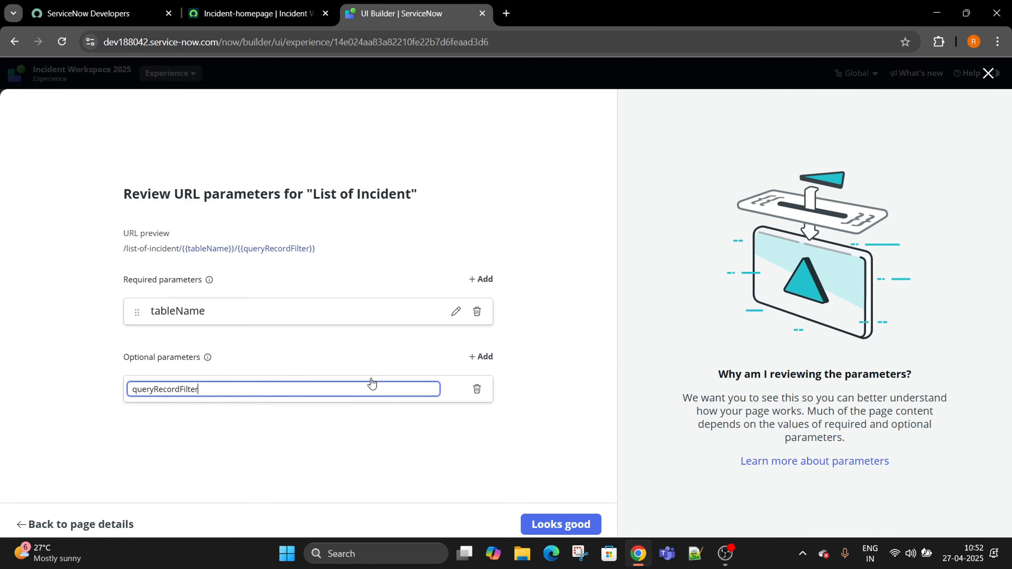
click(565, 524)
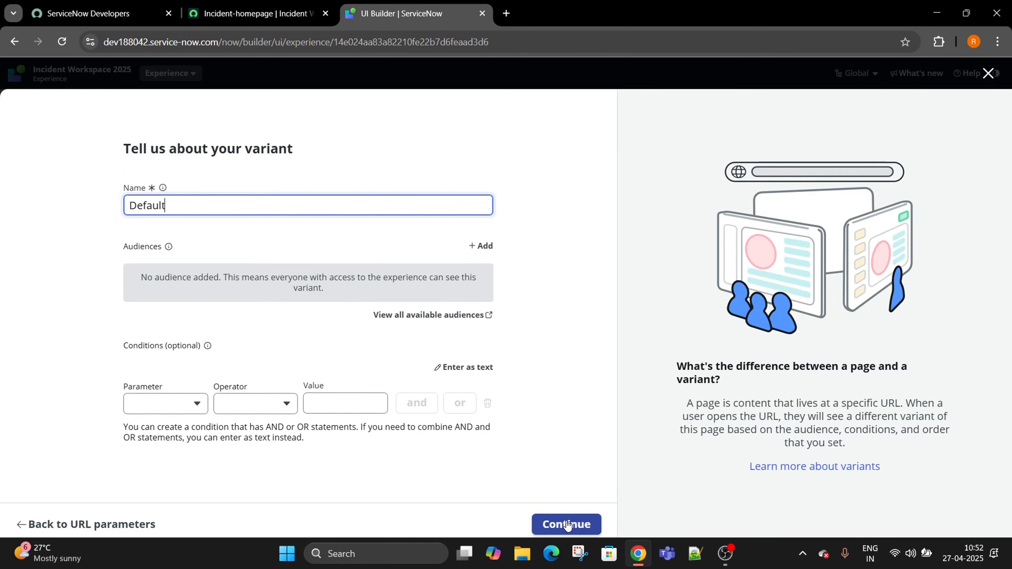
Keep the variant name Default and create the page with a responsive layout.
click(568, 525)
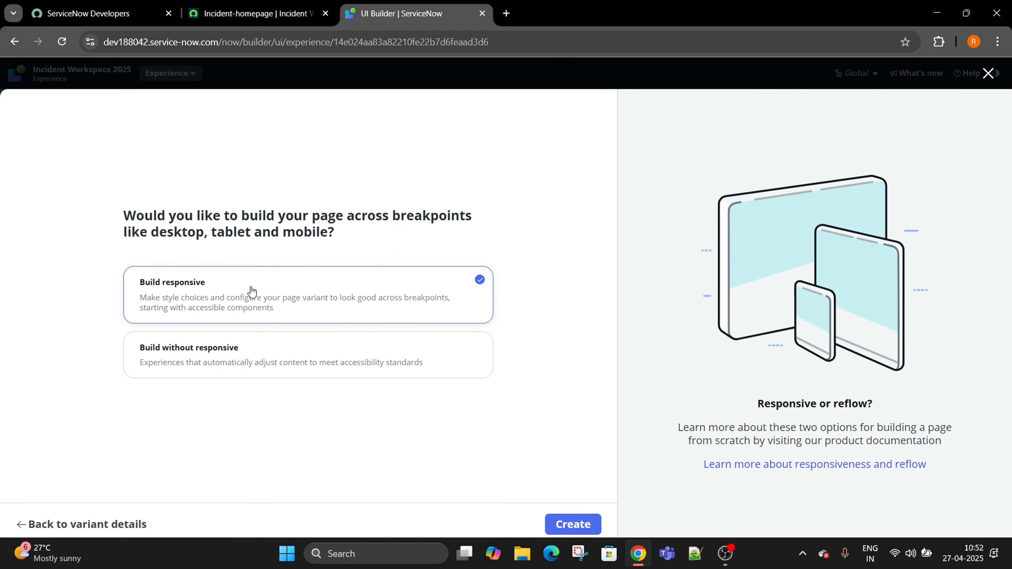
click(557, 525)
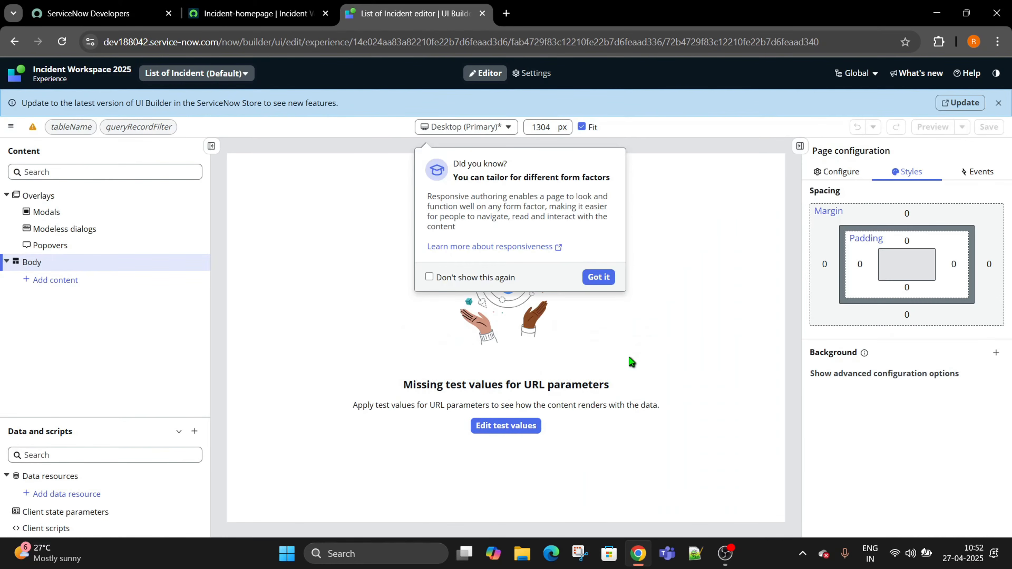
Dismiss the 'Did you know?' responsive-design popover with Got it.
click(598, 278)
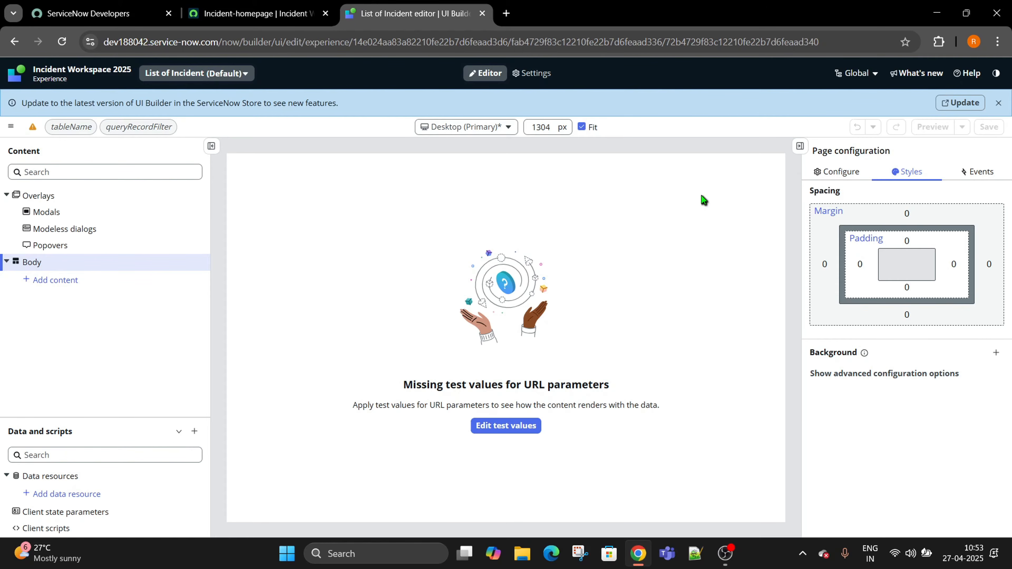
Search Google for 'obs studio' in a new tab, then return to the List of Incident editor.
click(506, 13)
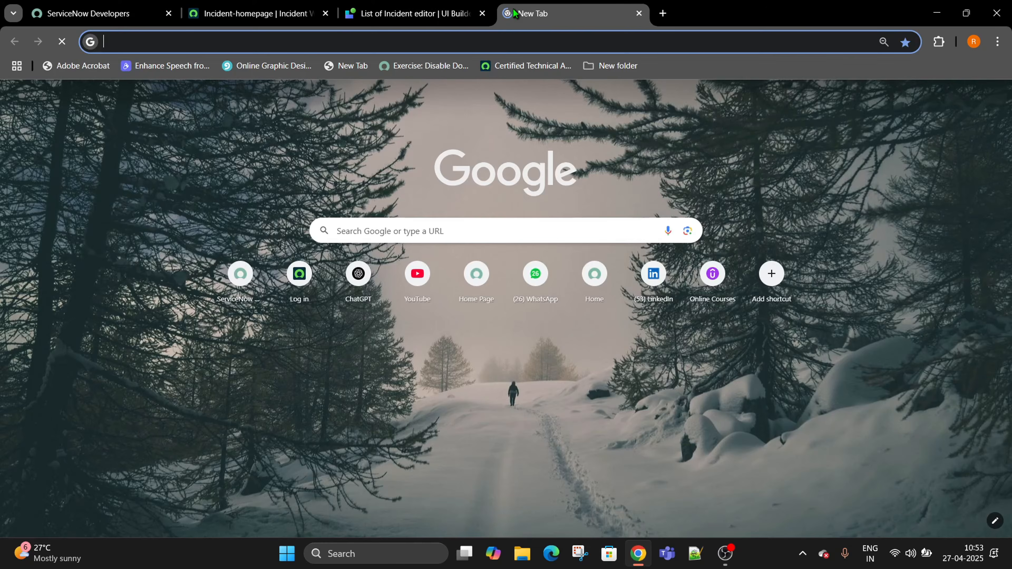
text(obd)
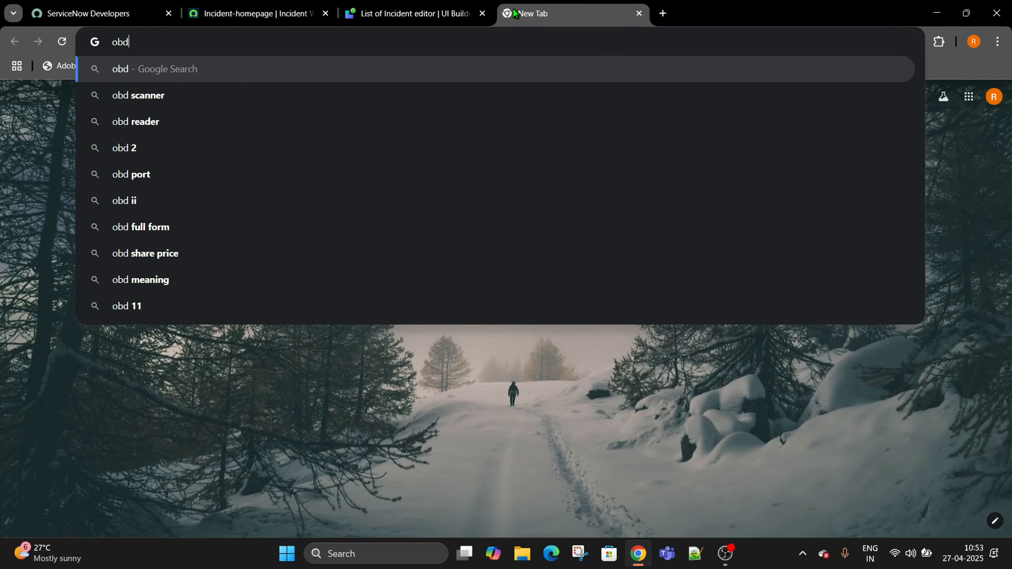
key(BackSpace)
text(s)
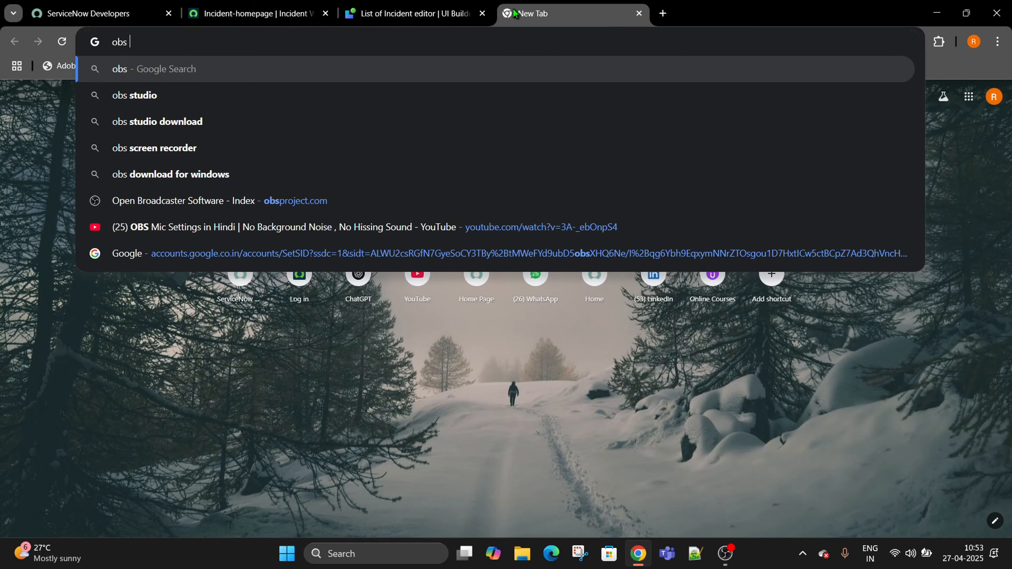
key(Down)
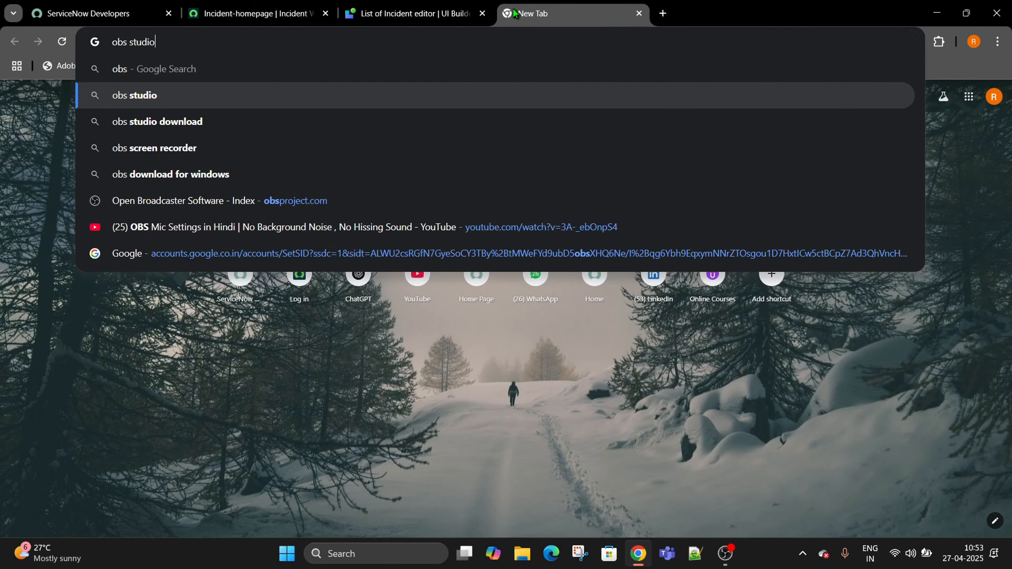
key(Return)
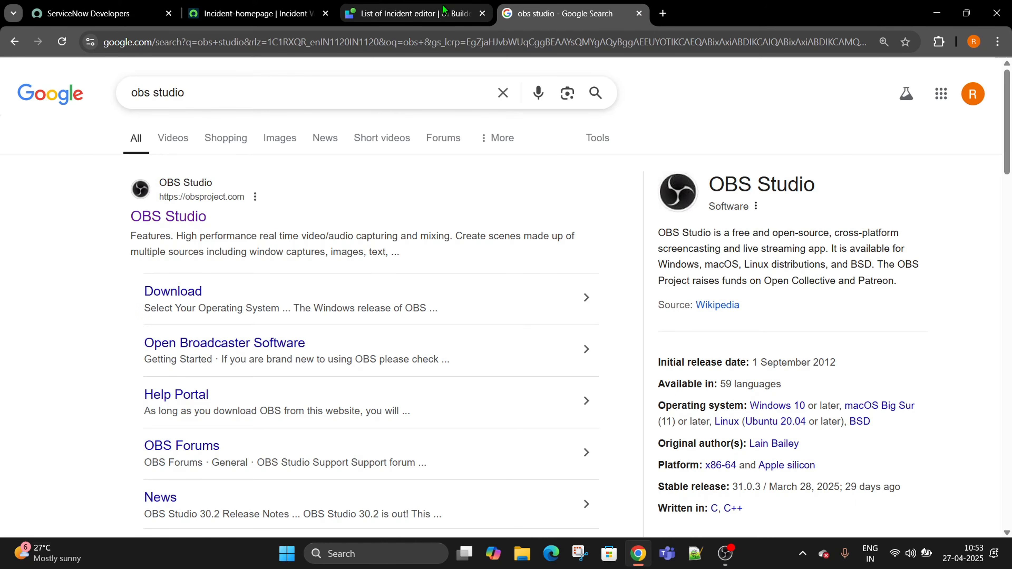
click(443, 15)
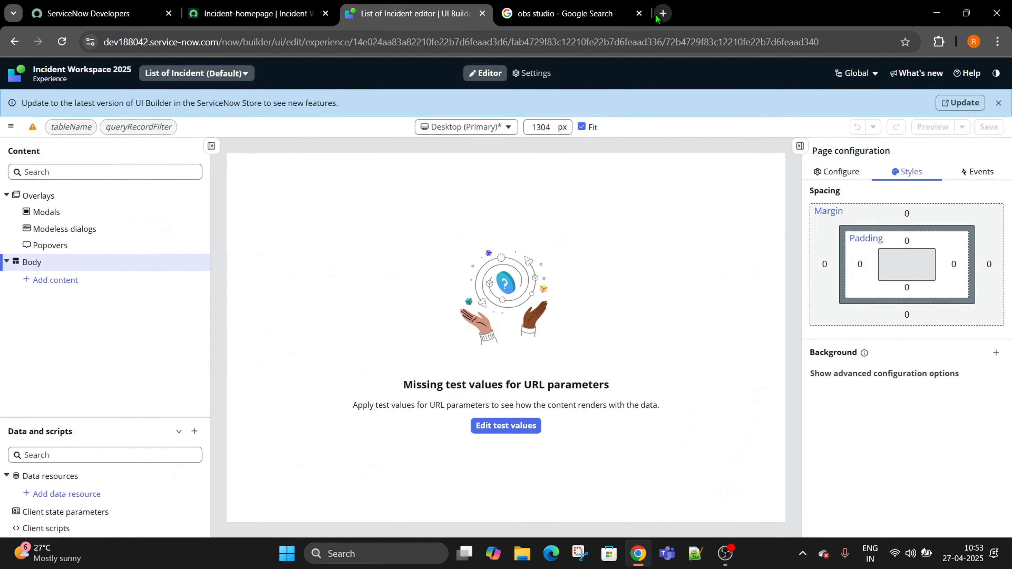
Close the obs studio tab, add a Single column layout to the body, and open Column 1's Add content.
click(636, 17)
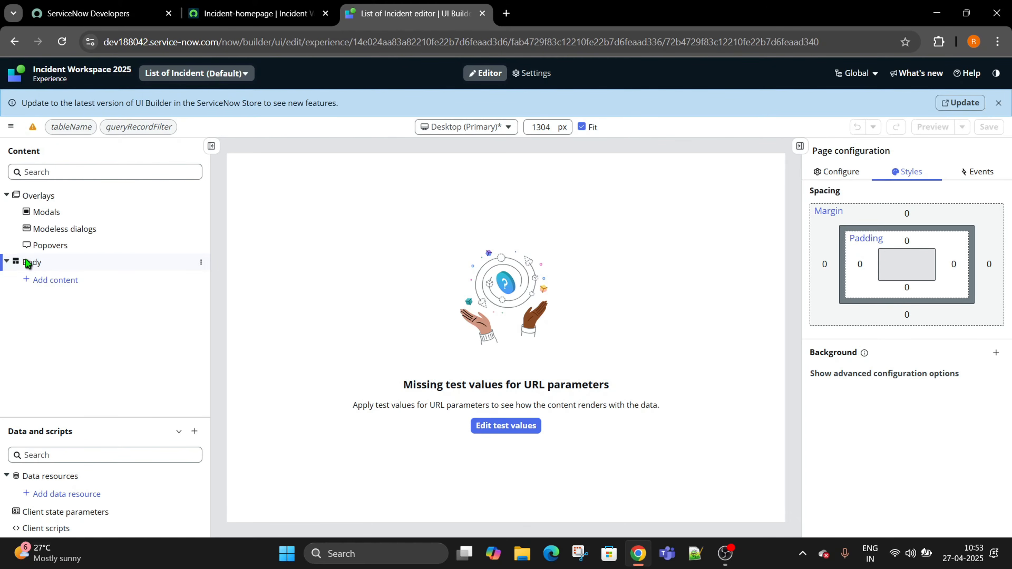
click(54, 287)
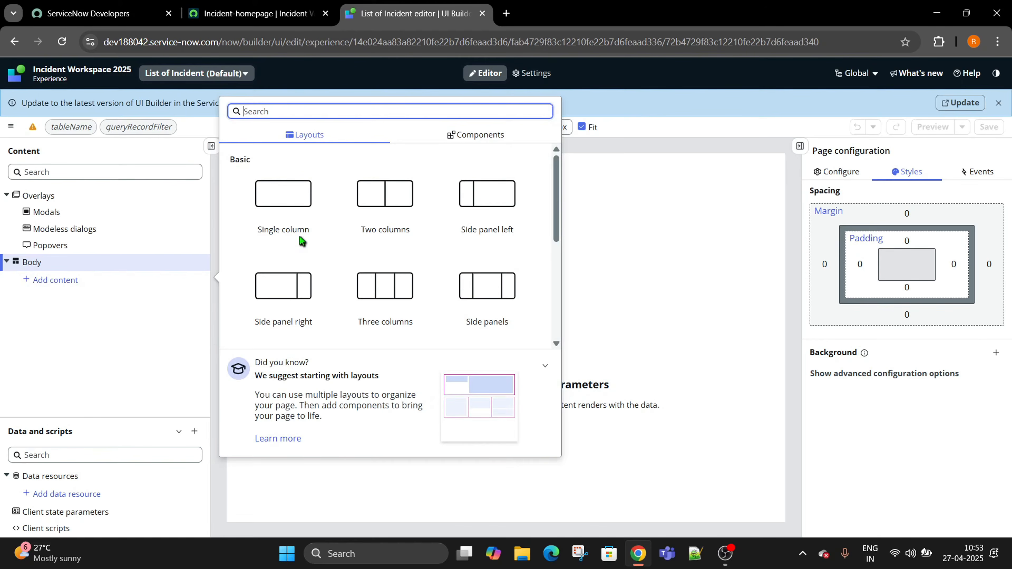
click(272, 192)
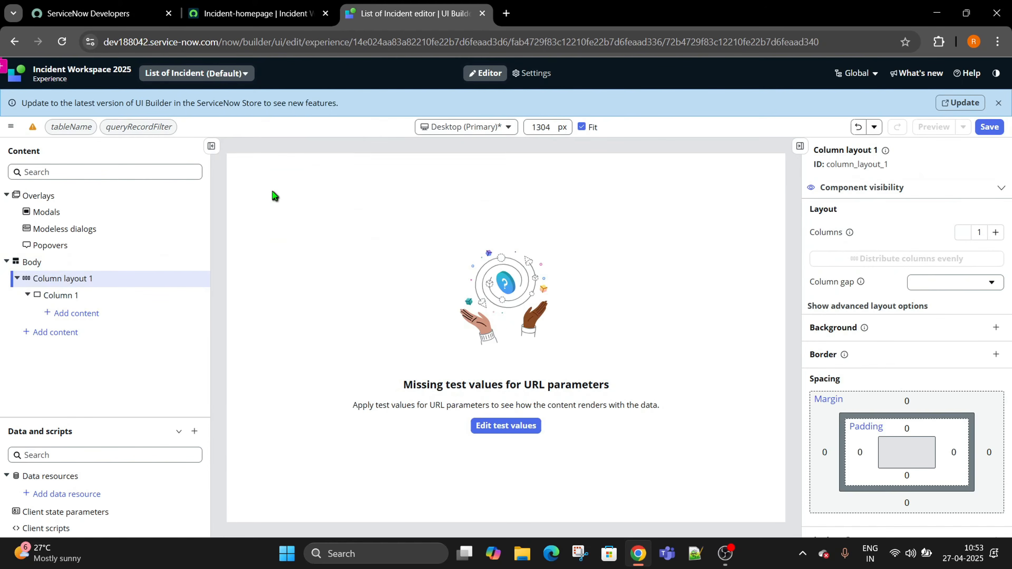
click(49, 296)
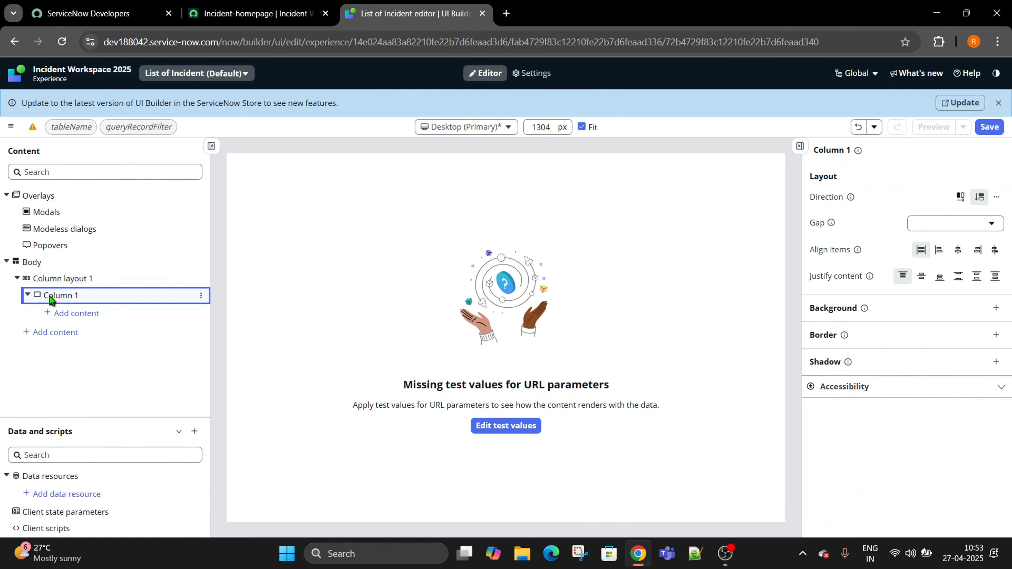
click(82, 315)
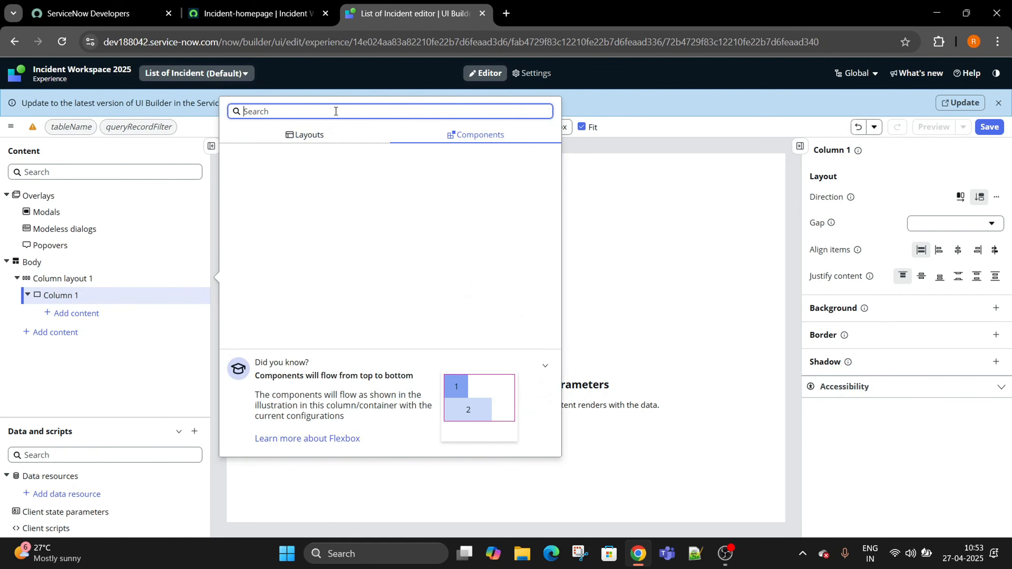
Add a Stylized text component to Column 1, cancelling the preset selection.
text(text)
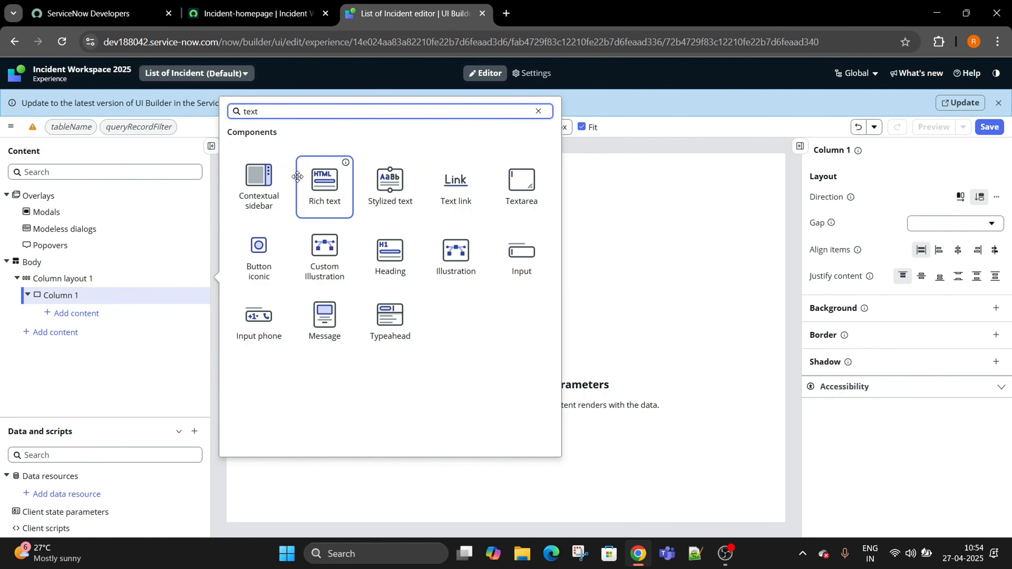
click(390, 184)
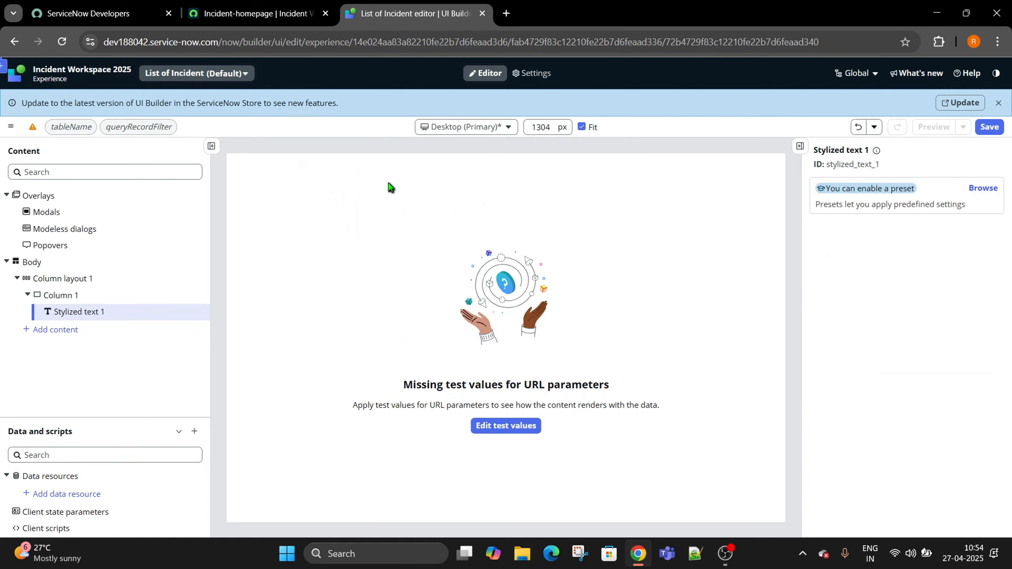
click(683, 375)
click(934, 513)
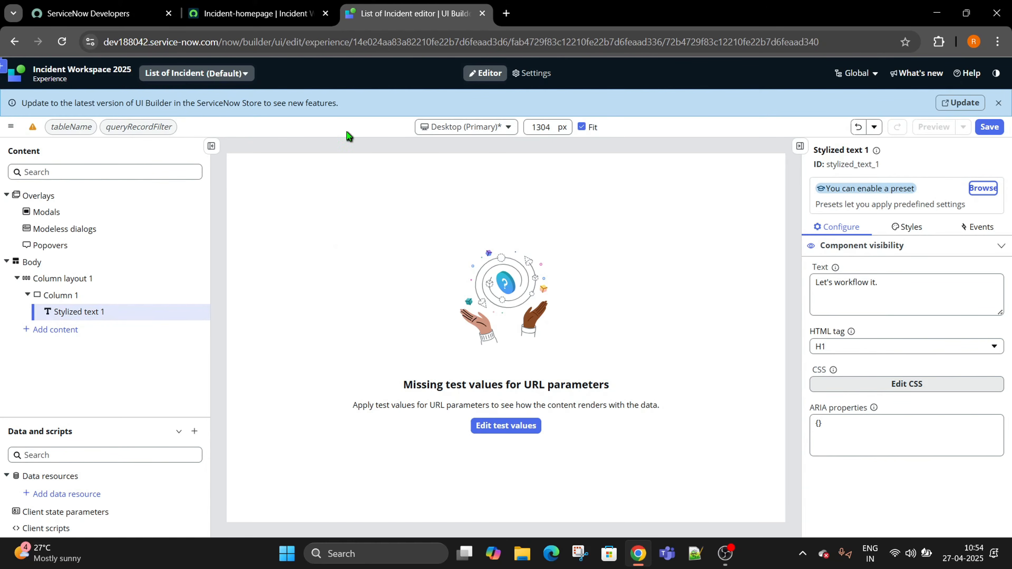
Delete Column layout 1 and add a fresh single-column layout to the body.
click(74, 281)
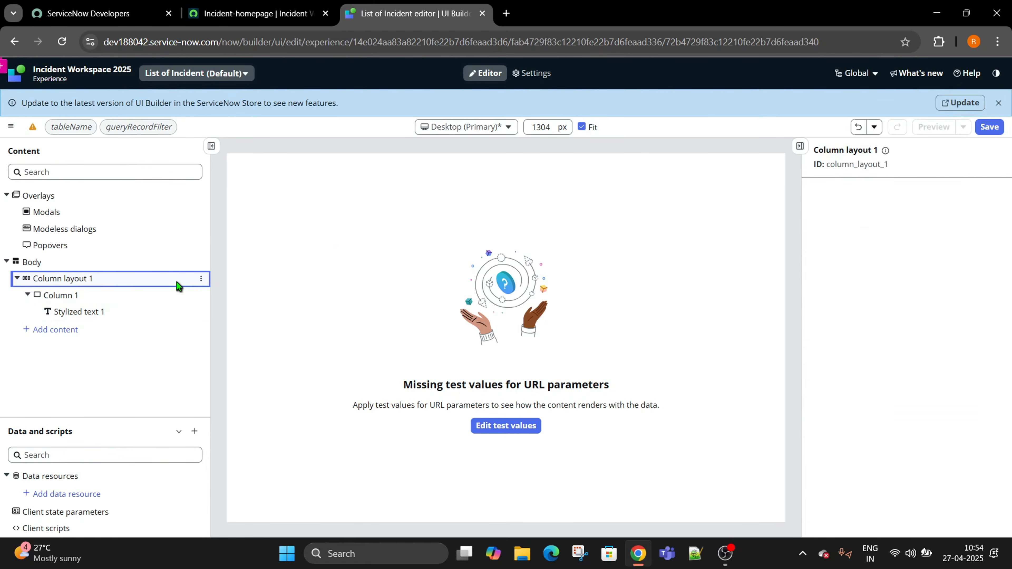
click(201, 279)
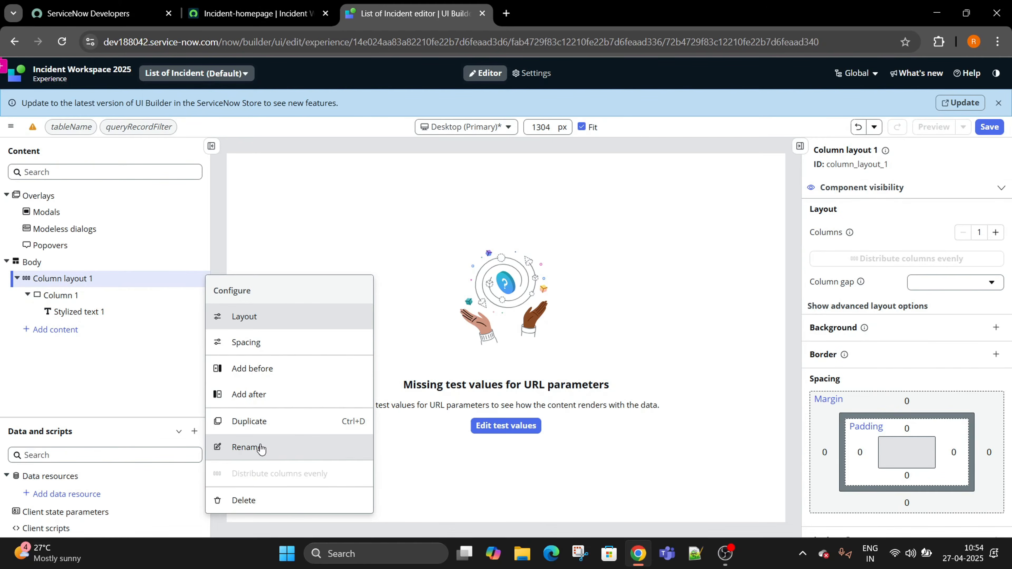
click(244, 501)
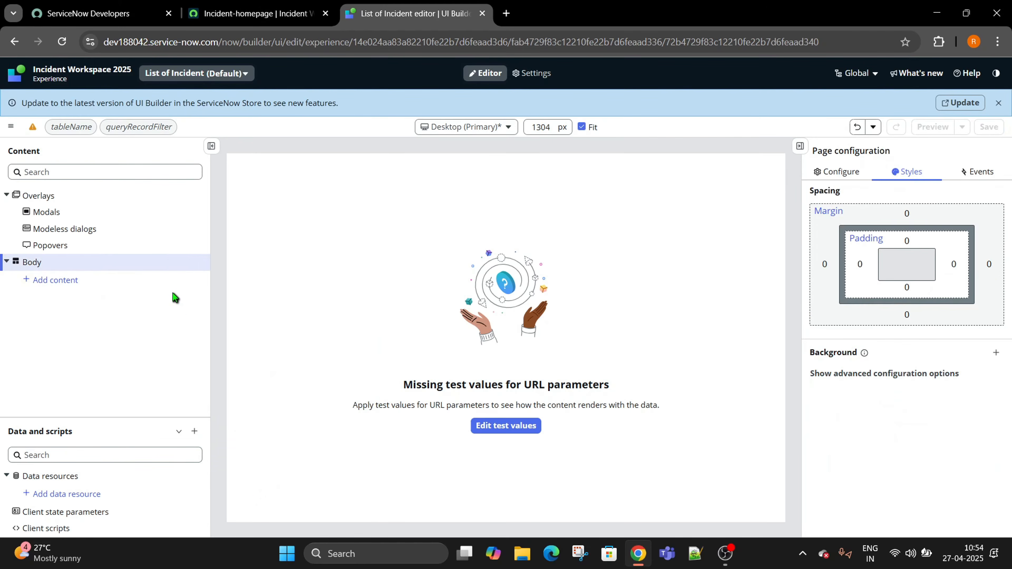
click(38, 281)
click(283, 199)
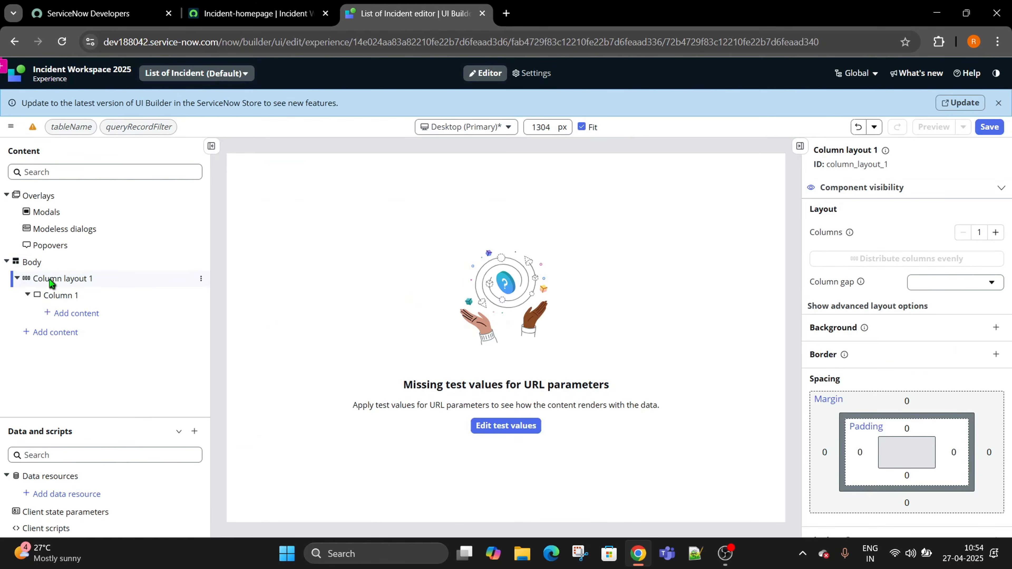
Add a Stylized text component to Column 1 without applying a preset.
click(76, 314)
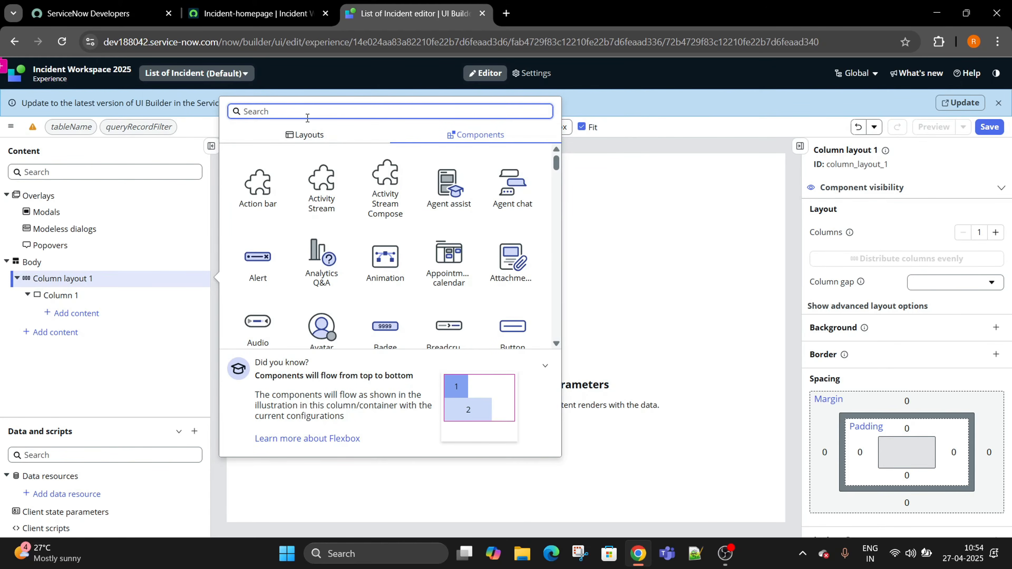
text(te)
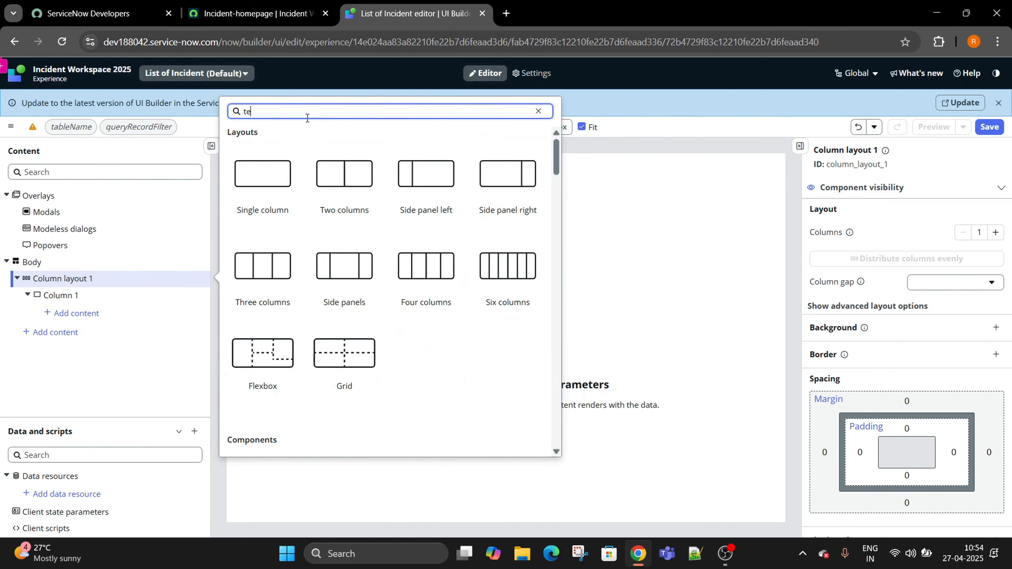
text(xt)
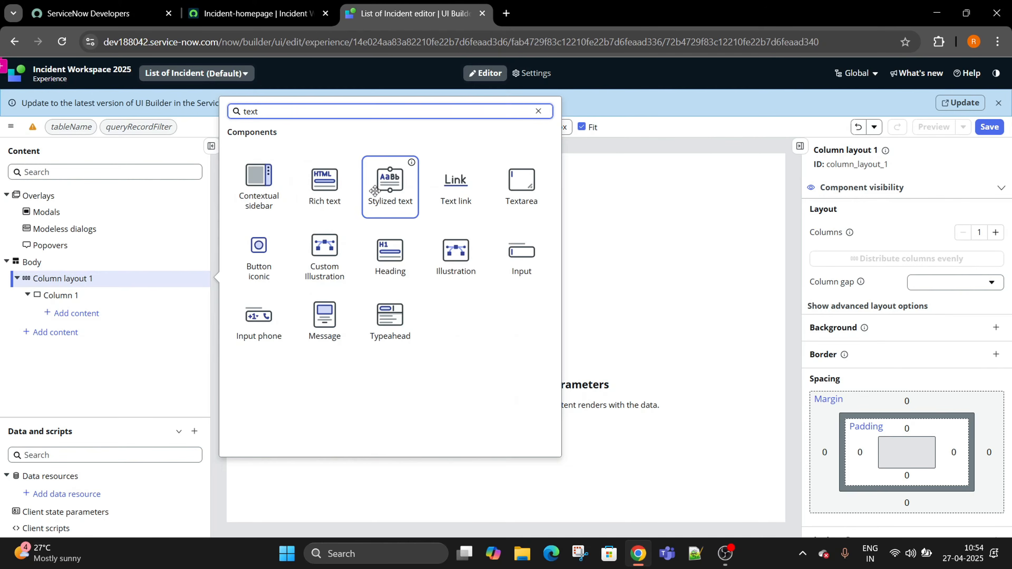
click(374, 191)
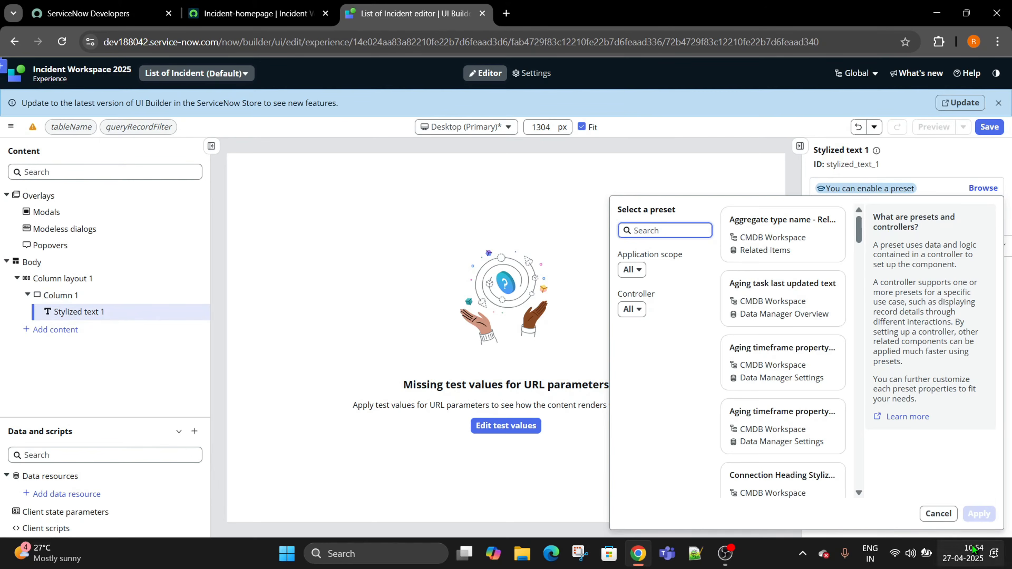
click(939, 514)
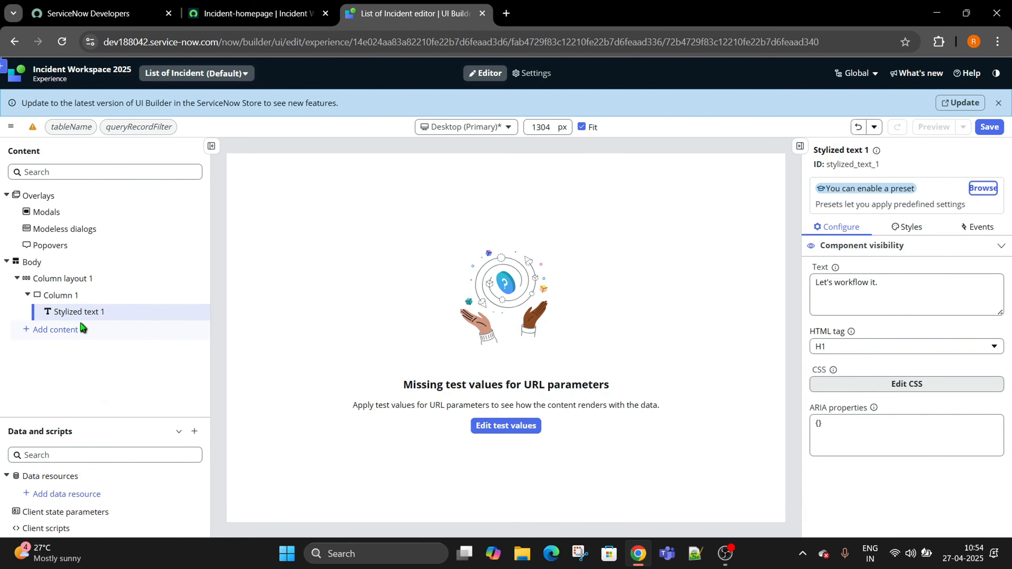
Open the URL parameter test values with tableName set to incident, then switch to the Incident homepage tab.
click(71, 134)
click(68, 267)
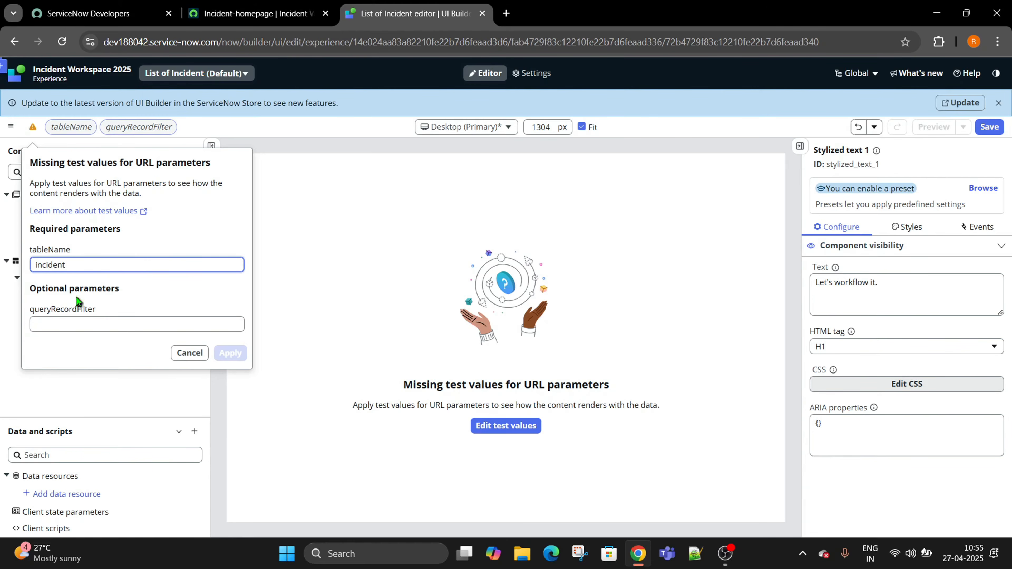
click(236, 8)
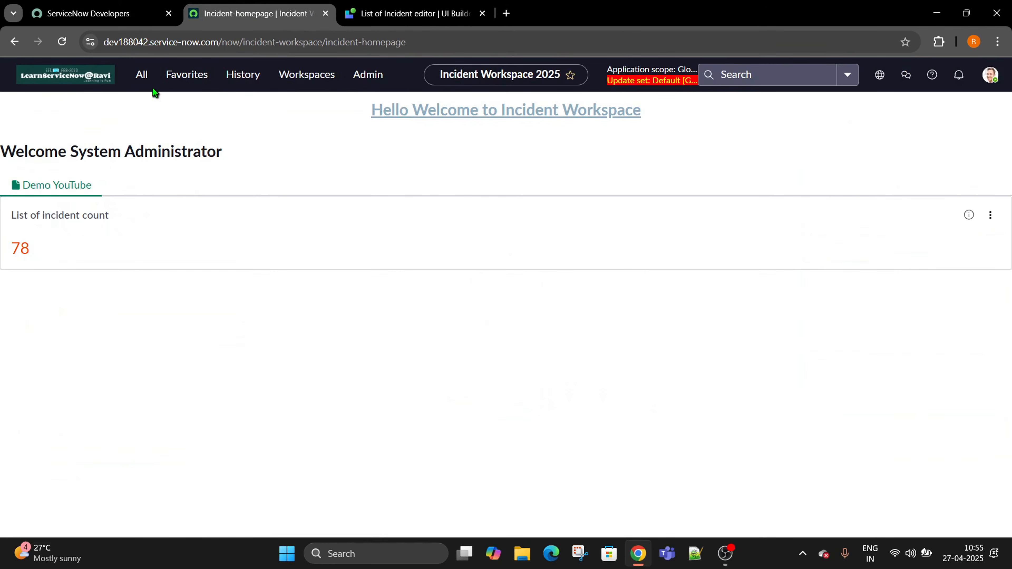
Open the Incident > Open list in a new tab, confirm its 114 records, then return to UI Builder.
click(142, 74)
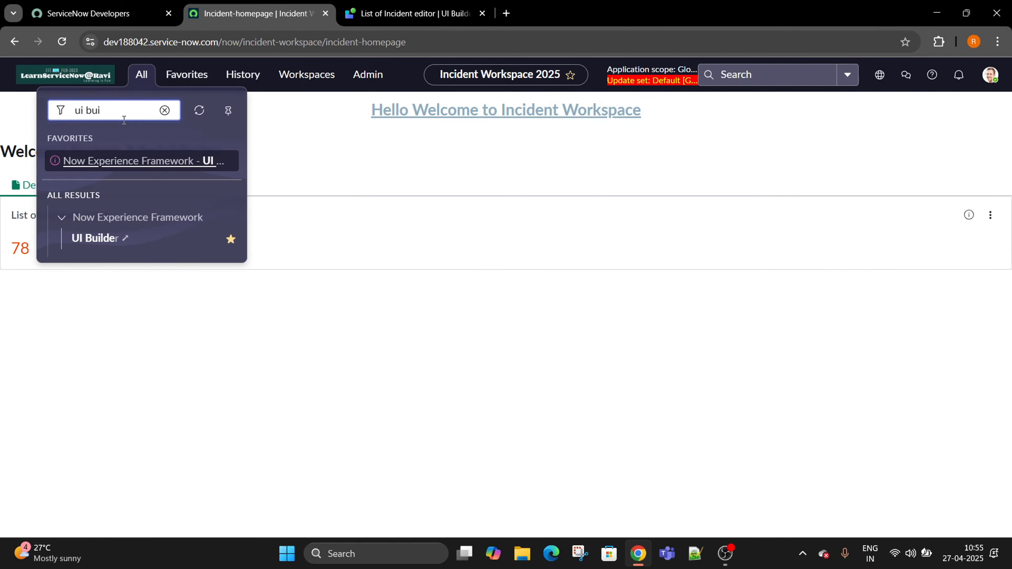
key(BackSpace)
key(BackSpace)
key(BackSpace)
key(BackSpace)
key(BackSpace)
key(BackSpace)
text(incident)
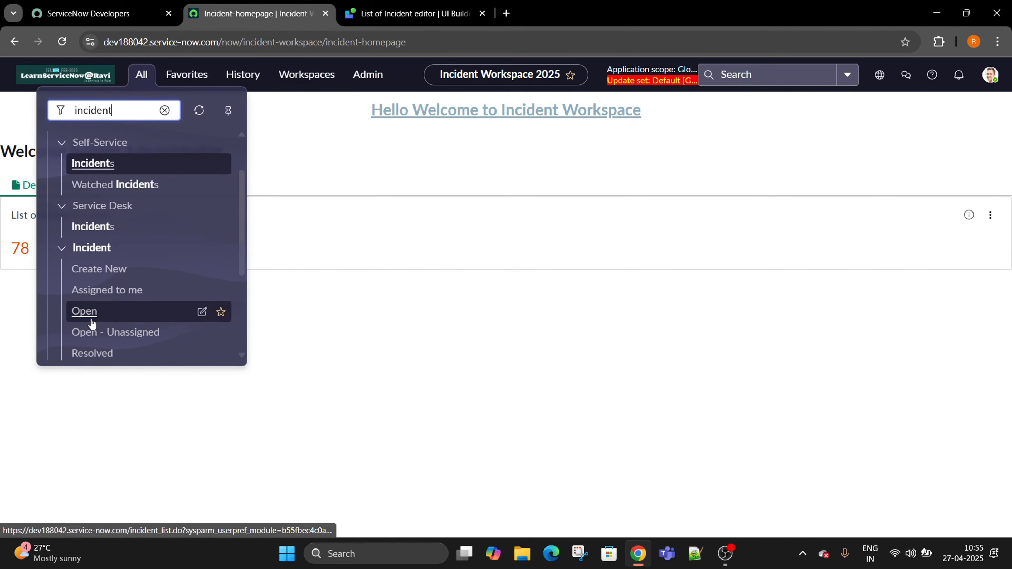
scroll(90, 317, down, 2)
middle_click(77, 310)
click(371, 13)
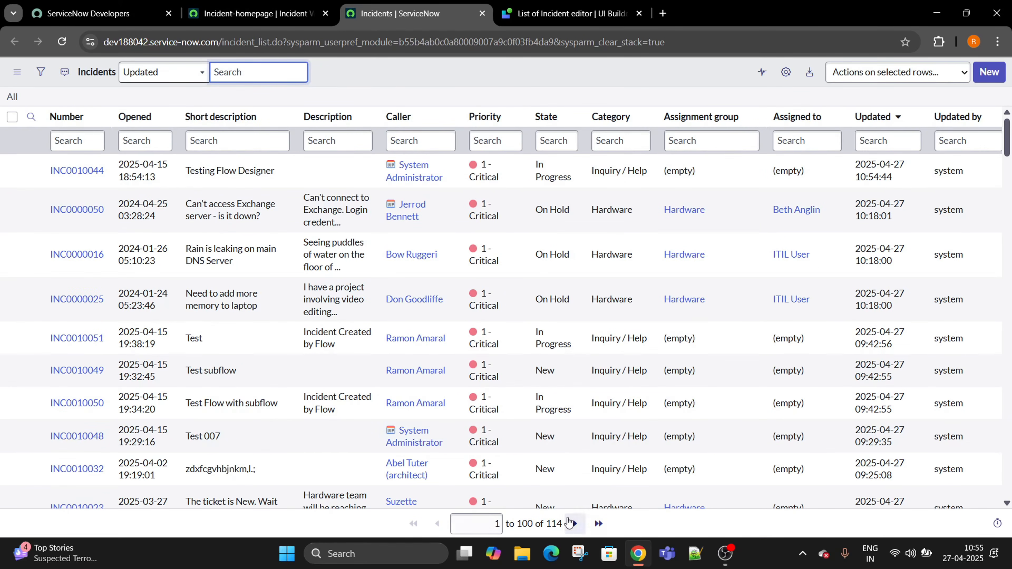
drag(547, 526, 575, 528)
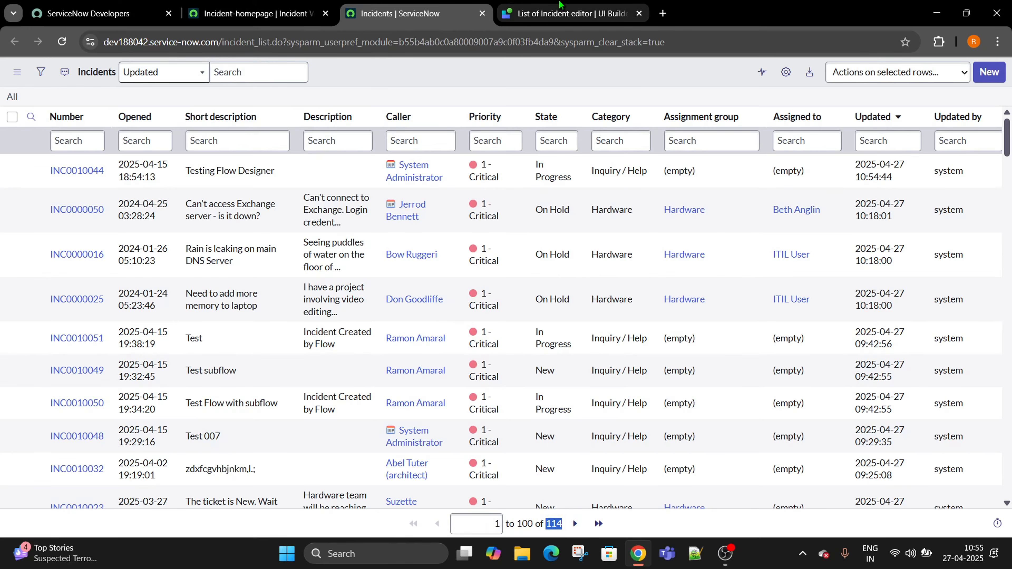
click(563, 10)
Filter the incident list to Active is true, narrowing it to 78 records.
click(68, 321)
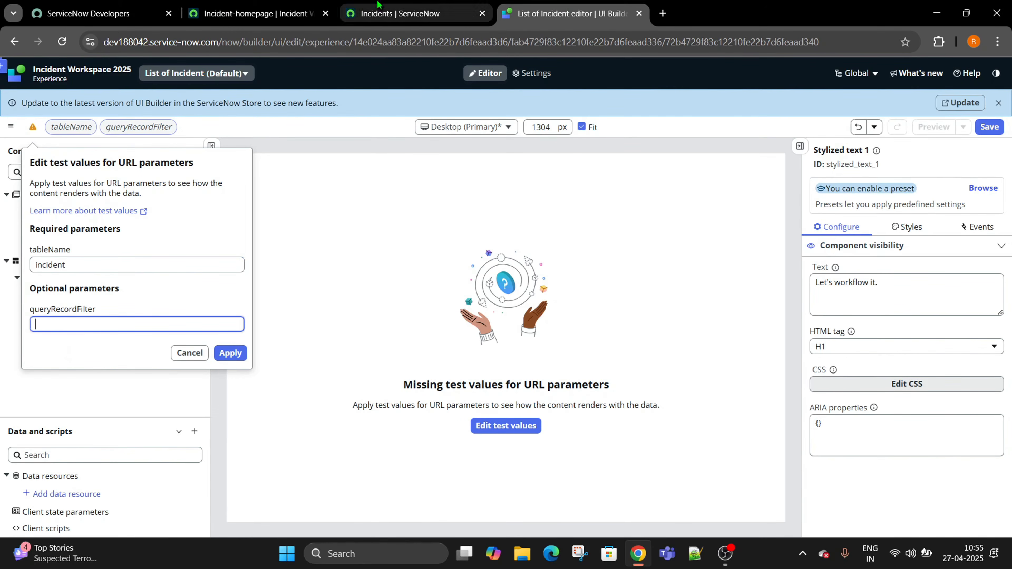
click(399, 14)
click(40, 73)
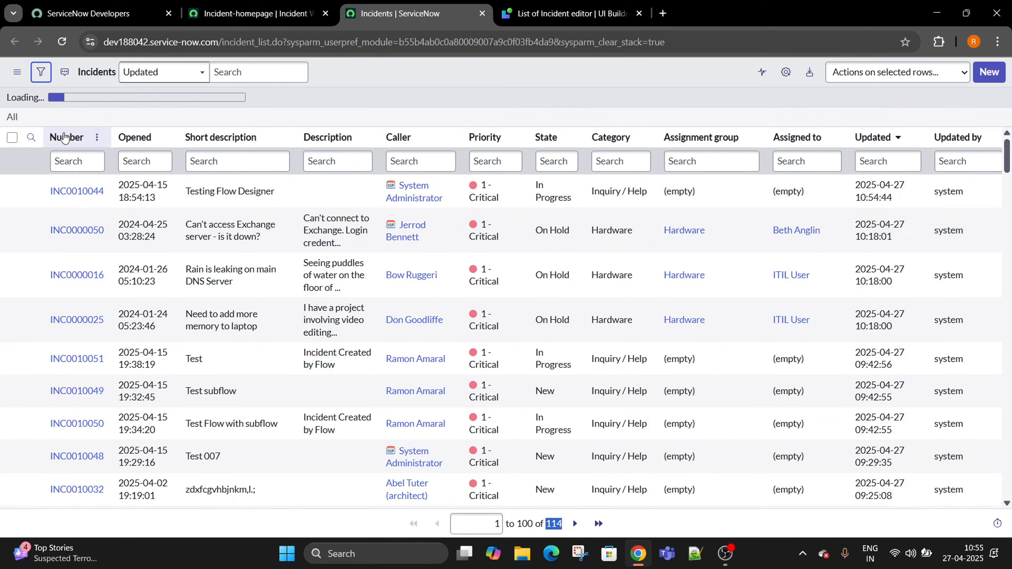
click(56, 129)
text(act)
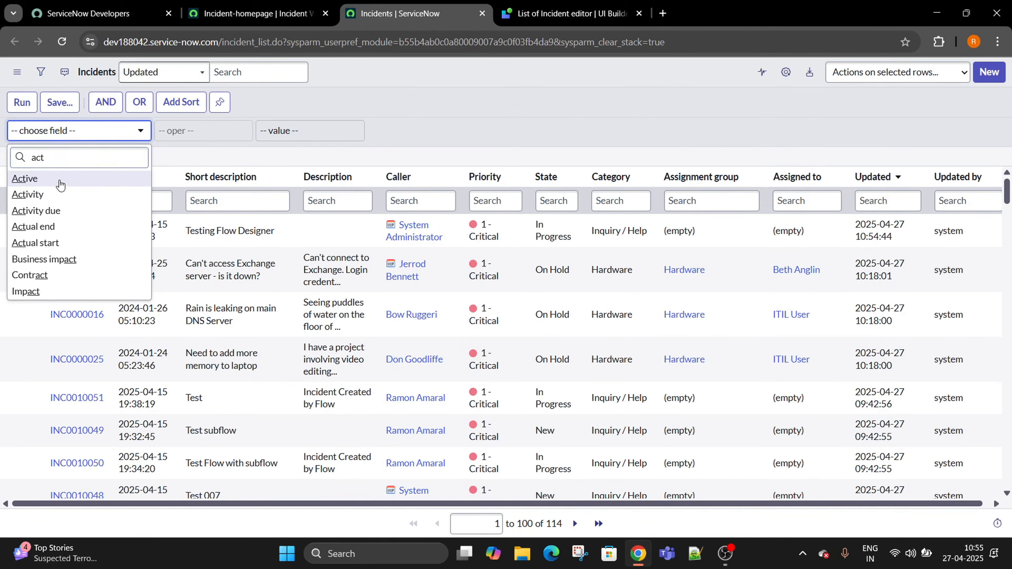
click(25, 178)
click(29, 104)
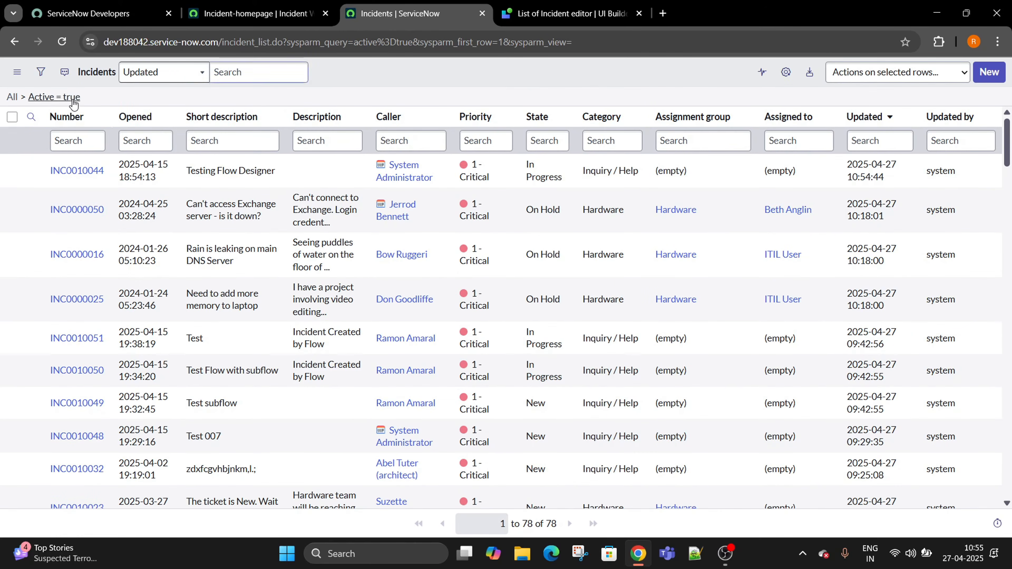
Copy the active=true query and paste it as the queryRecordFilter test value.
right_click(72, 98)
click(92, 139)
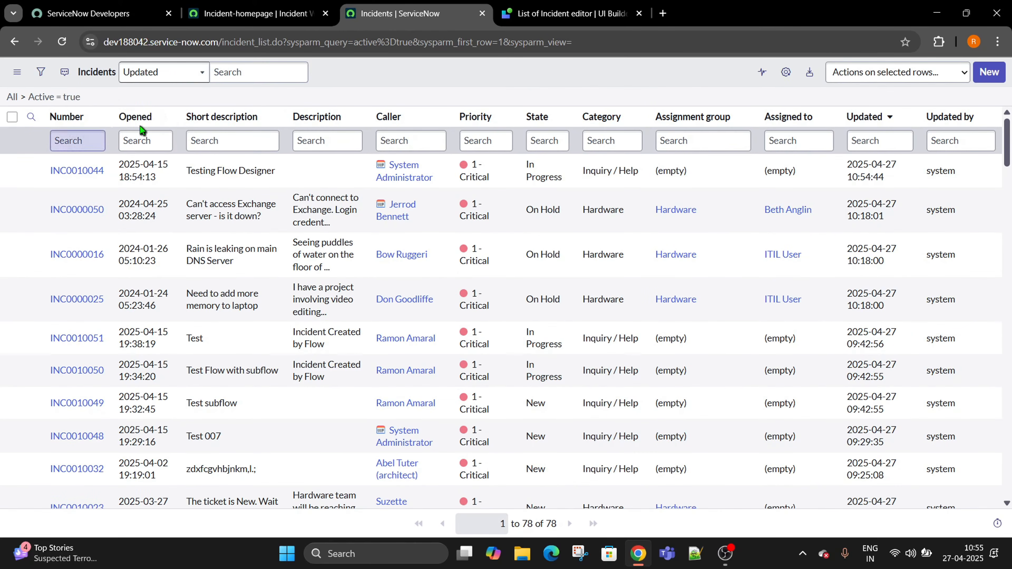
click(567, 13)
key(ctrl+v)
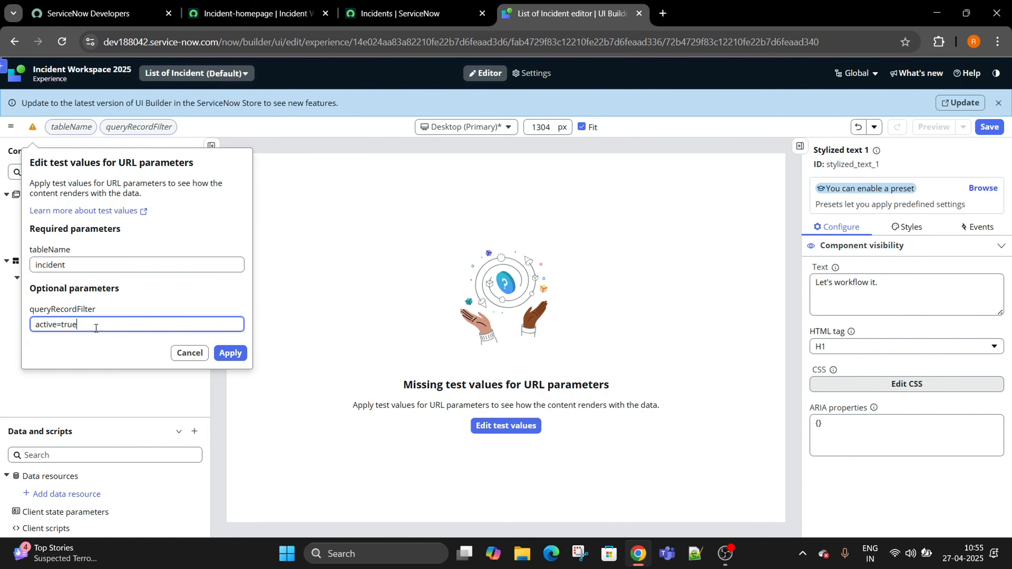
Apply the test values incident and active=true, then select Stylized text 1.
click(231, 353)
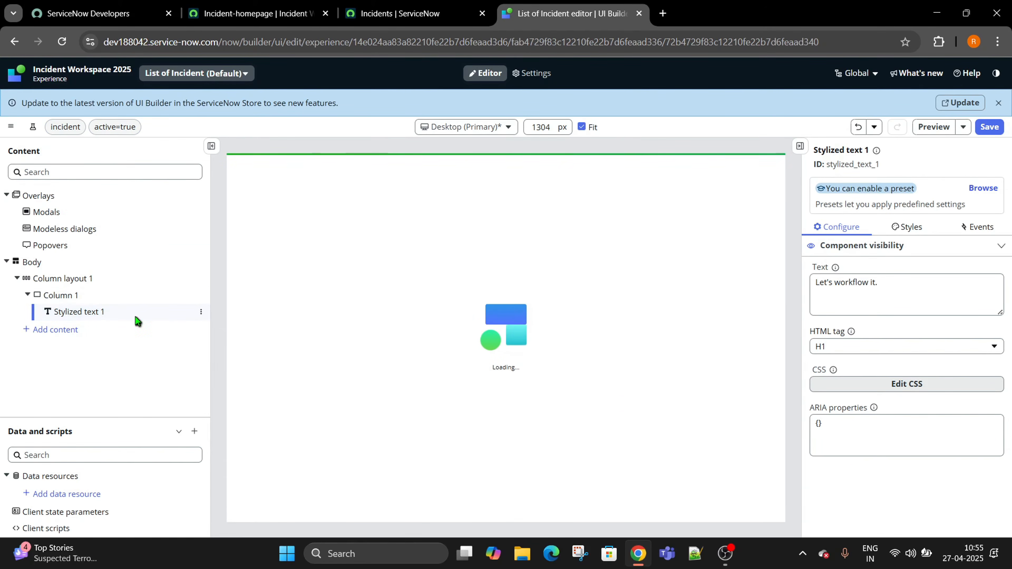
click(102, 317)
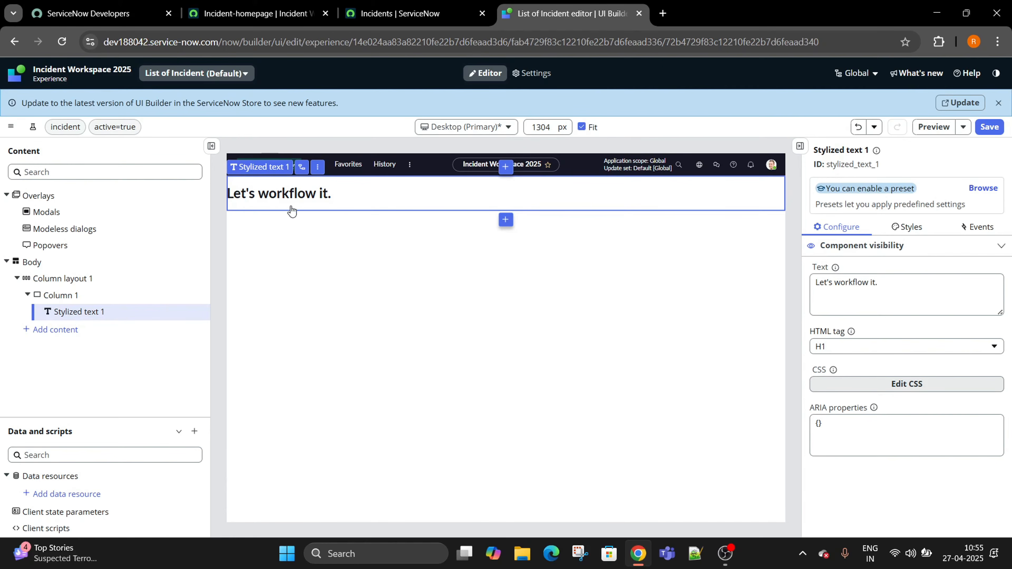
Delete the heading's "Let's workflow it." text and open Bind data to Text.
double_click(855, 290)
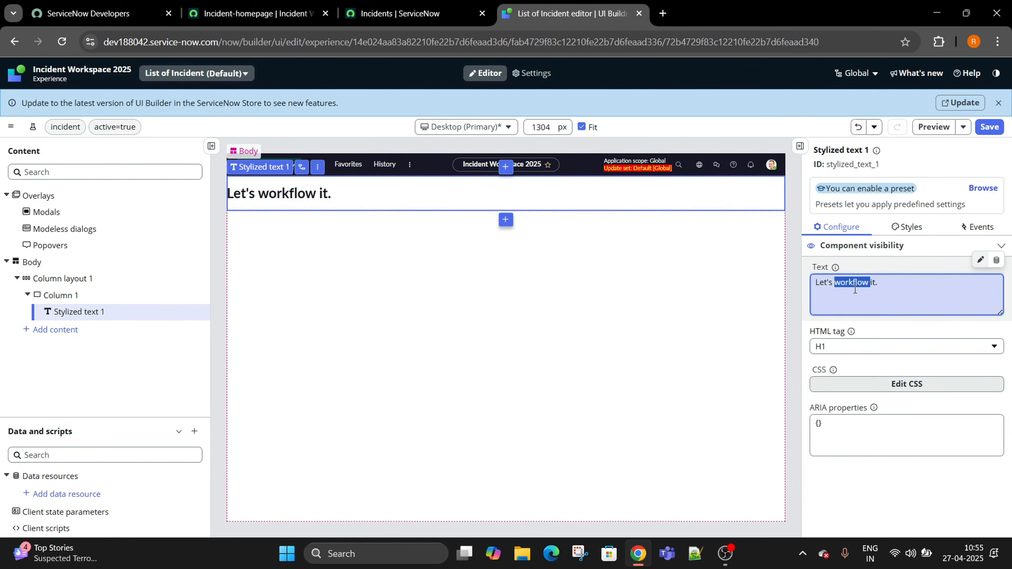
click(930, 285)
drag(931, 286, 806, 282)
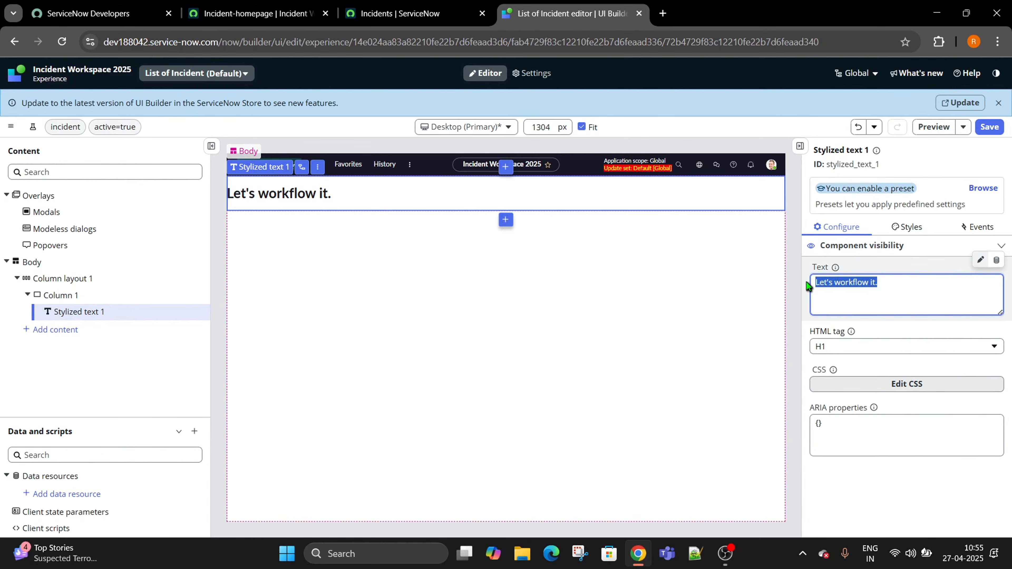
key(BackSpace)
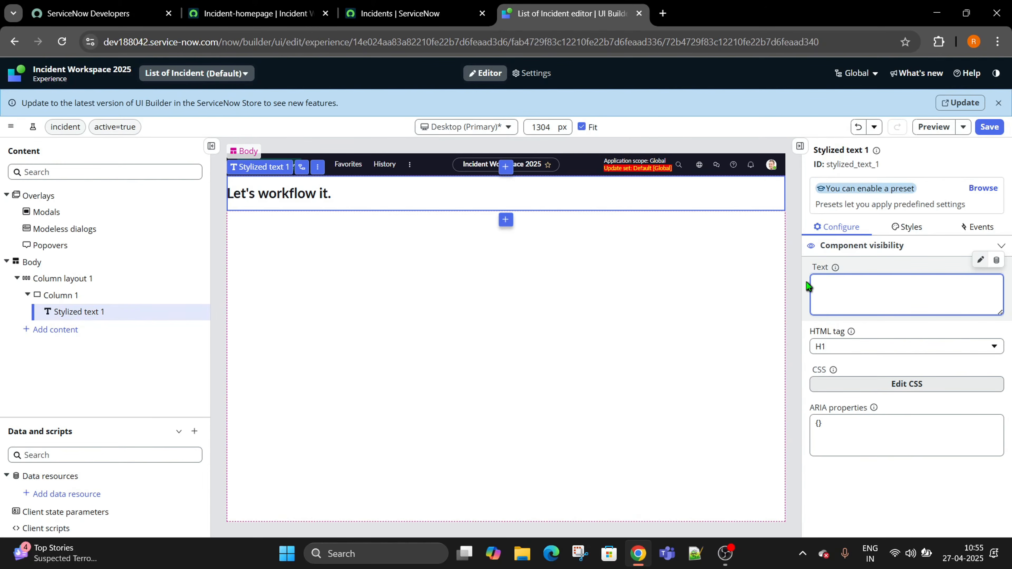
click(998, 264)
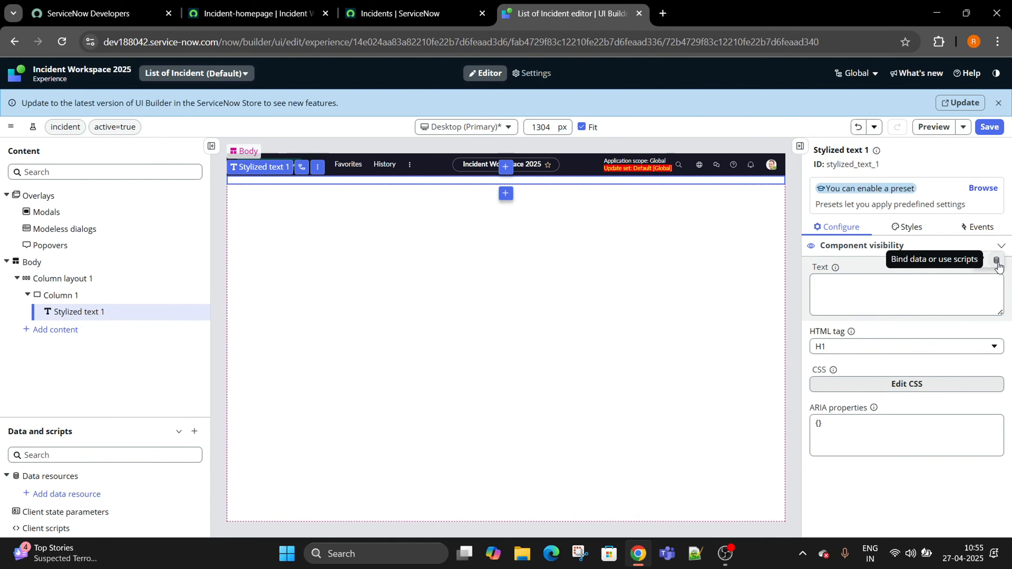
click(997, 263)
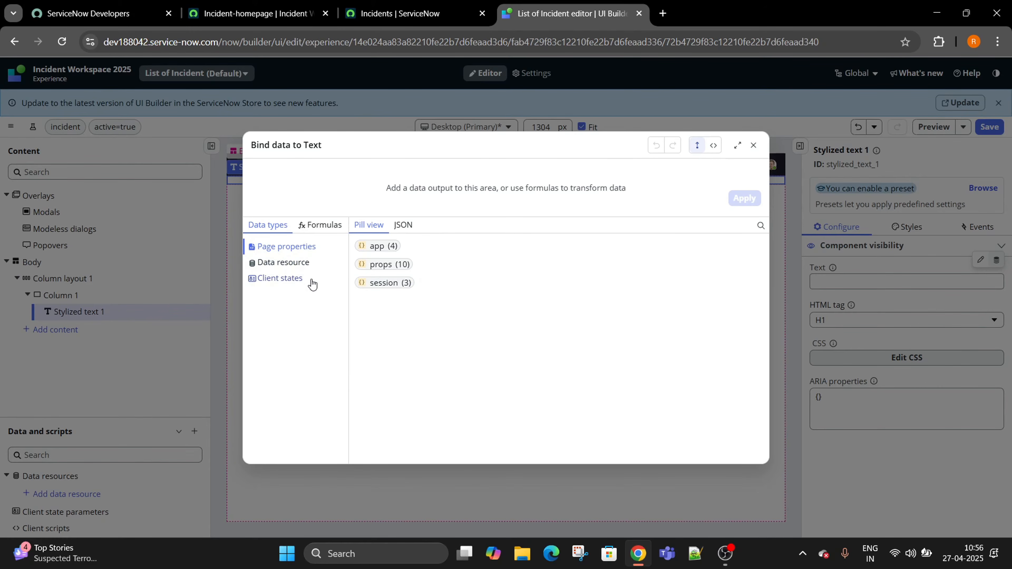
Bind the heading's Text to props › tableName and apply, so it displays incident.
click(381, 265)
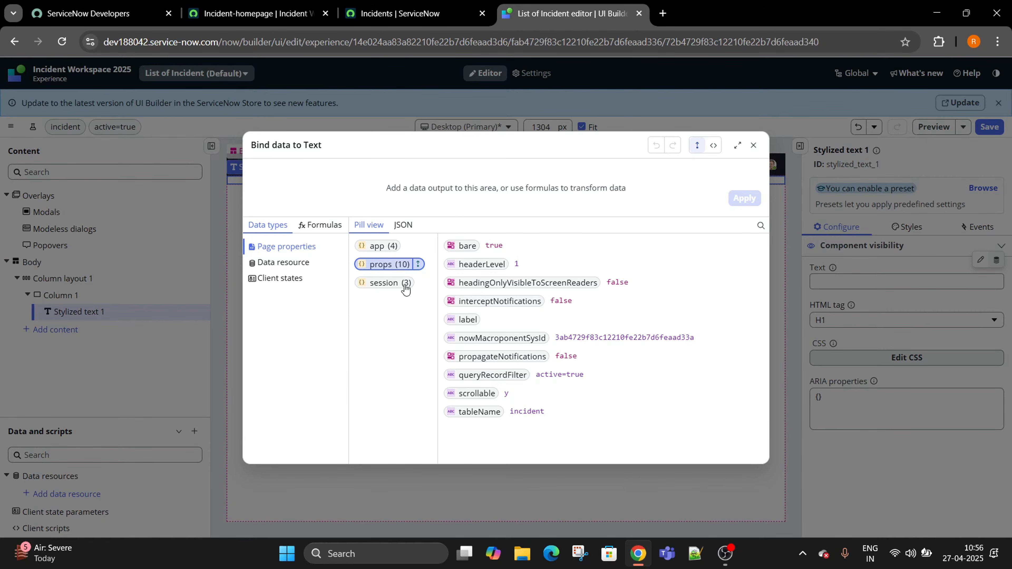
click(479, 411)
click(744, 199)
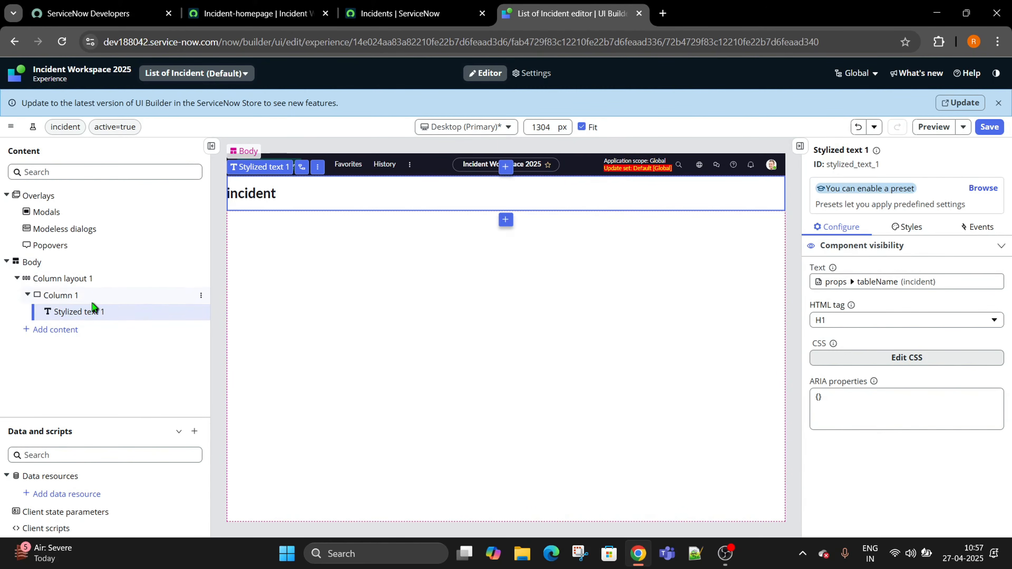
Add a Single column layout to the page Body below the heading.
right_click(34, 263)
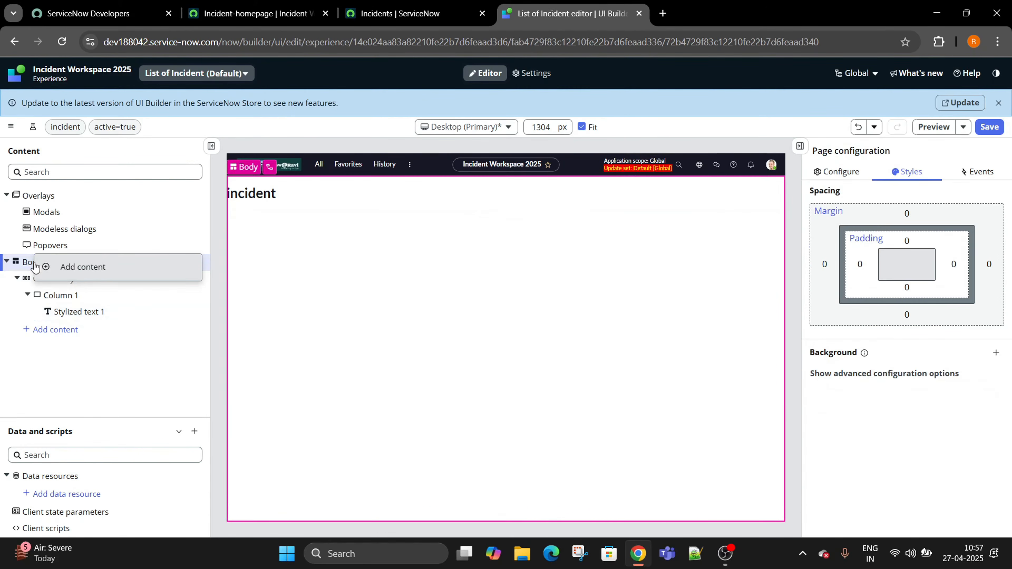
click(87, 279)
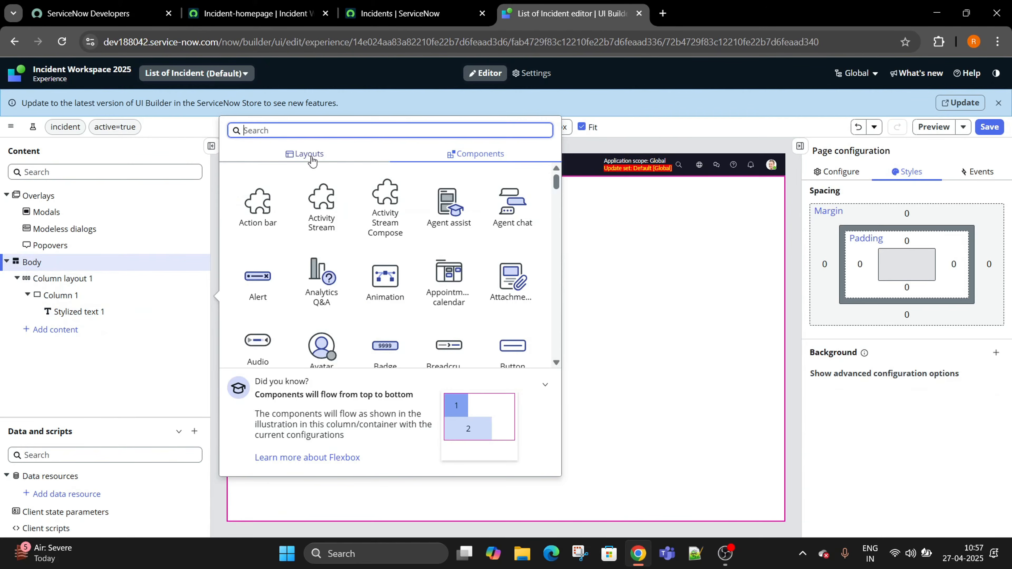
text(sin)
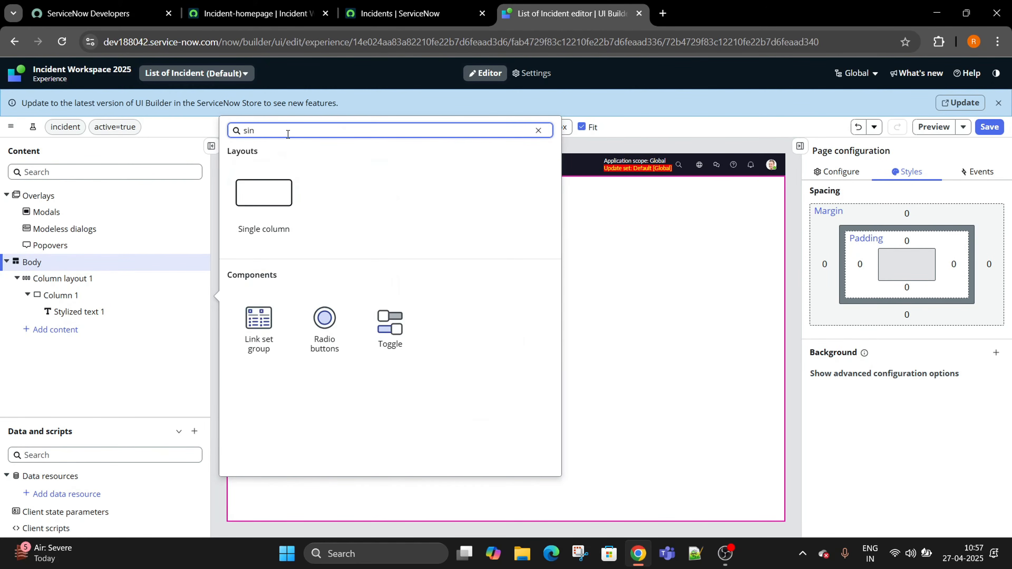
key(BackSpace)
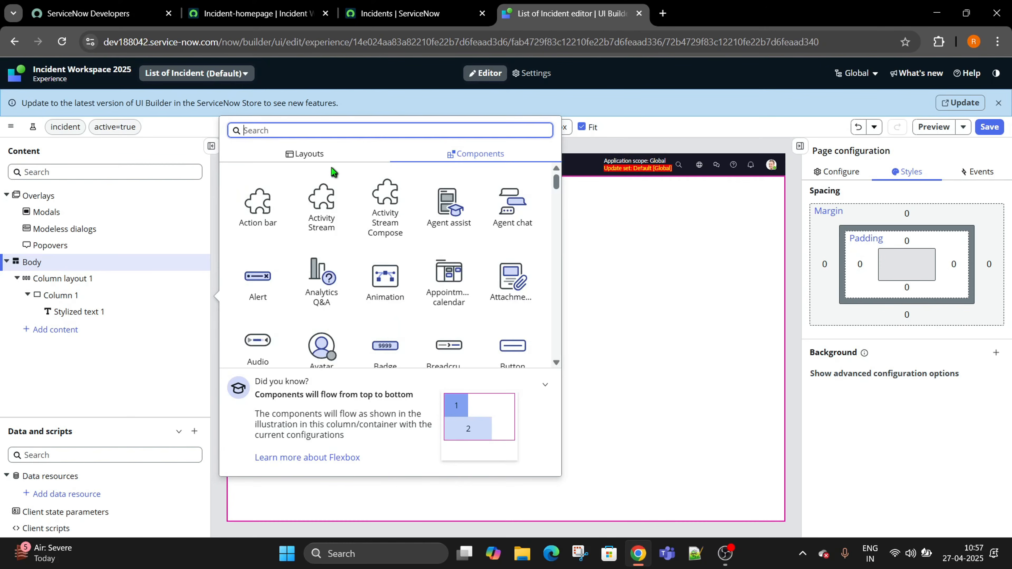
click(307, 154)
click(281, 220)
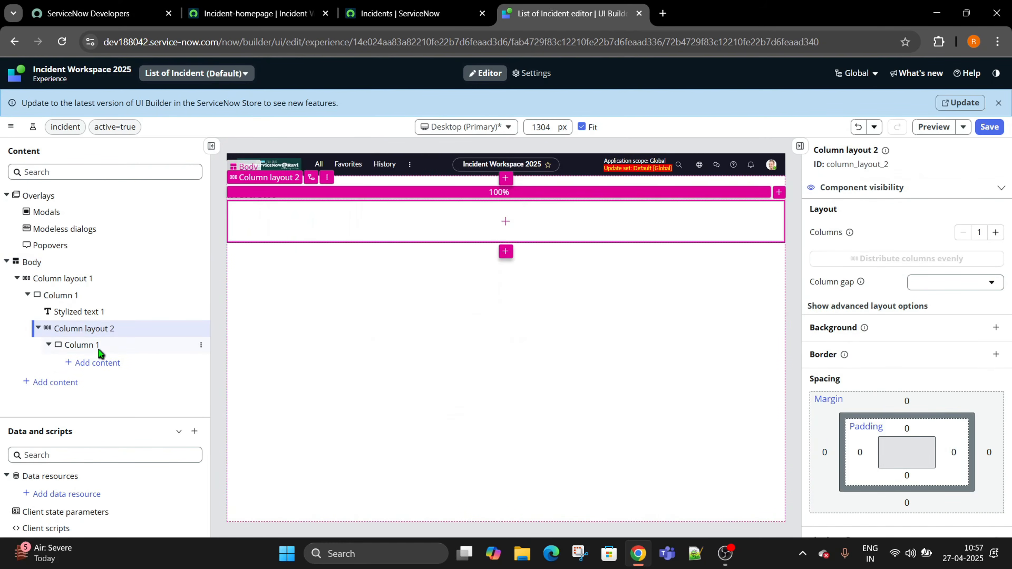
Place a List - Simple component inside the new column.
click(89, 364)
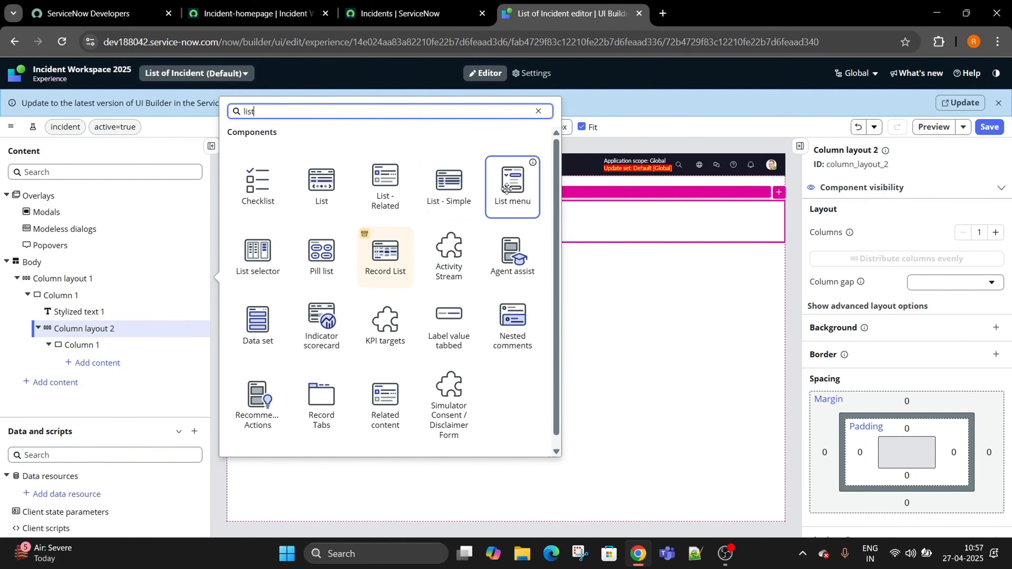
mouse_move(450, 183)
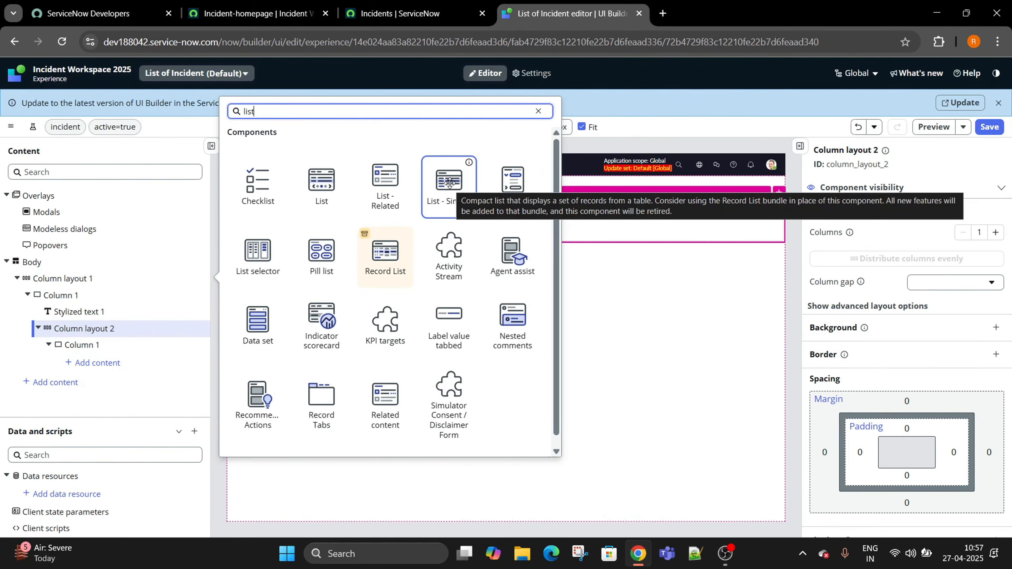
click(449, 183)
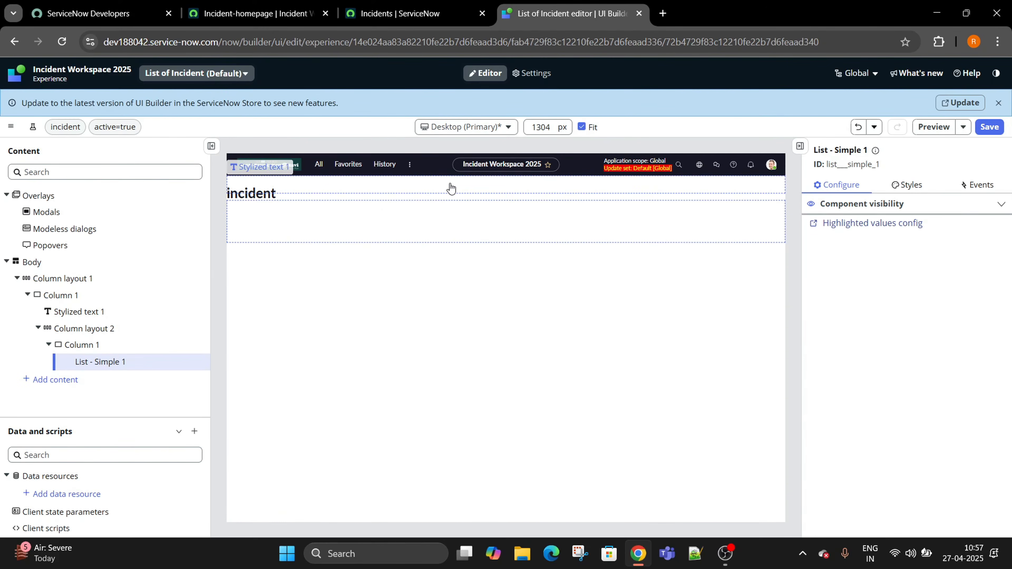
Bind List - Simple 1's Table to props › tableName so the list renders incident records.
click(117, 367)
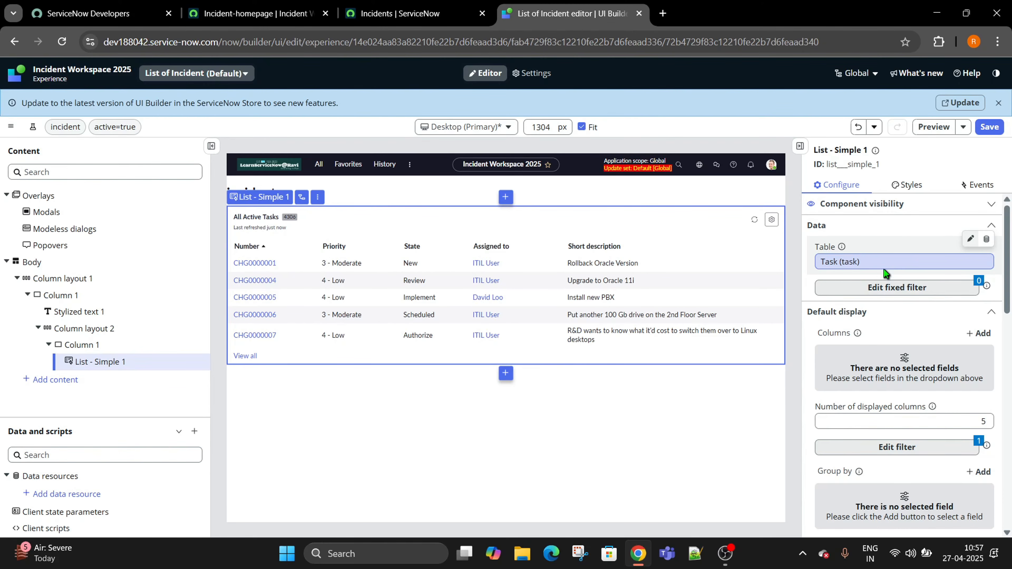
drag(885, 269, 814, 271)
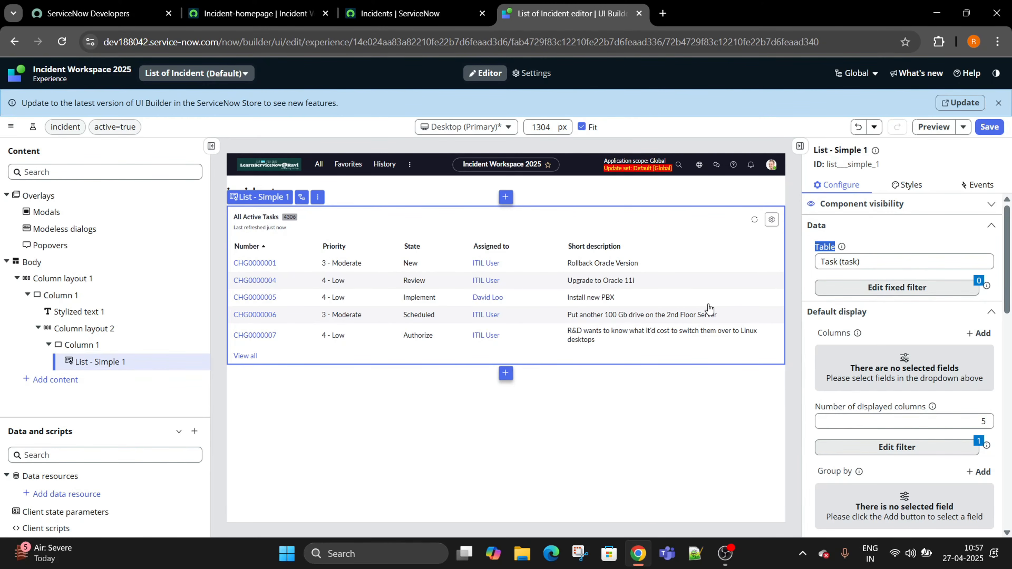
click(978, 259)
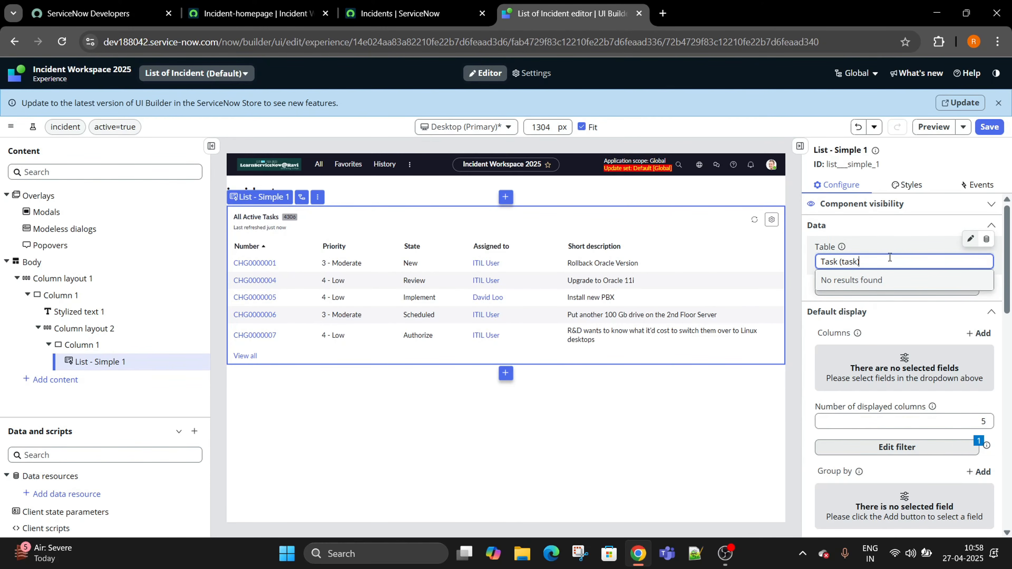
click(986, 241)
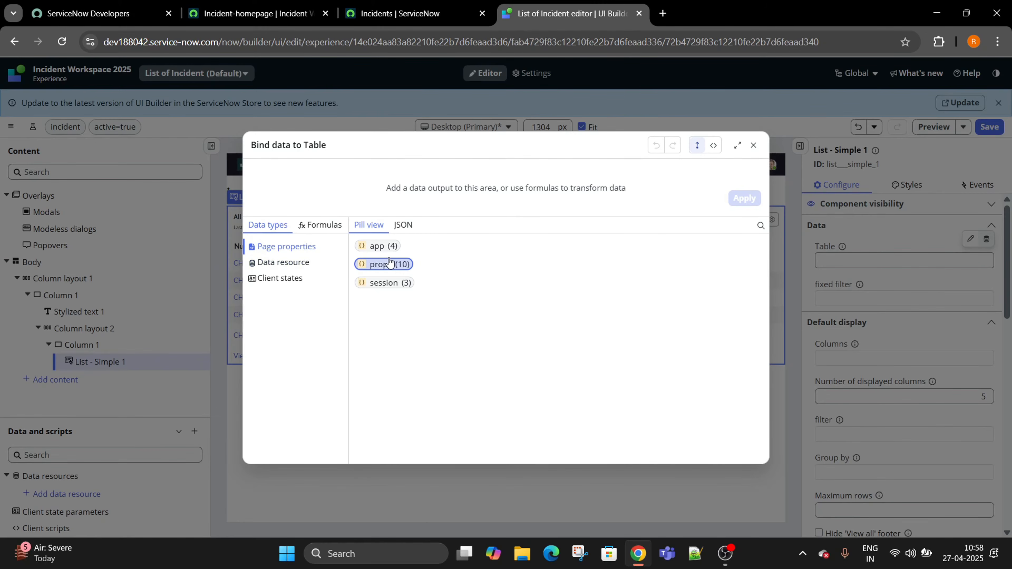
click(381, 264)
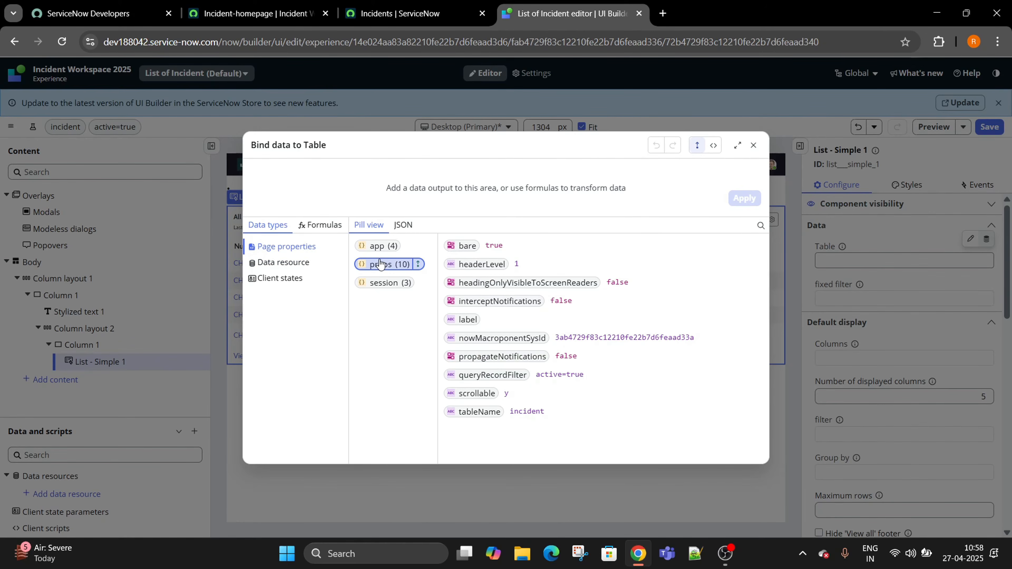
click(478, 412)
double_click(477, 412)
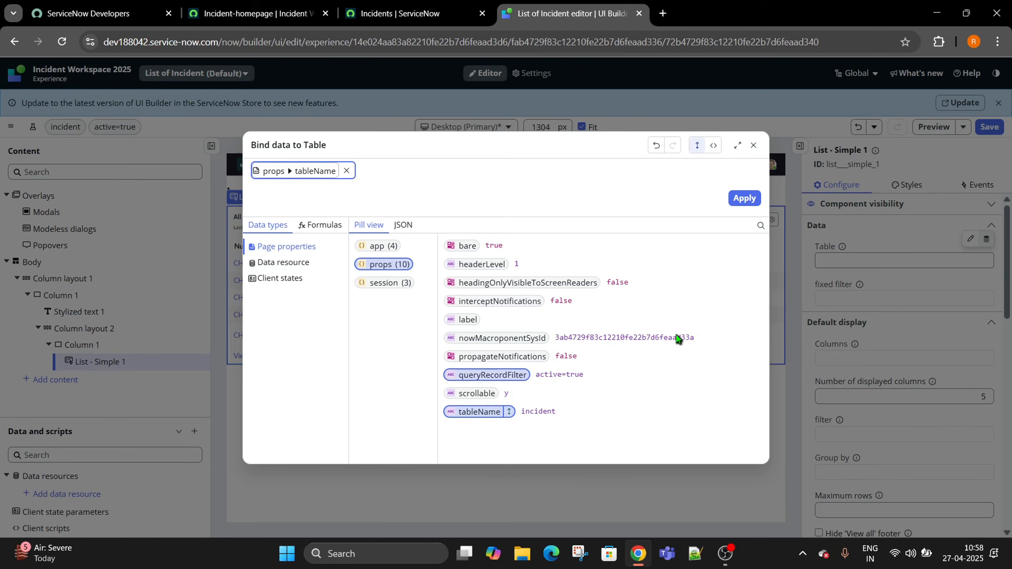
click(744, 198)
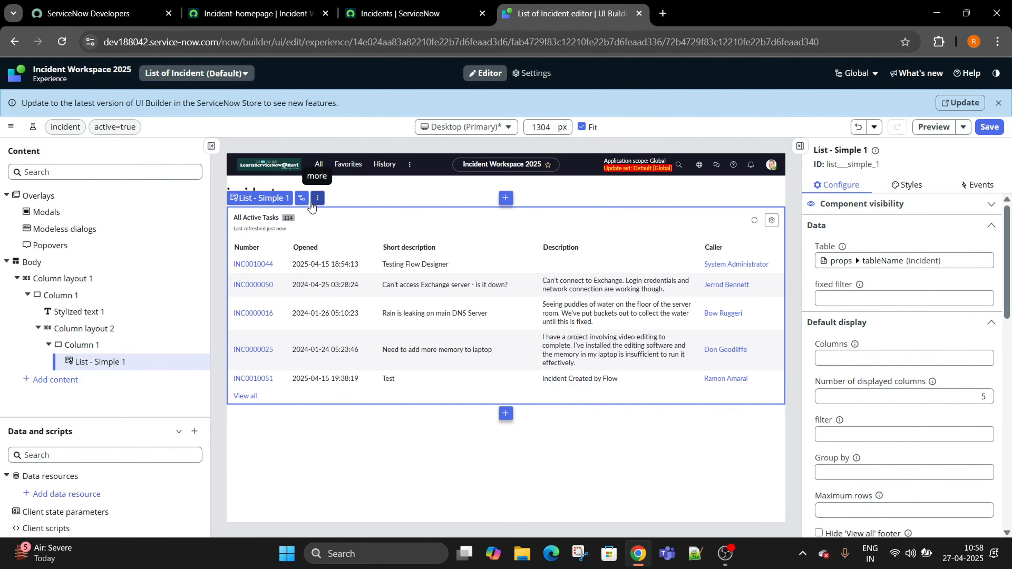
click(986, 273)
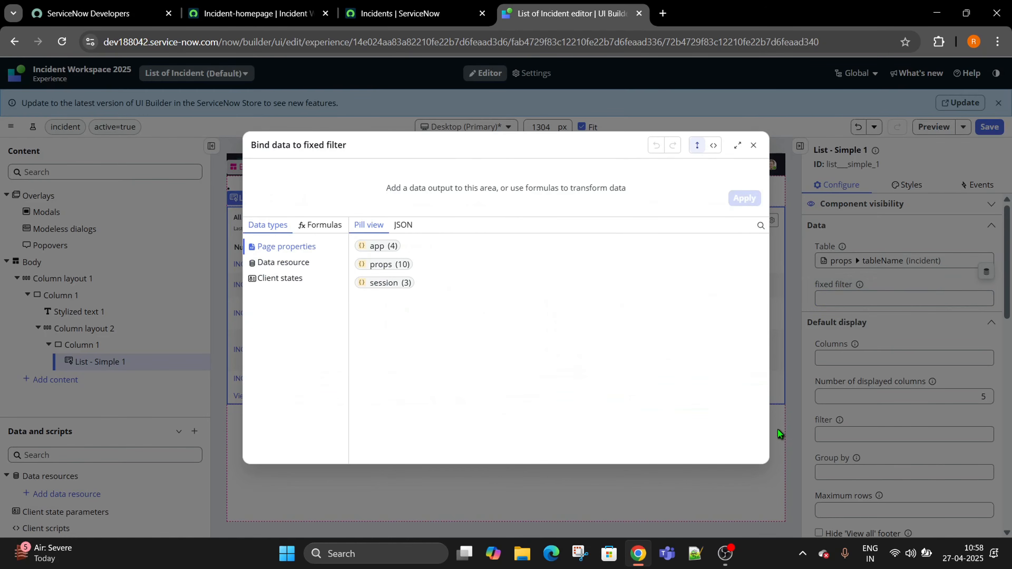
Bind the list's fixed filter to props › queryRecordFilter (active=true) and save the page.
click(385, 267)
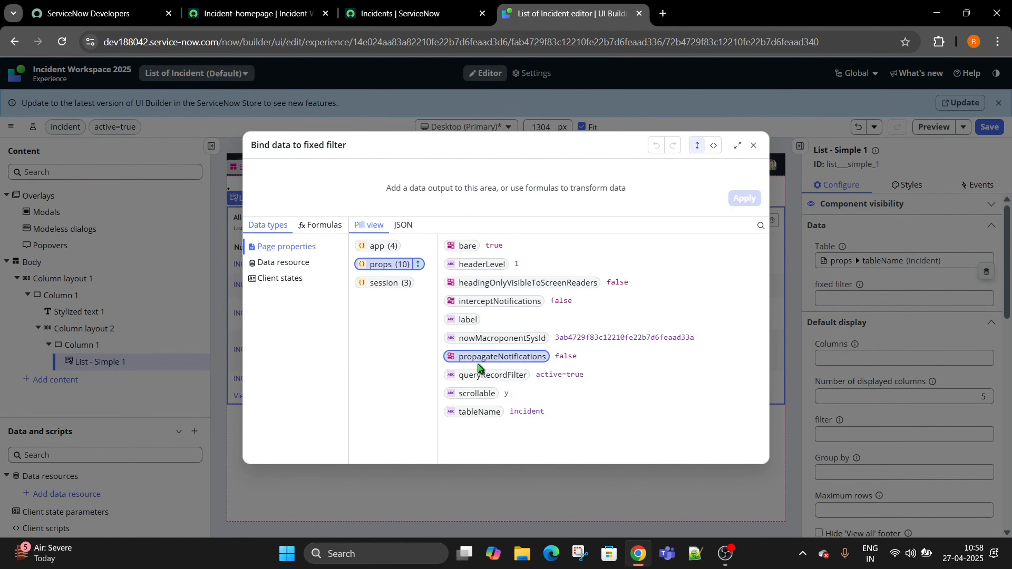
click(487, 380)
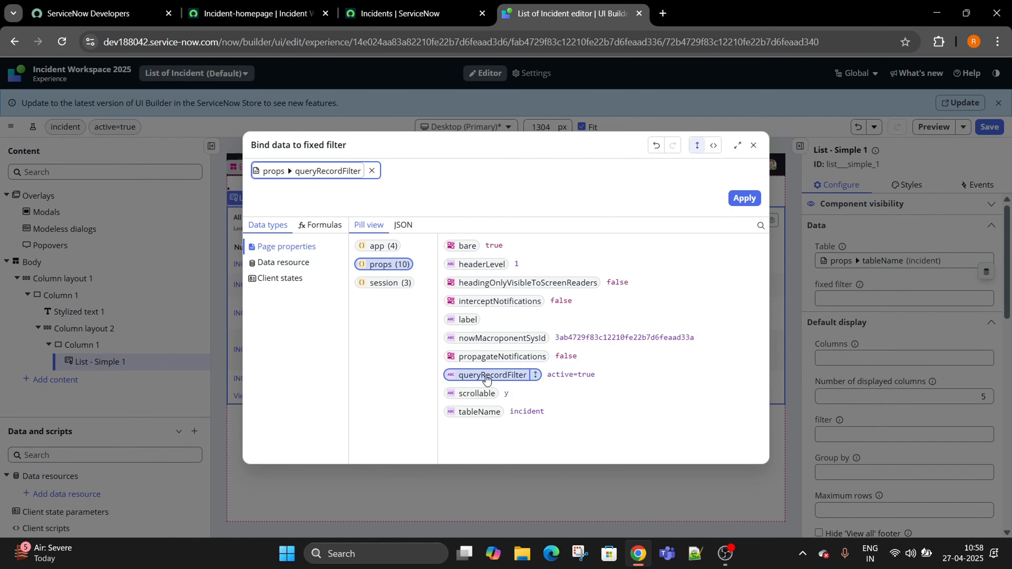
click(745, 198)
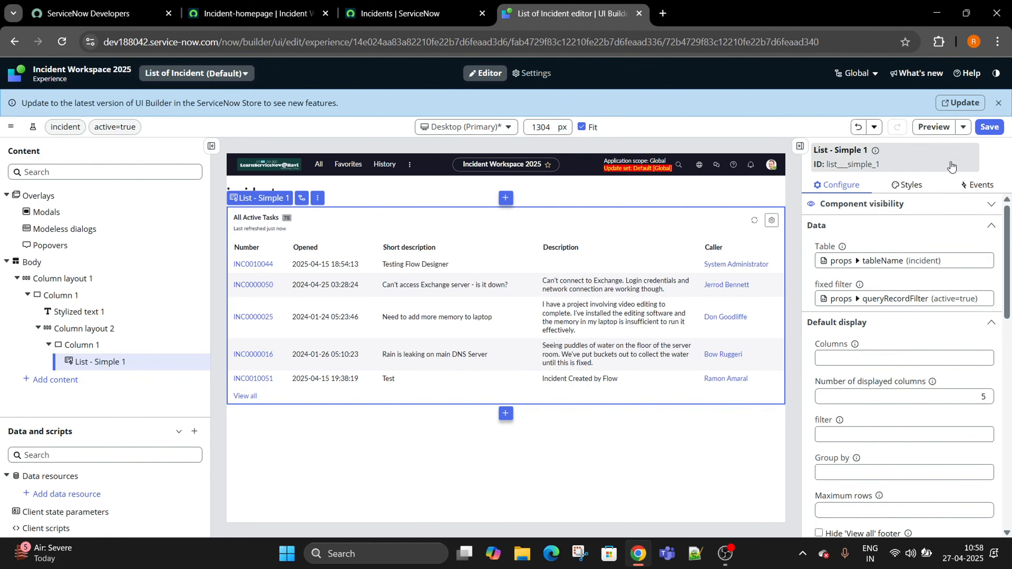
click(992, 128)
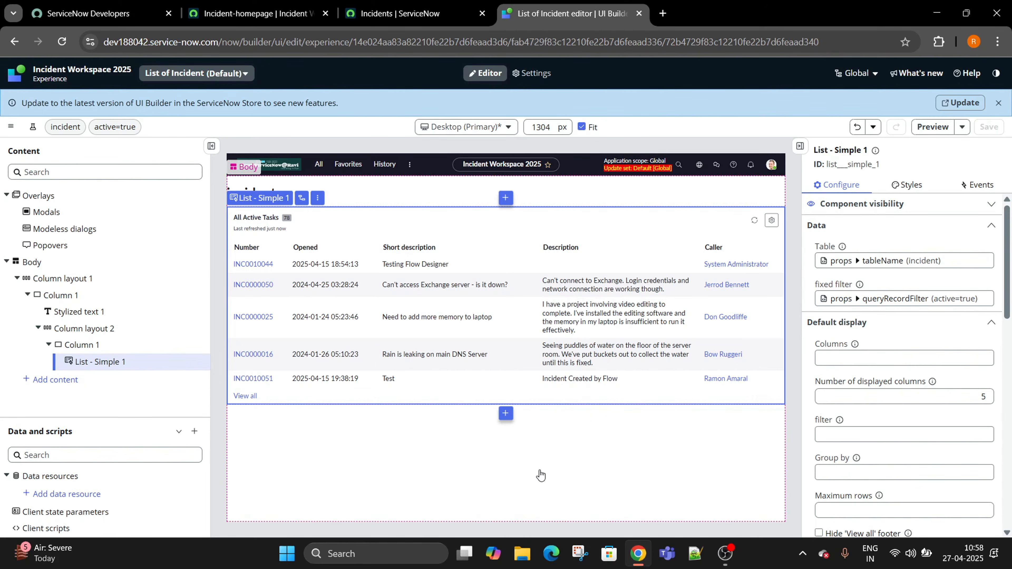
Review the tableName and queryRecordFilter URL test values, then select List - Simple 1 to view its bindings.
click(536, 482)
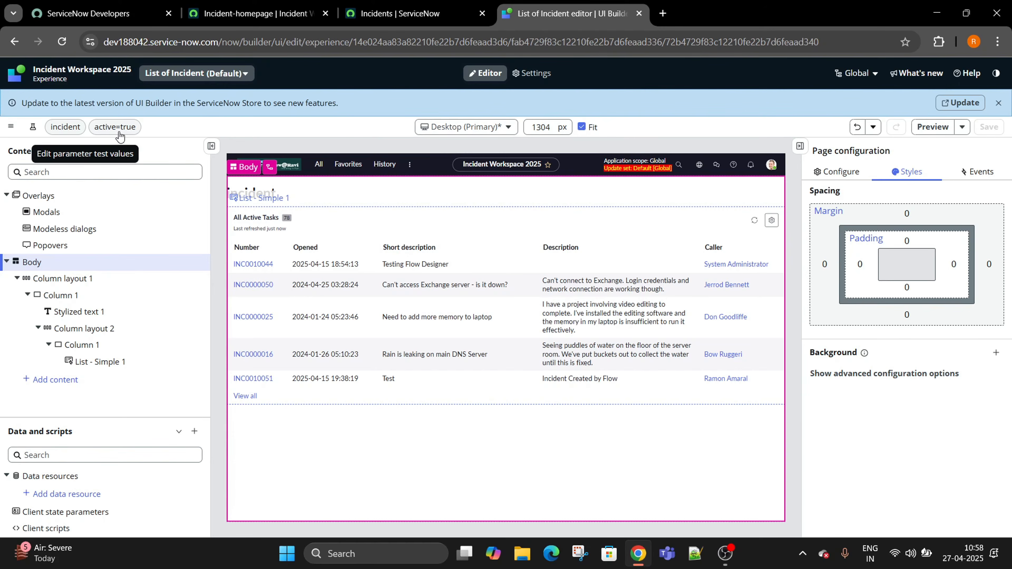
click(59, 131)
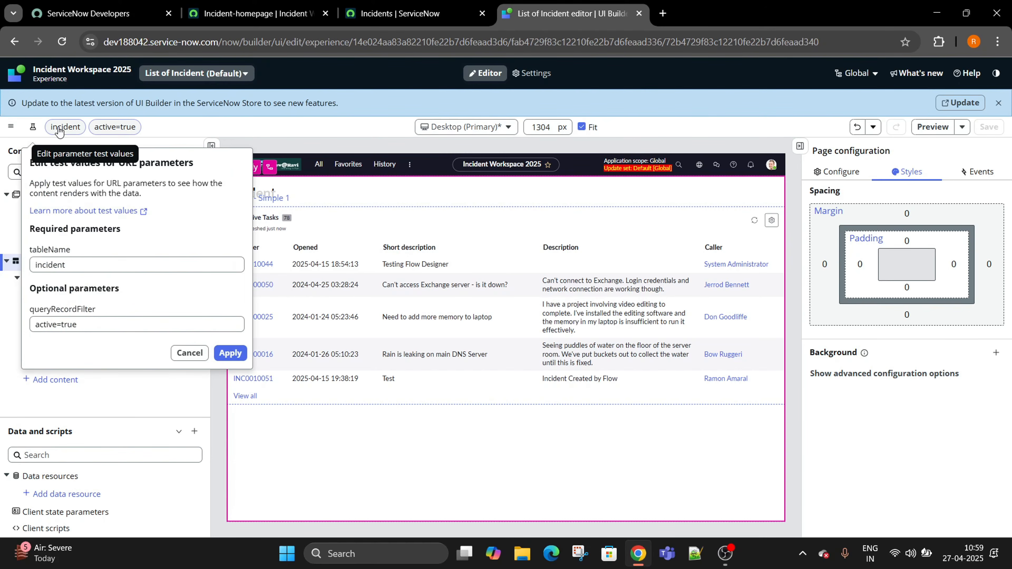
click(71, 265)
drag(71, 265, 2, 264)
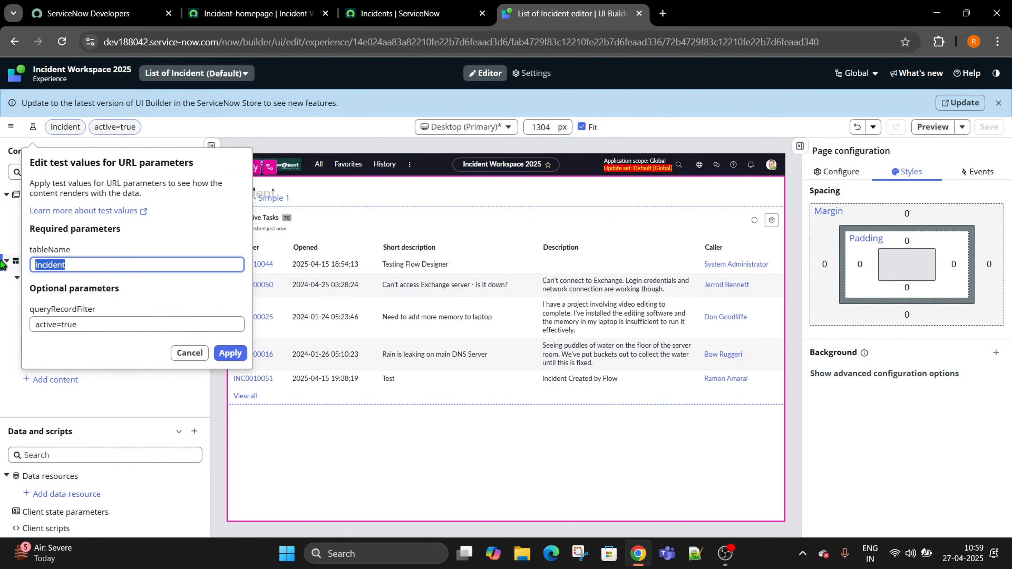
click(182, 358)
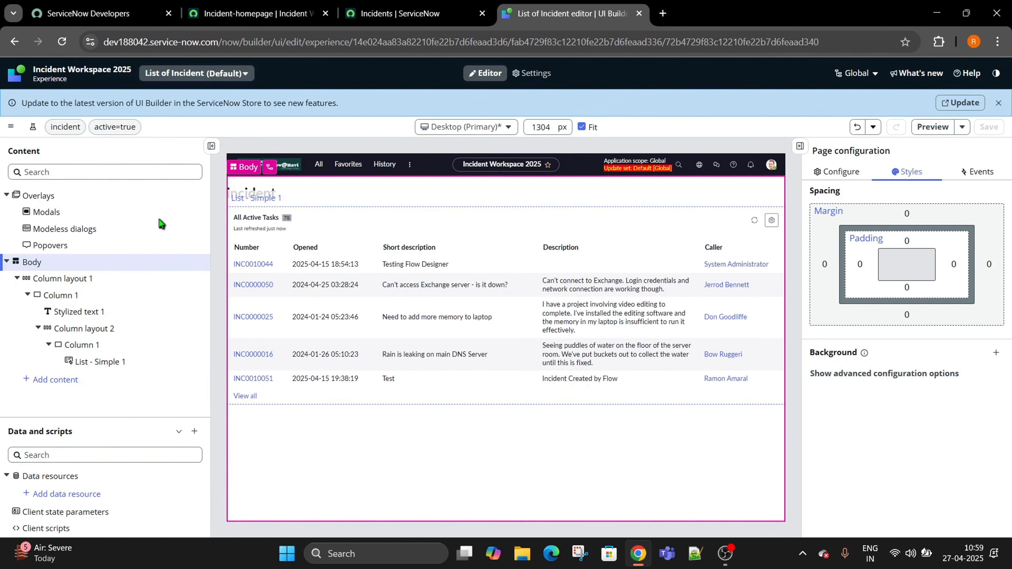
click(32, 127)
drag(79, 324, 22, 327)
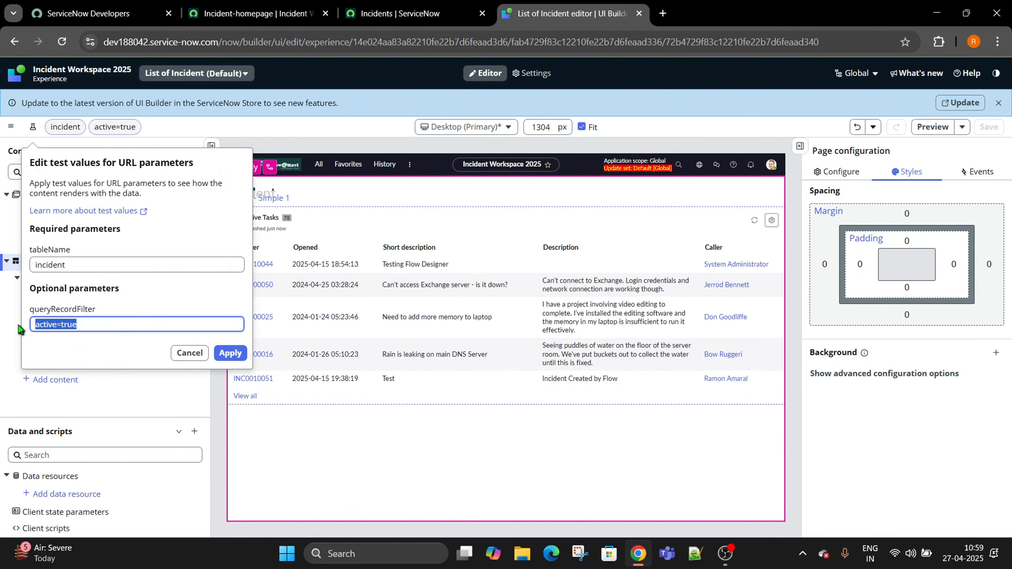
click(190, 353)
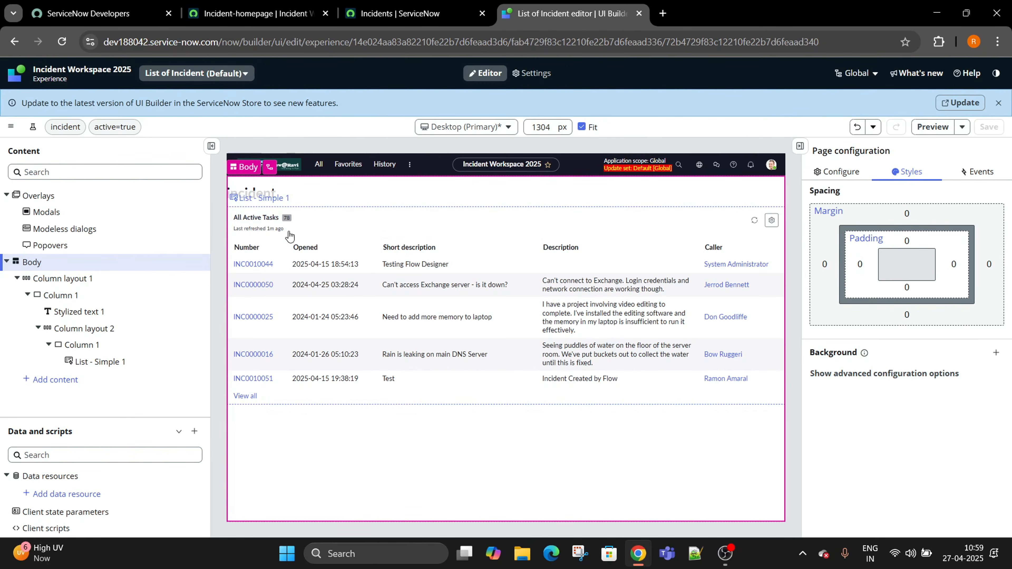
click(396, 237)
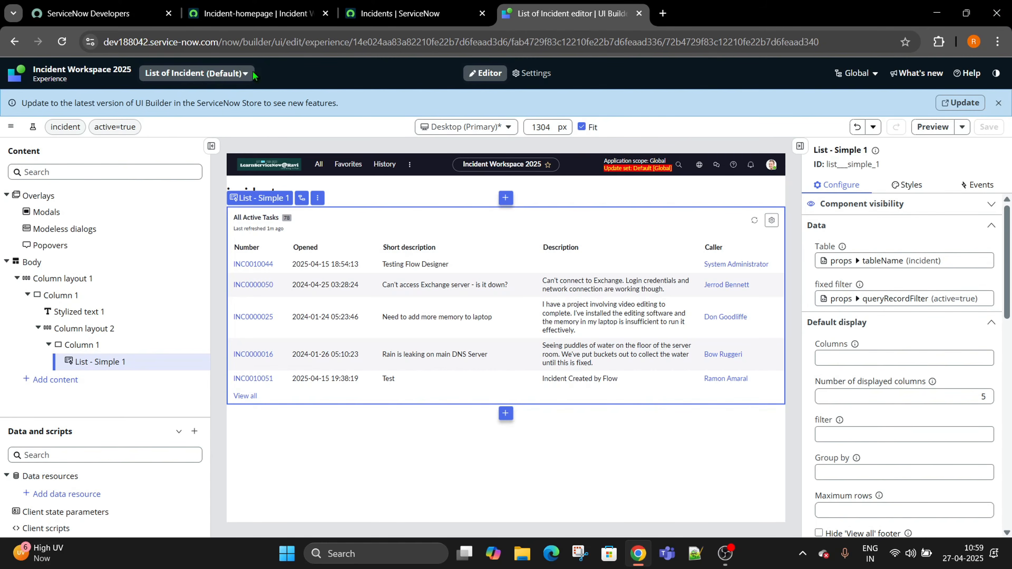
Reload the Incident Workspace homepage tab so the incident count widget shows 78.
click(289, 5)
click(419, 5)
click(574, 5)
click(397, 6)
click(251, 13)
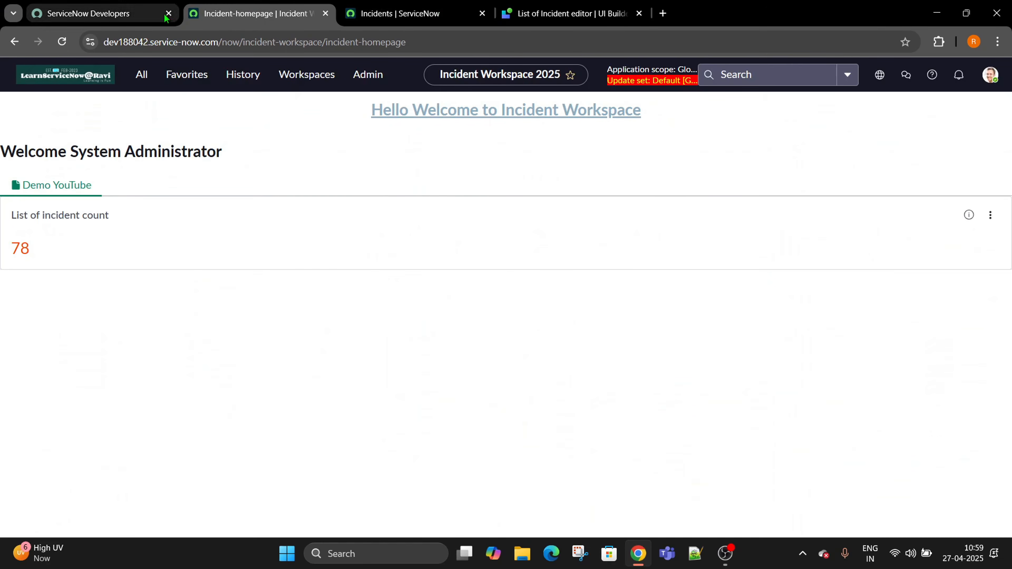
click(62, 42)
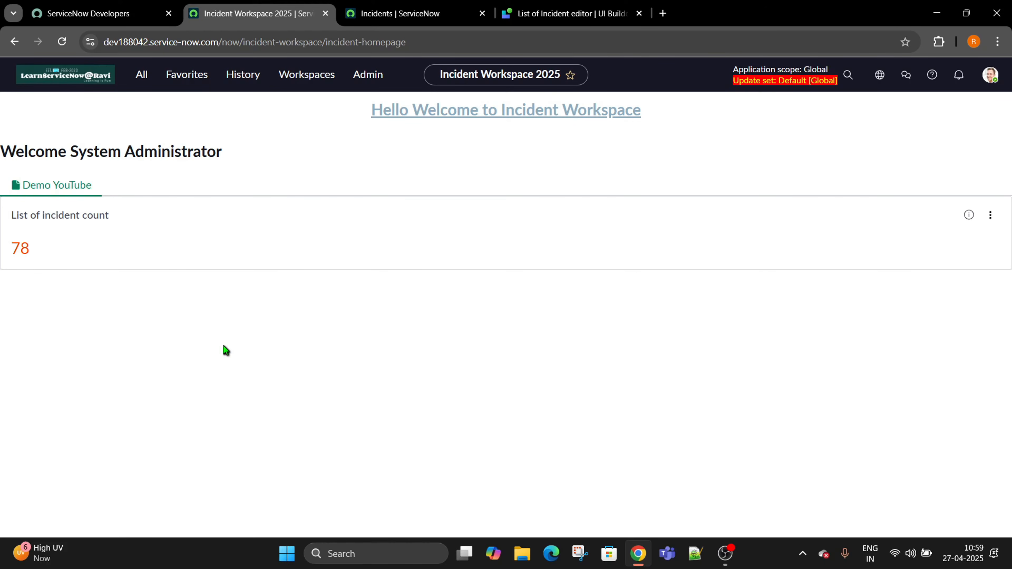
Close the Incidents list tab and open the Incident Workspace 2025 experience overview.
click(448, 3)
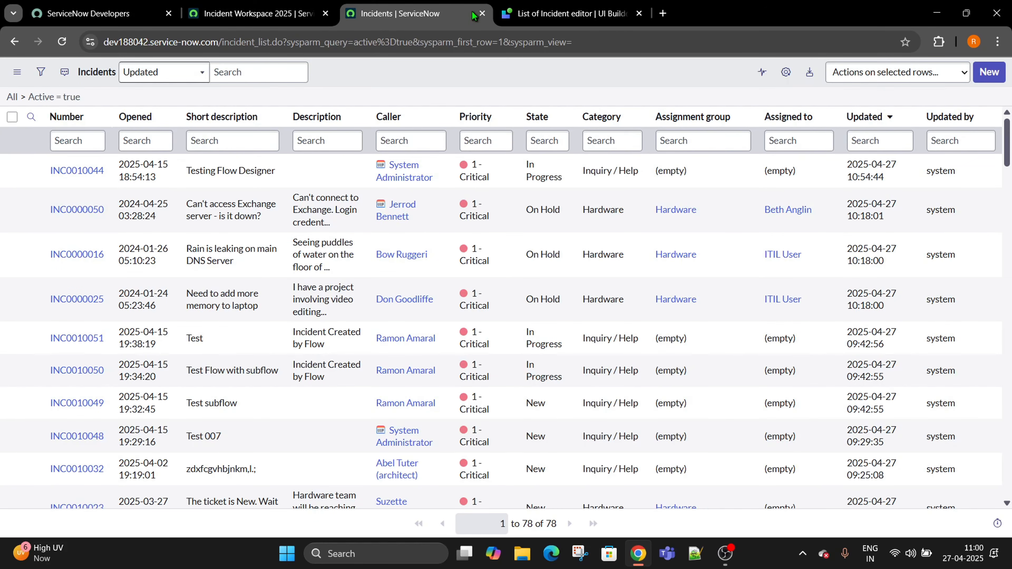
click(482, 13)
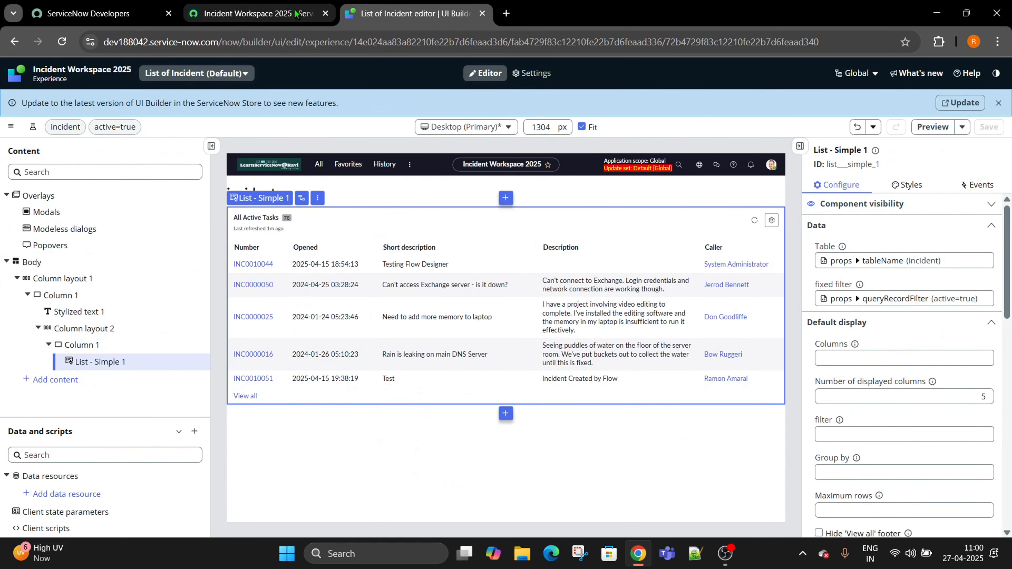
click(62, 78)
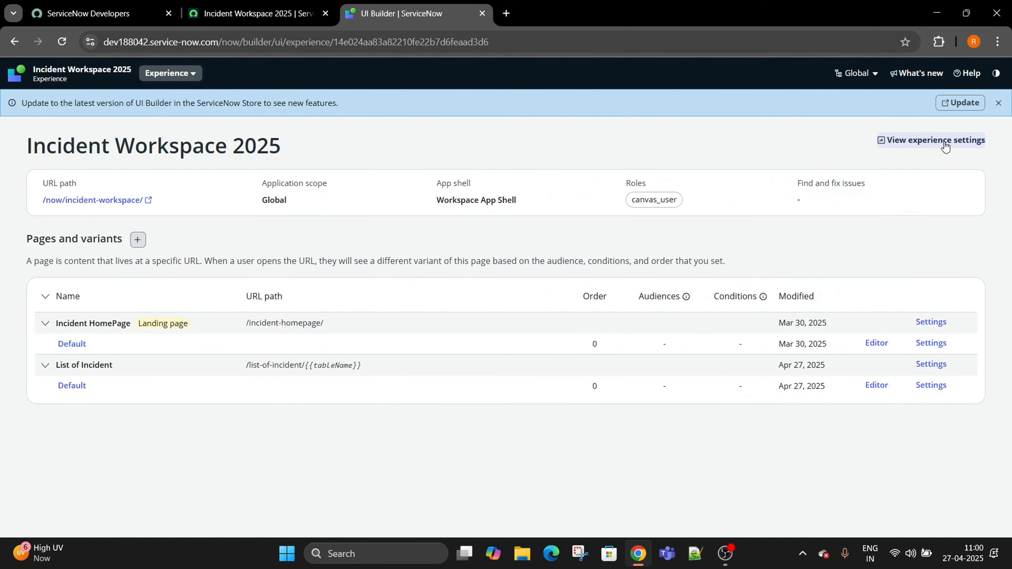
Add a side navigation entry in experience settings with URL path List of Incident.
click(942, 146)
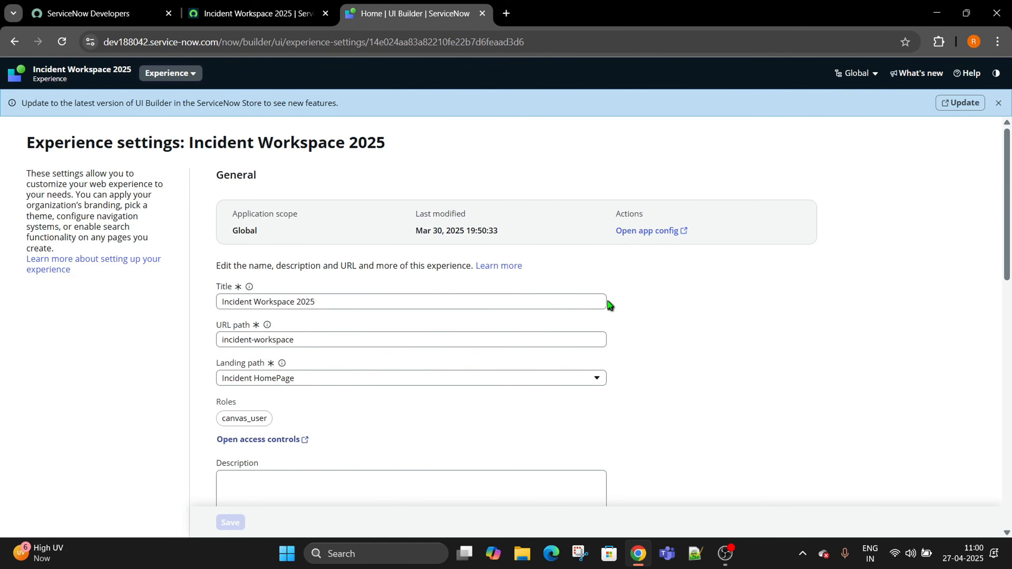
scroll(610, 305, down, 10)
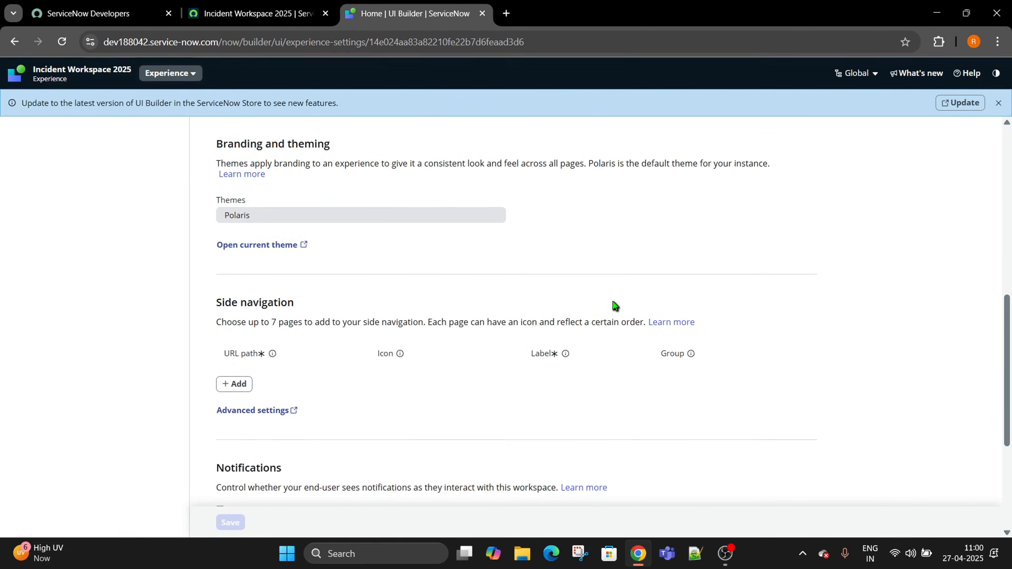
scroll(614, 305, down, 3)
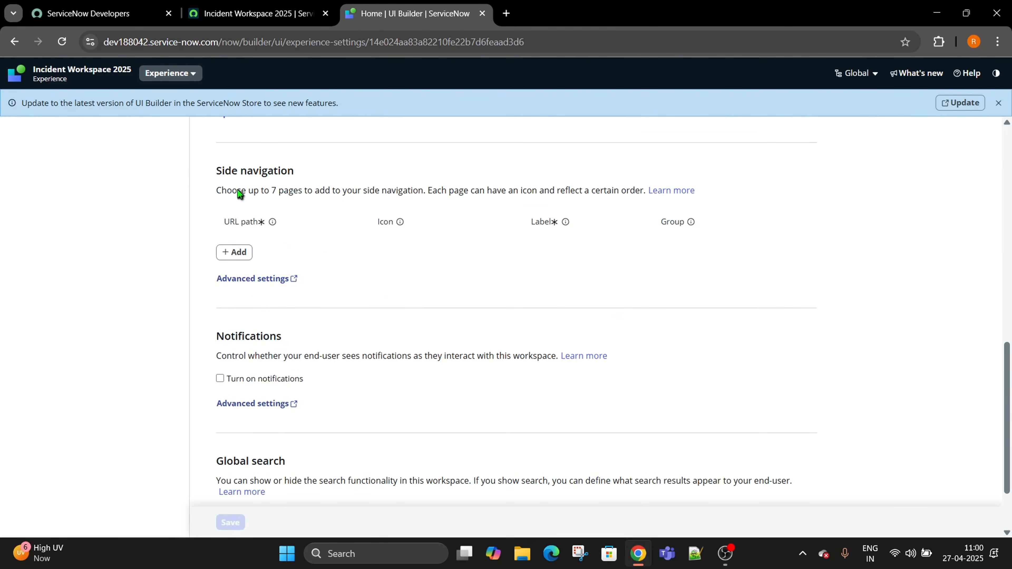
click(235, 252)
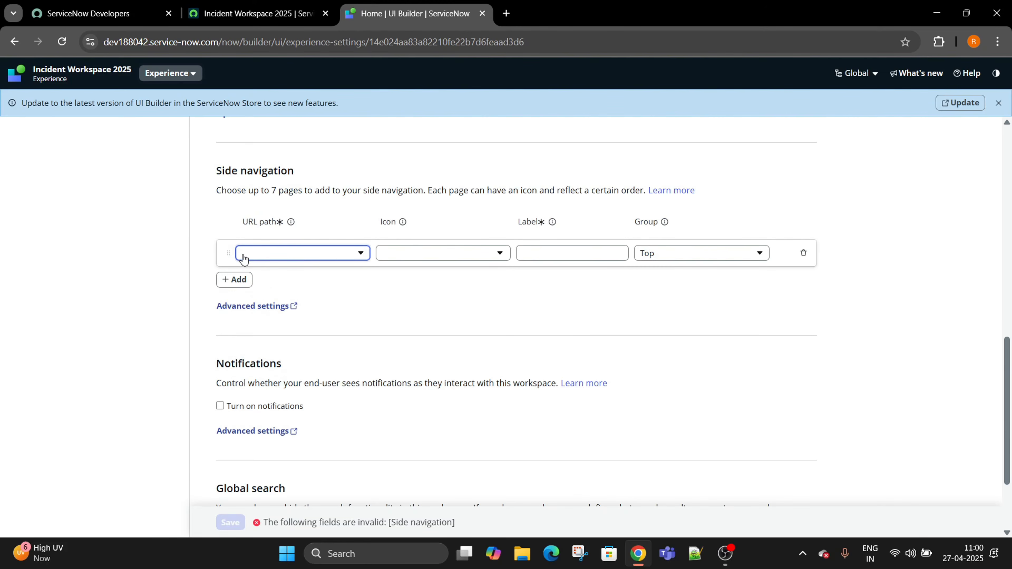
click(309, 253)
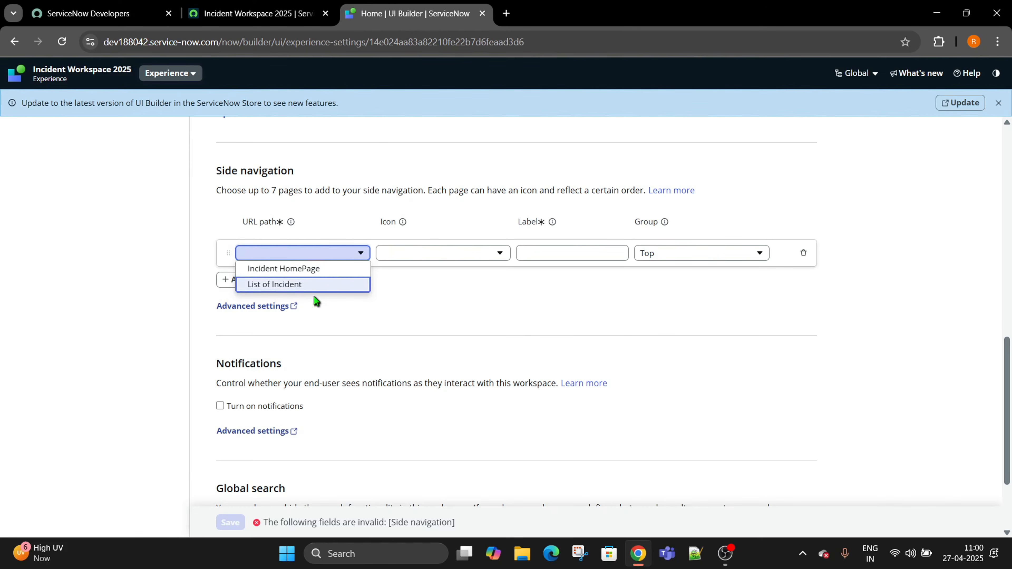
click(314, 285)
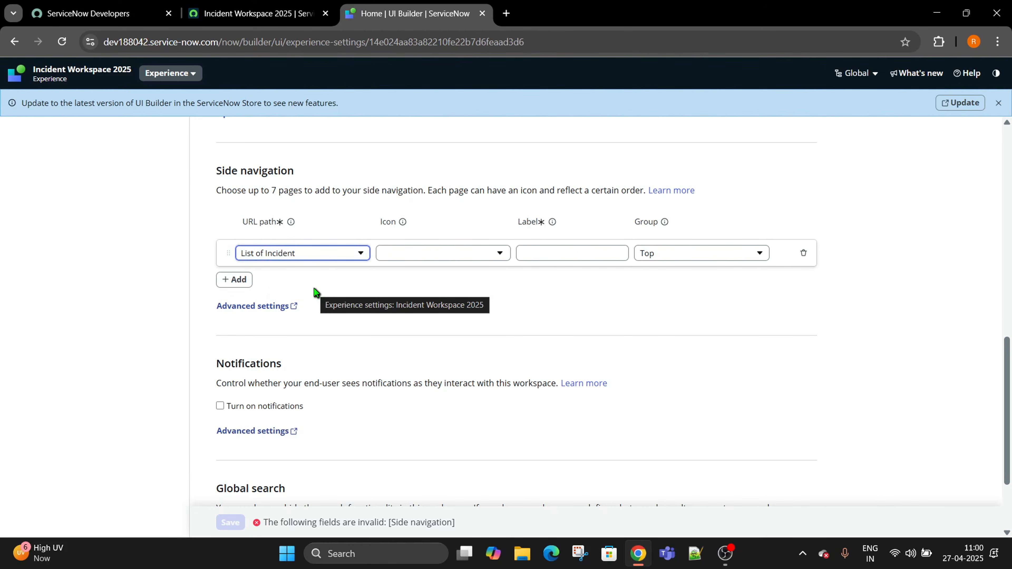
Give the entry the List Fill icon and label 'Incident List', then save the settings.
click(471, 255)
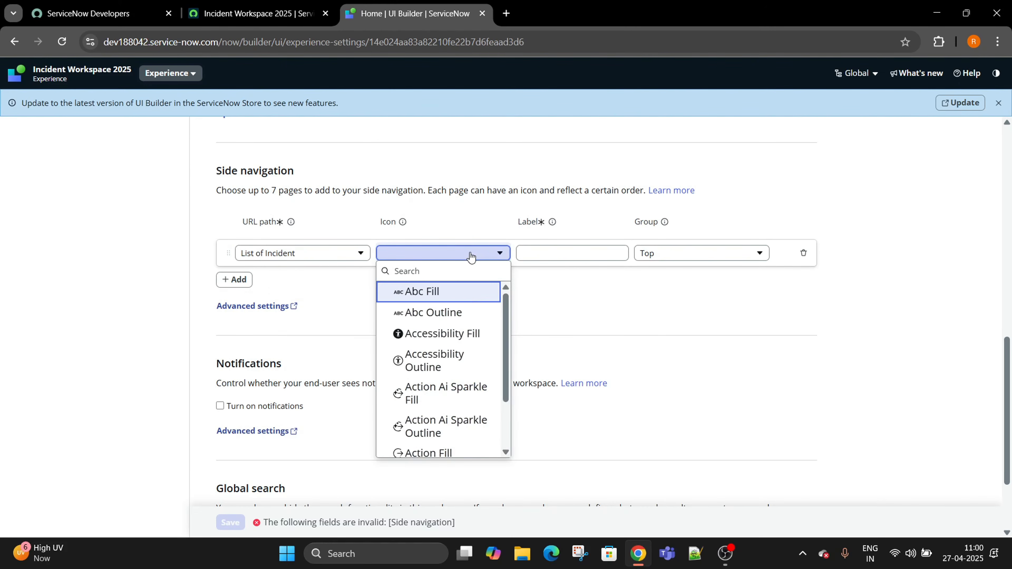
text(list)
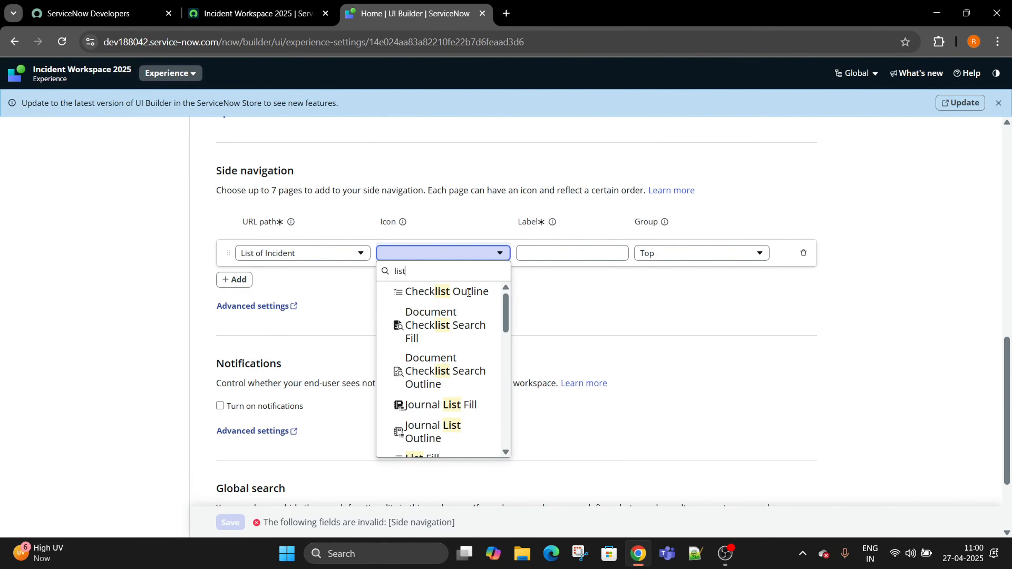
scroll(474, 346, down, 2)
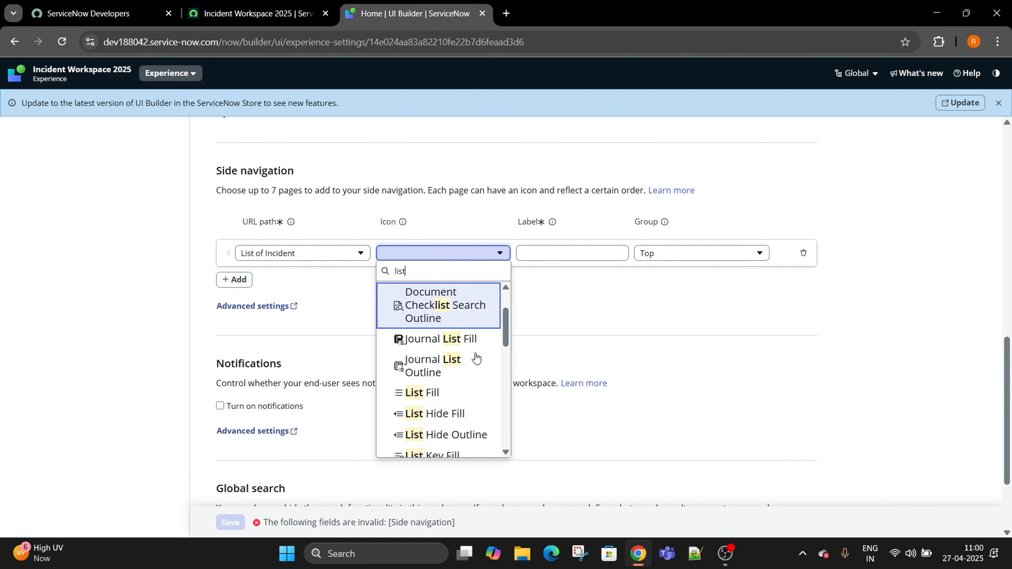
click(461, 393)
click(583, 252)
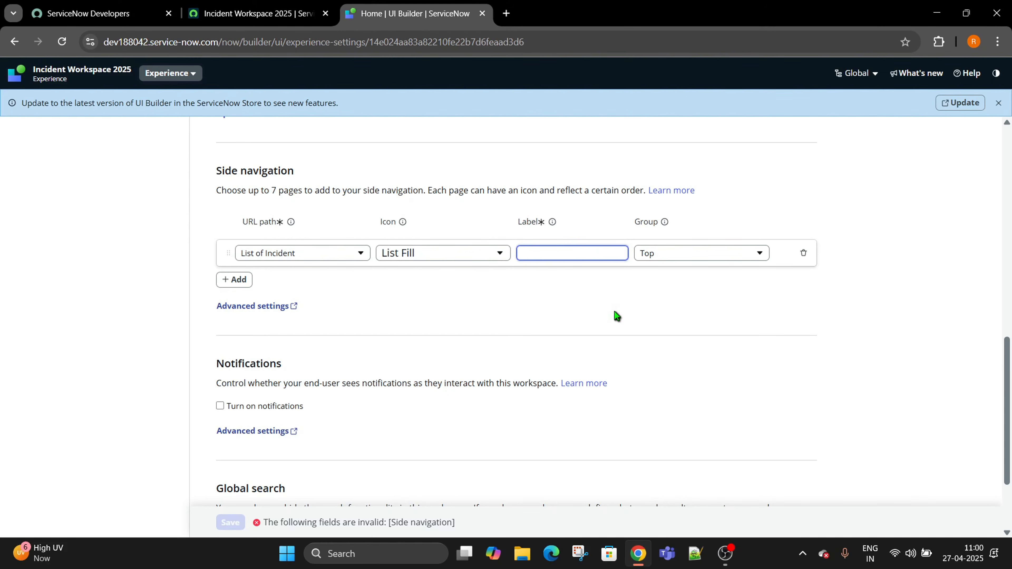
text(Incident List)
click(614, 312)
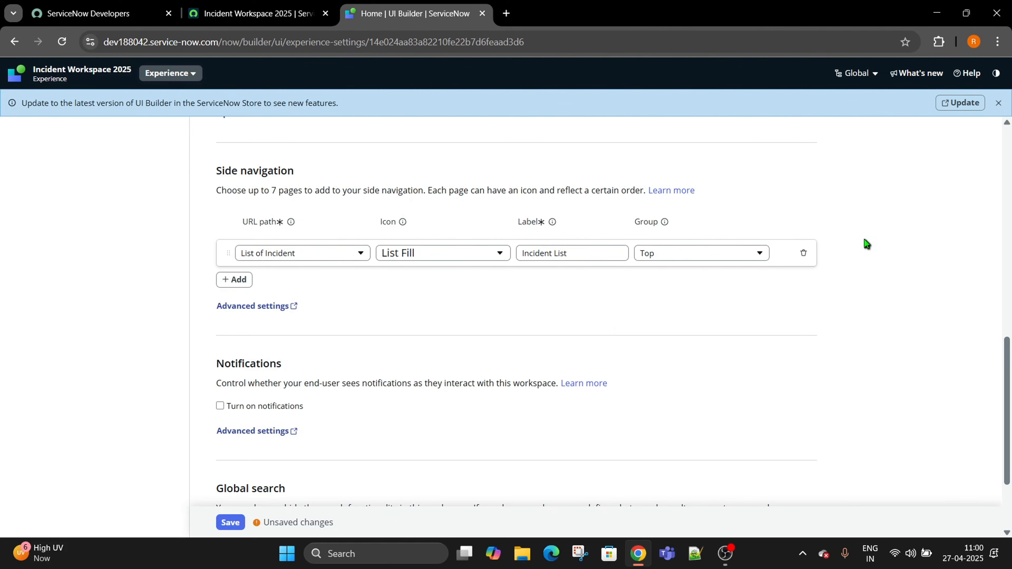
scroll(905, 222, down, 2)
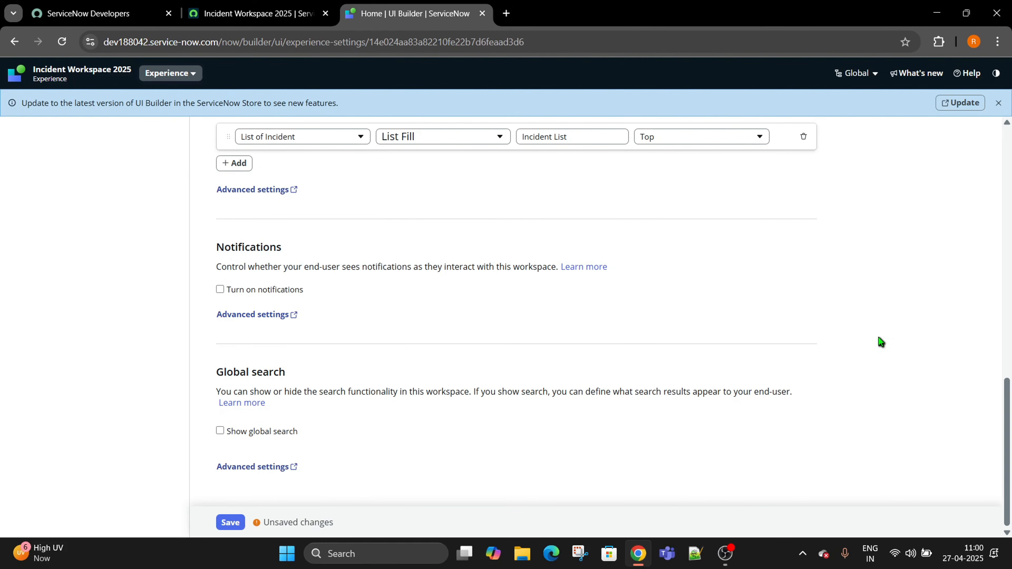
click(231, 523)
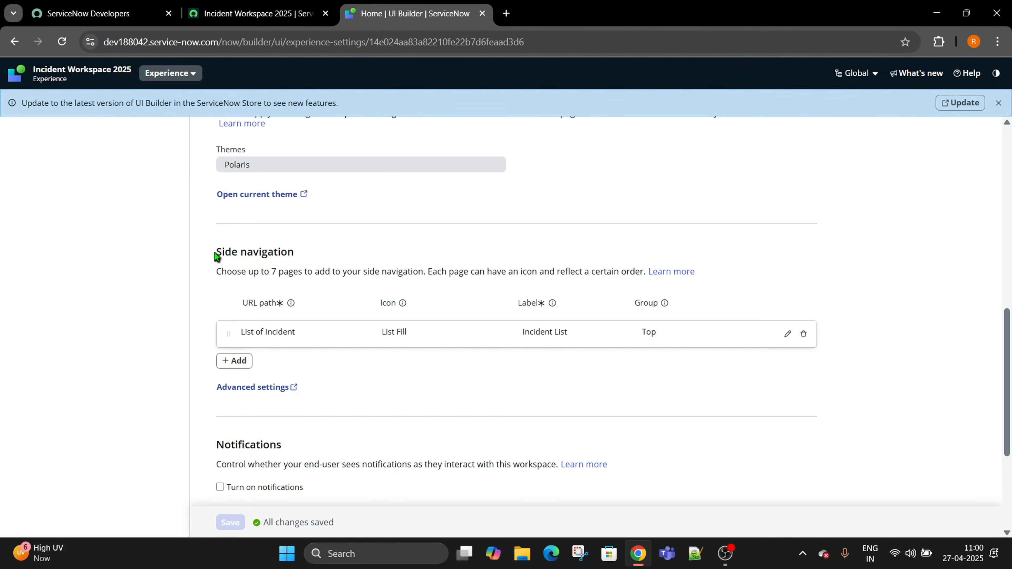
drag(215, 256, 333, 263)
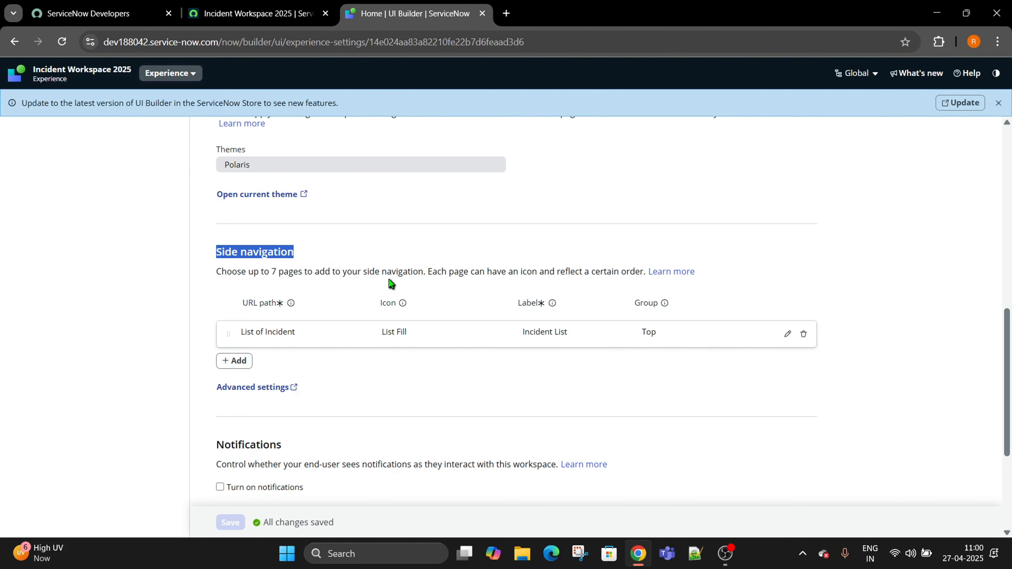
Reload the workspace and follow the Incident List side-nav link, which shows Page not found.
click(255, 13)
click(61, 42)
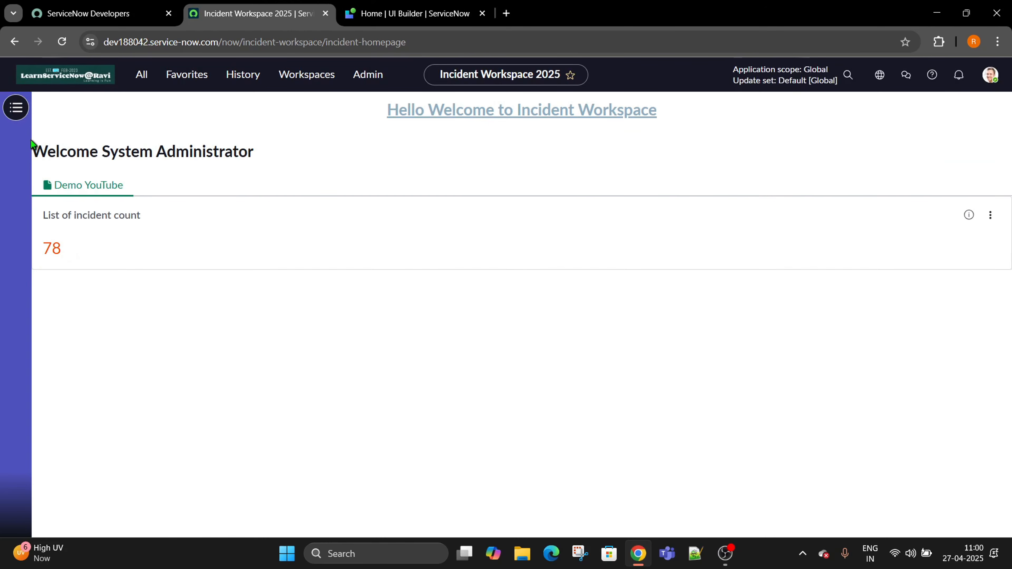
click(16, 109)
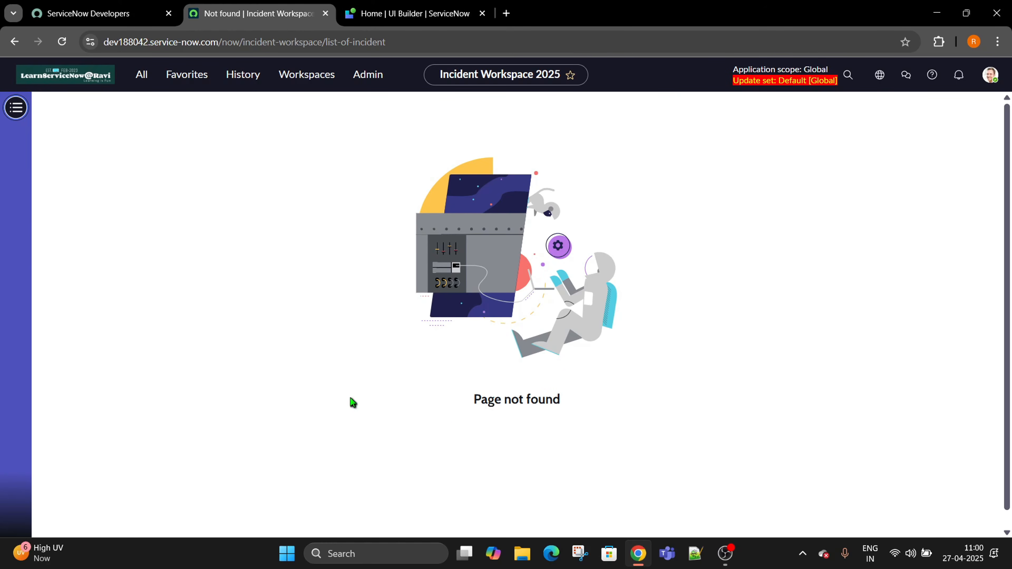
drag(450, 407, 581, 408)
click(585, 408)
Go back to UI Builder and return to the Incident Workspace 2025 experience overview.
key(ctrl+Tab)
scroll(404, 401, down, 3)
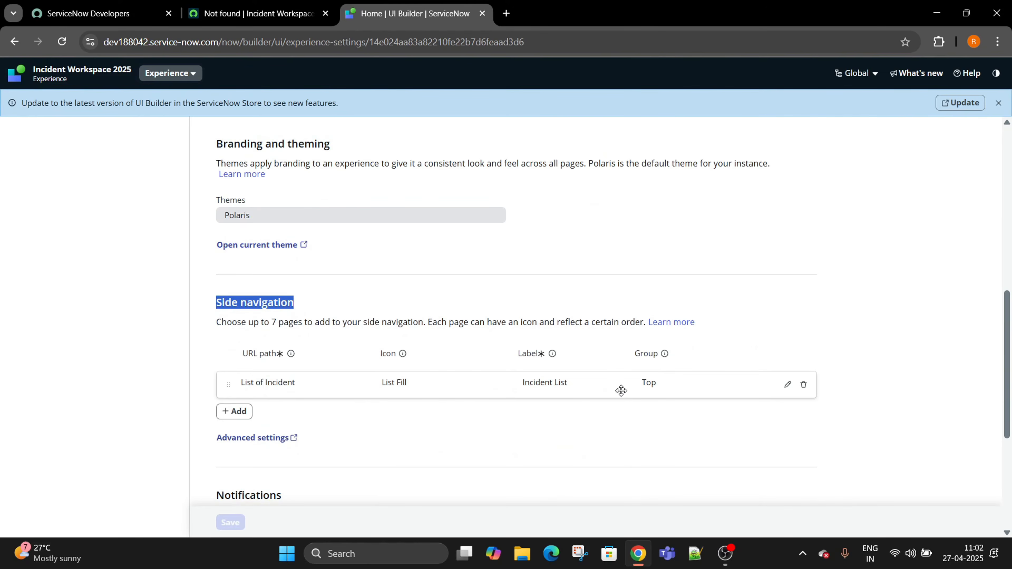
click(247, 12)
key(ctrl+Tab)
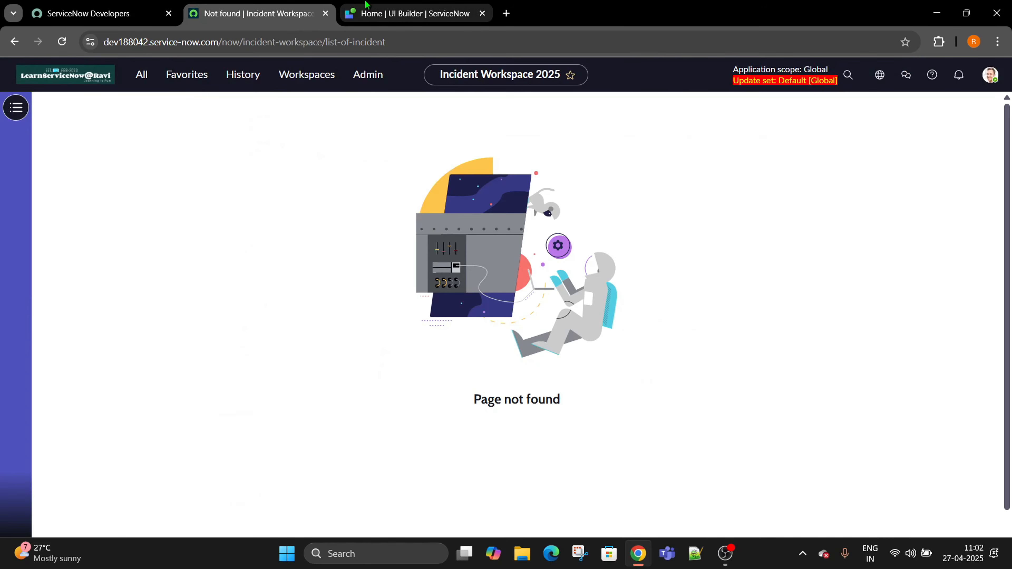
scroll(190, 367, up, 5)
key(ctrl+shift+Tab)
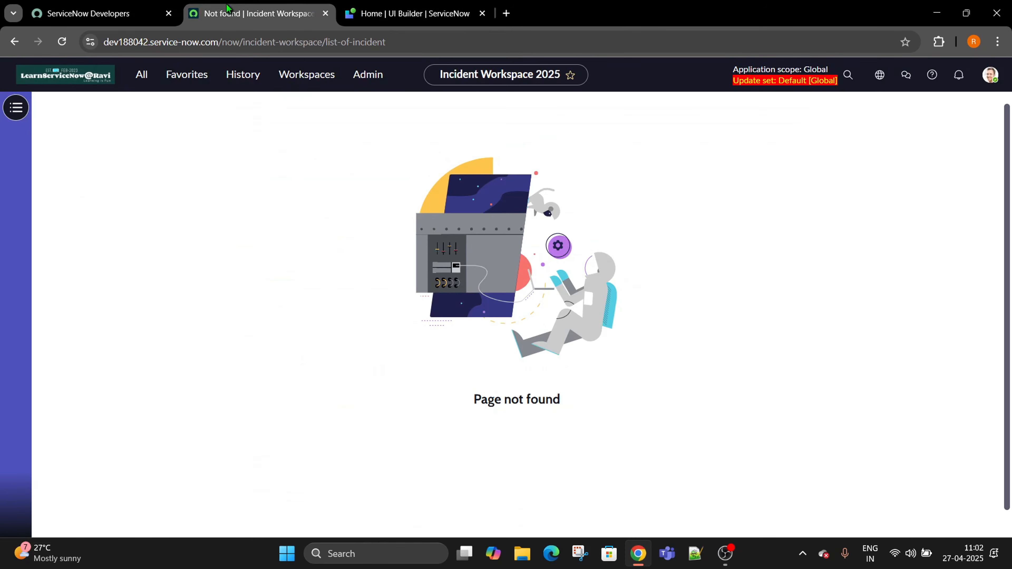
click(476, 5)
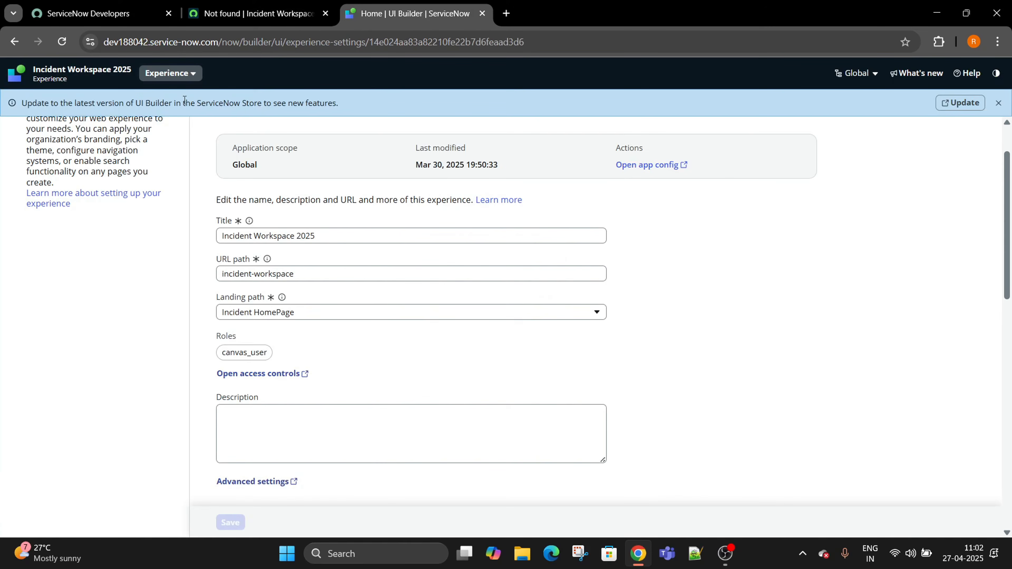
click(60, 78)
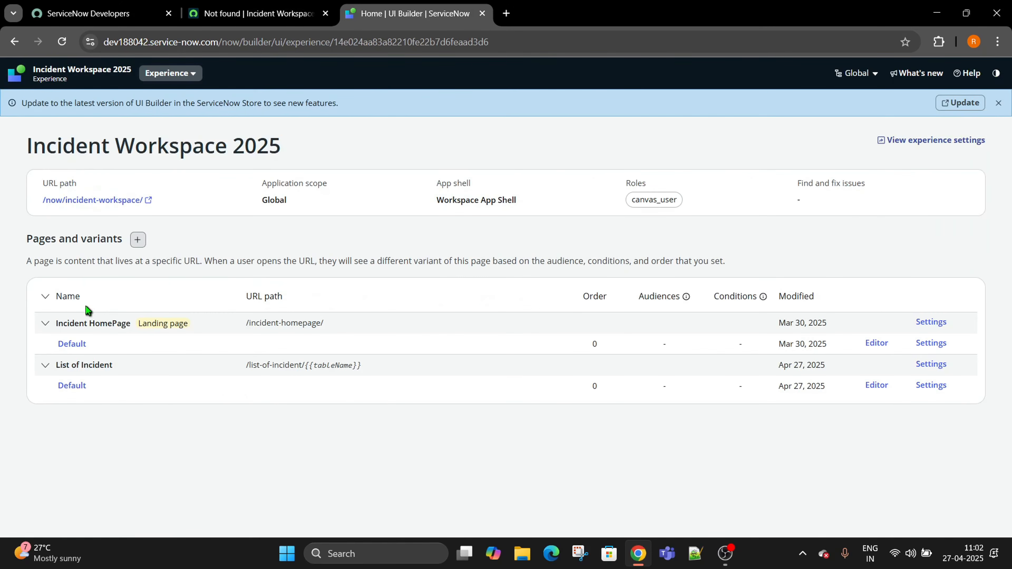
Open Incident HomePage, confirm clicking the 78 count in the workspace does nothing, then show Single score 2's events.
click(74, 345)
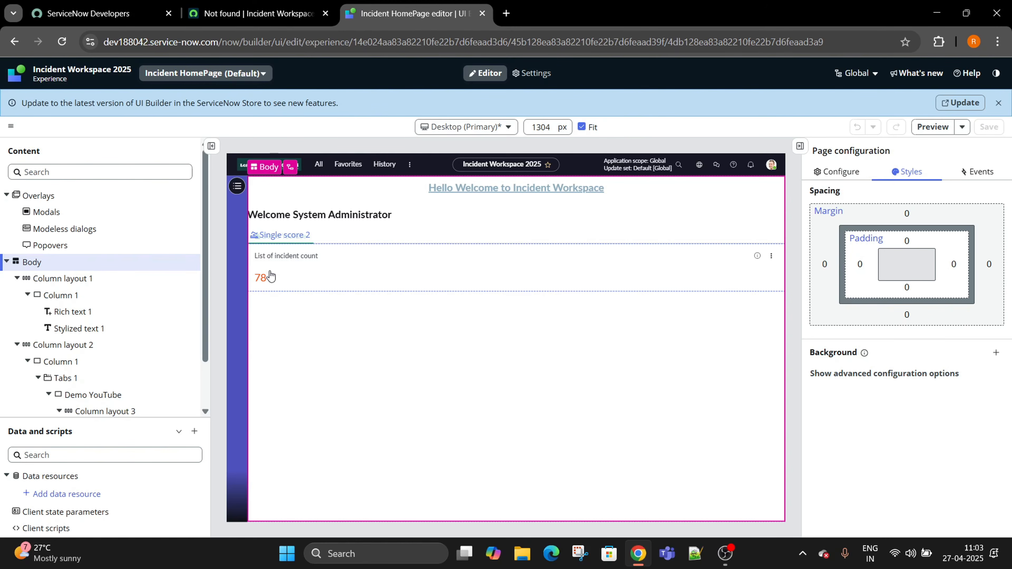
click(292, 280)
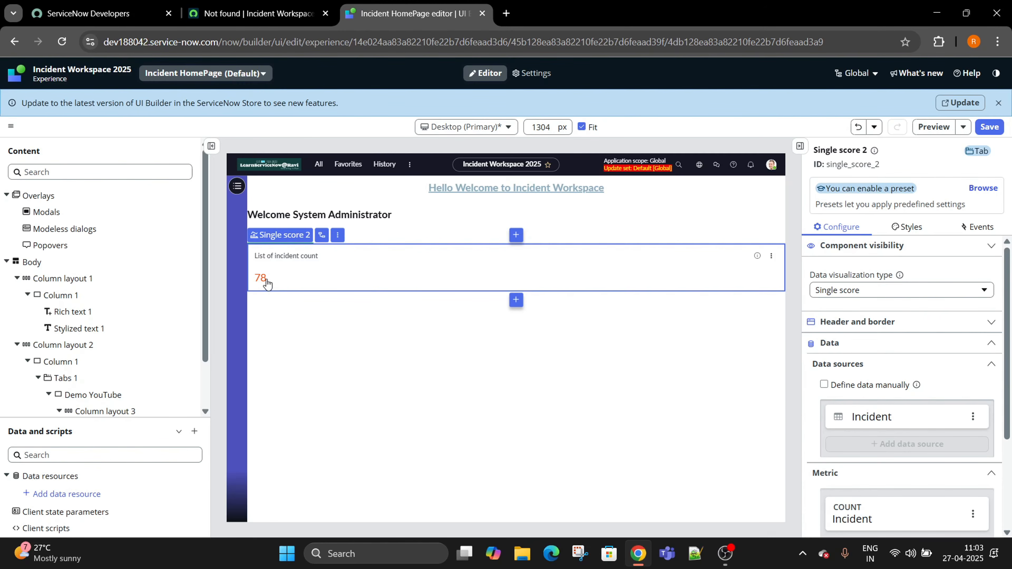
click(255, 13)
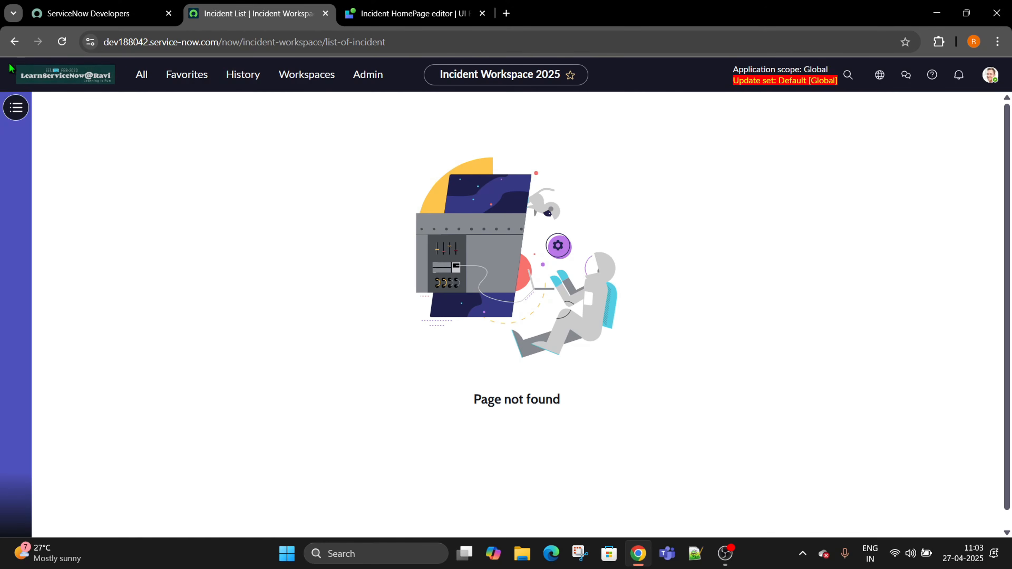
click(14, 41)
click(47, 254)
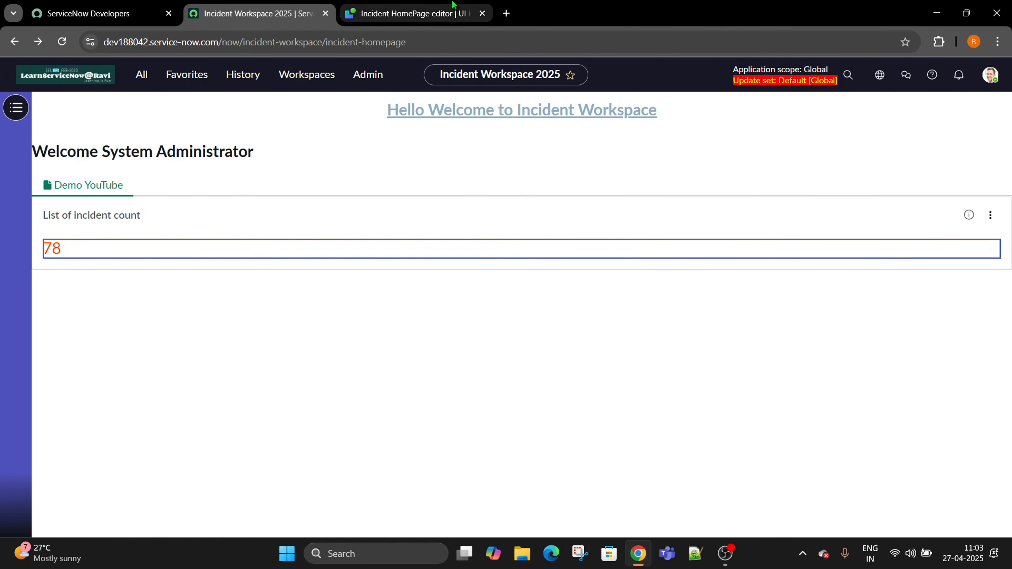
click(411, 13)
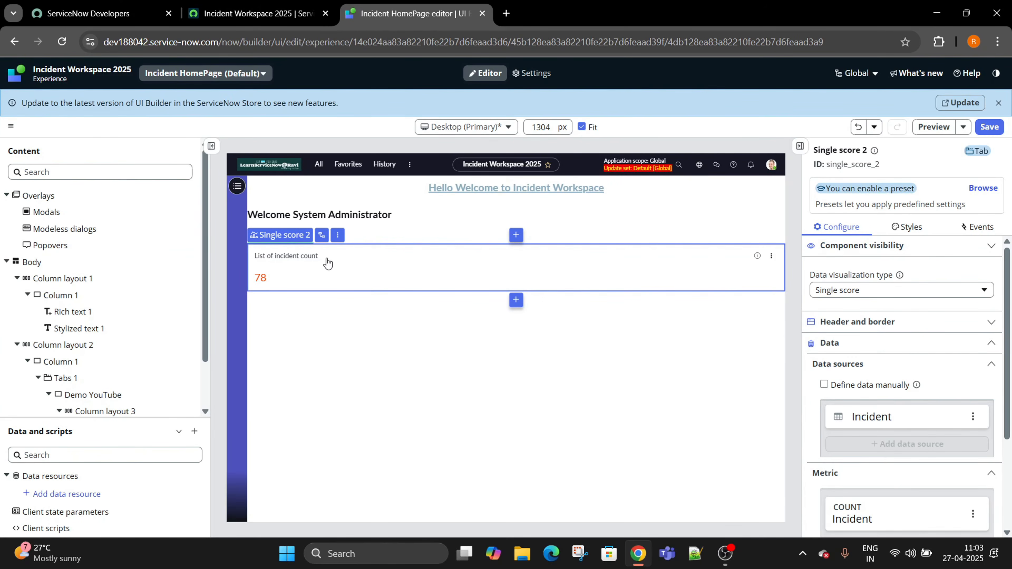
click(977, 227)
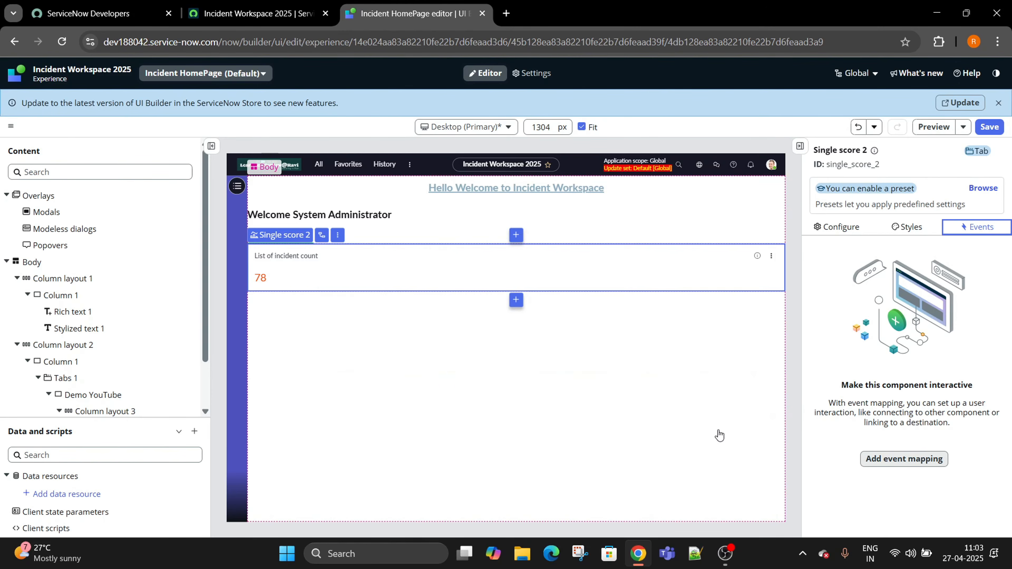
Add an event mapping for Single score 2 triggered by Visualization Clicked.
click(903, 459)
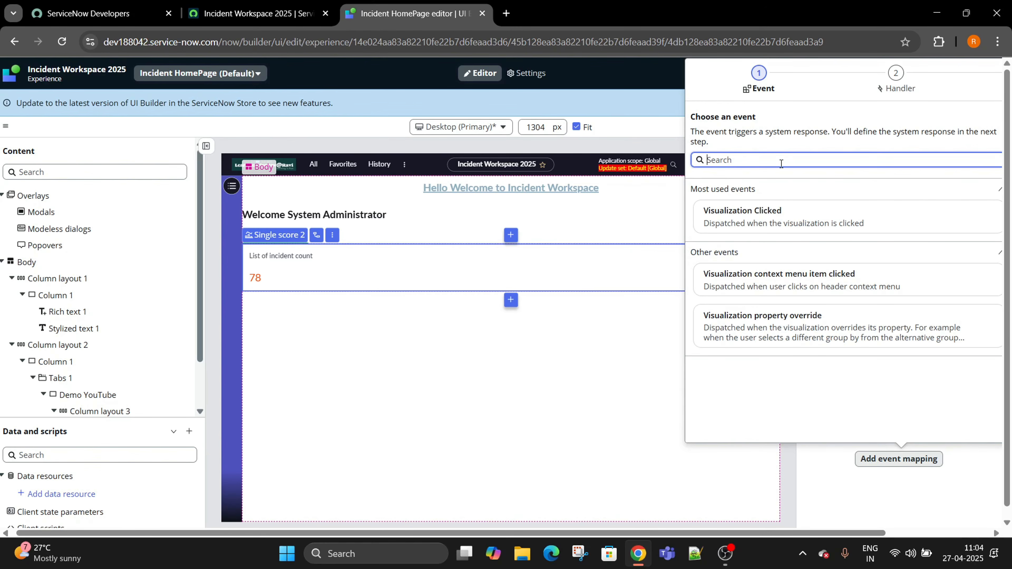
text(Link to)
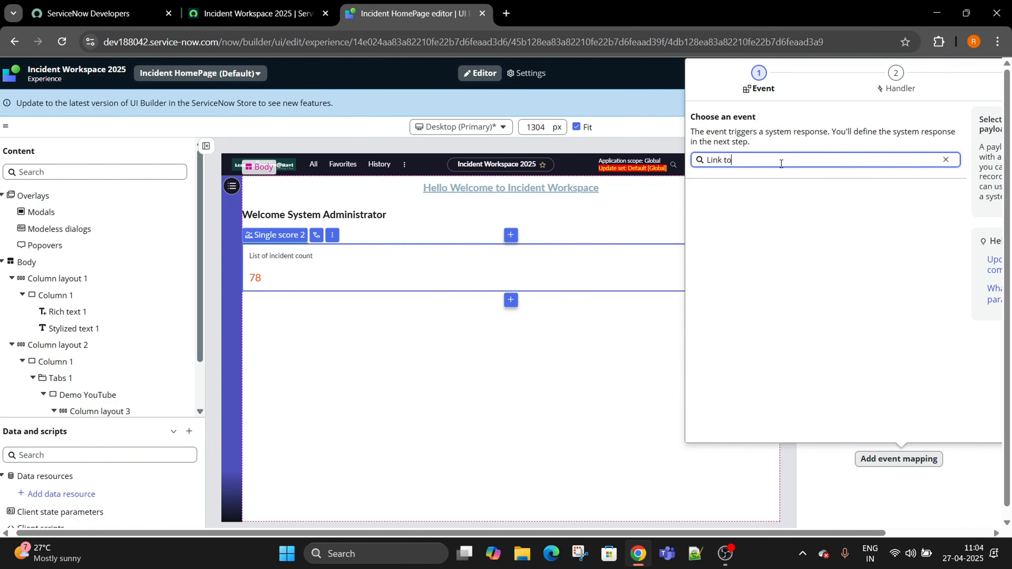
click(624, 367)
click(517, 266)
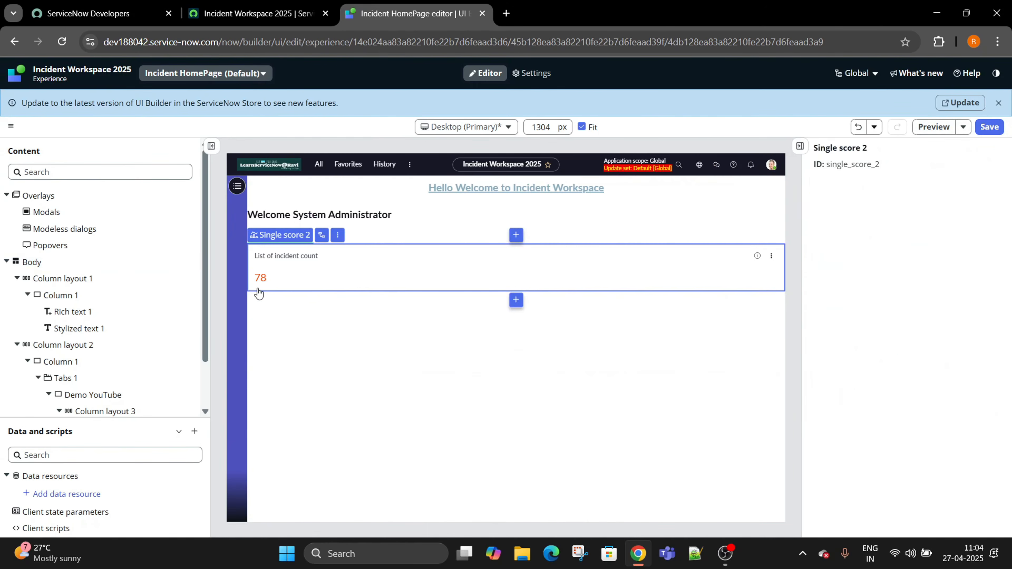
click(897, 459)
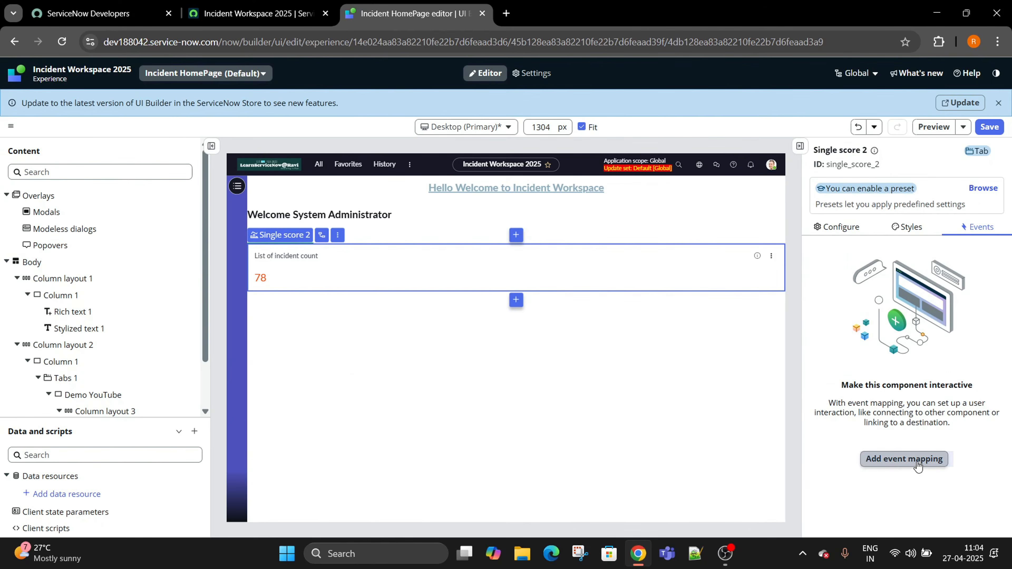
click(802, 228)
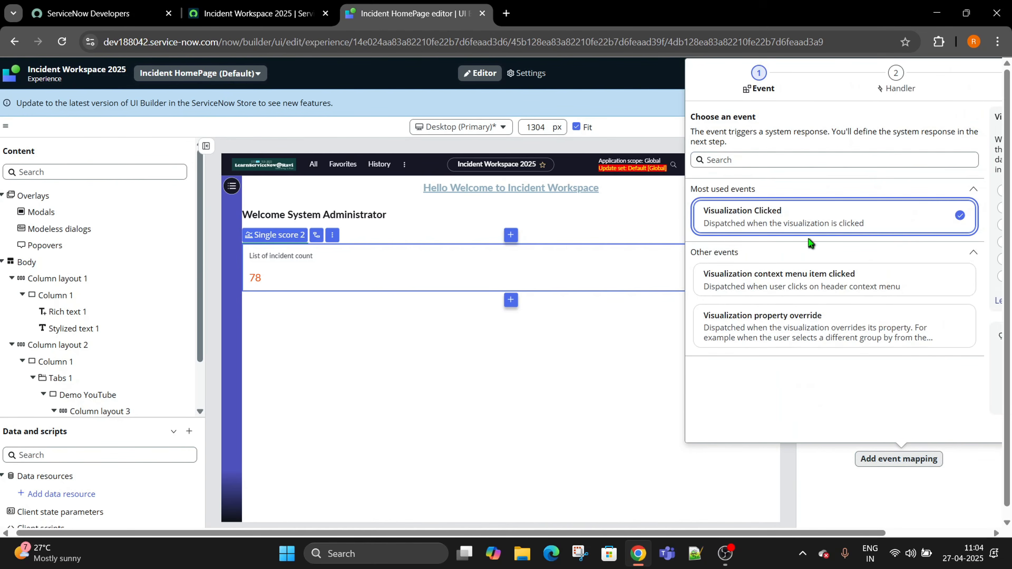
Reload the UI Builder editor page in the browser.
click(940, 416)
drag(842, 63, 17, 40)
click(70, 41)
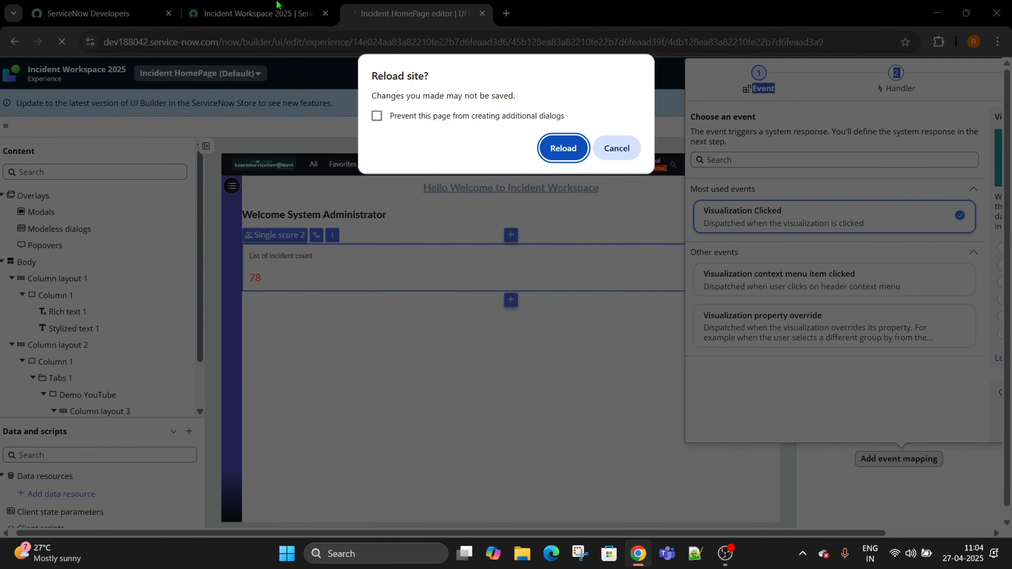
Reload the UI Builder editor, discarding unsaved changes, and set Chrome's page zoom to 90%.
click(559, 149)
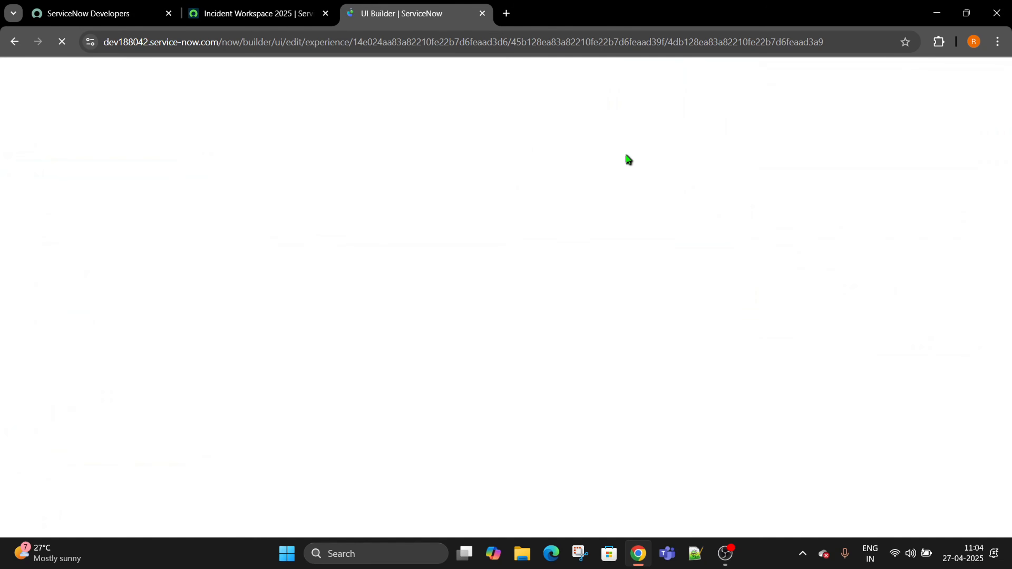
click(997, 42)
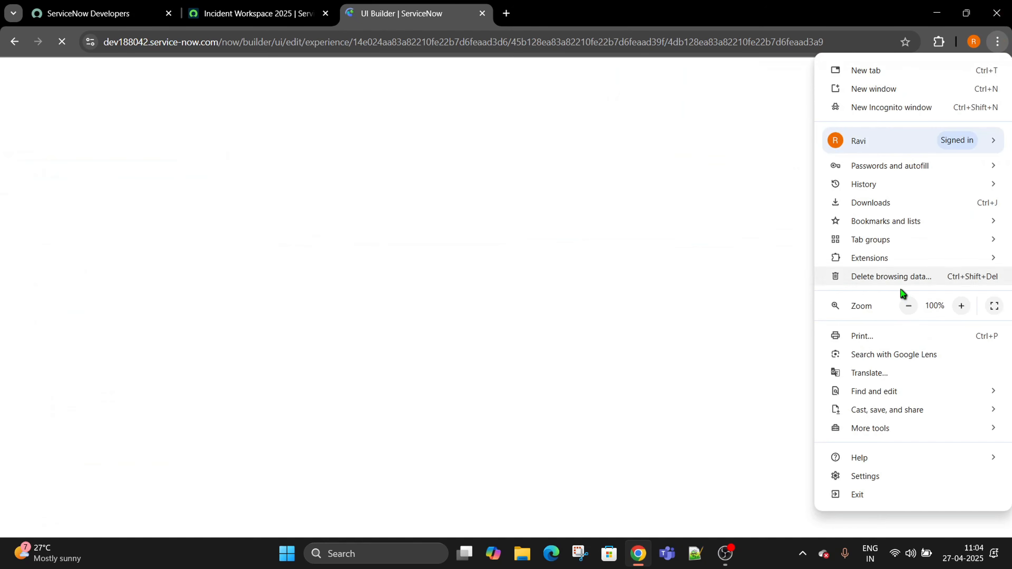
click(909, 305)
click(686, 278)
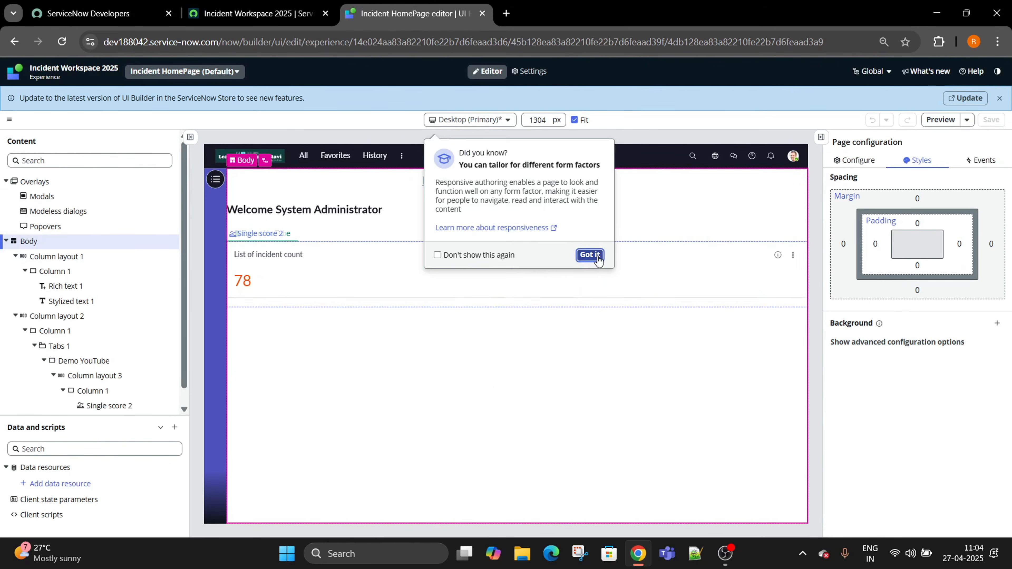
Add a Visualization Clicked event mapping to the Single score 2 widget and continue to handlers.
click(273, 270)
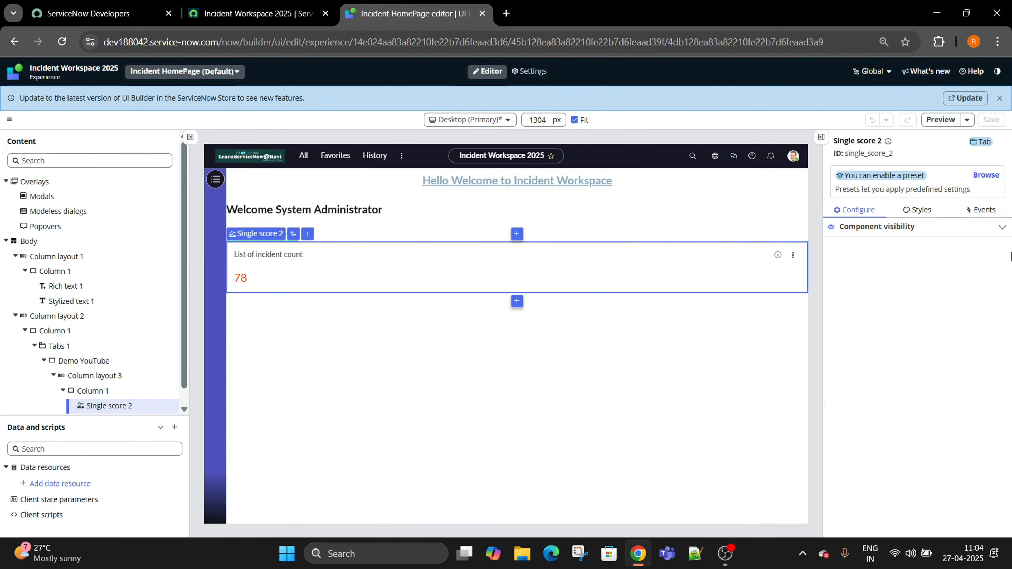
click(991, 212)
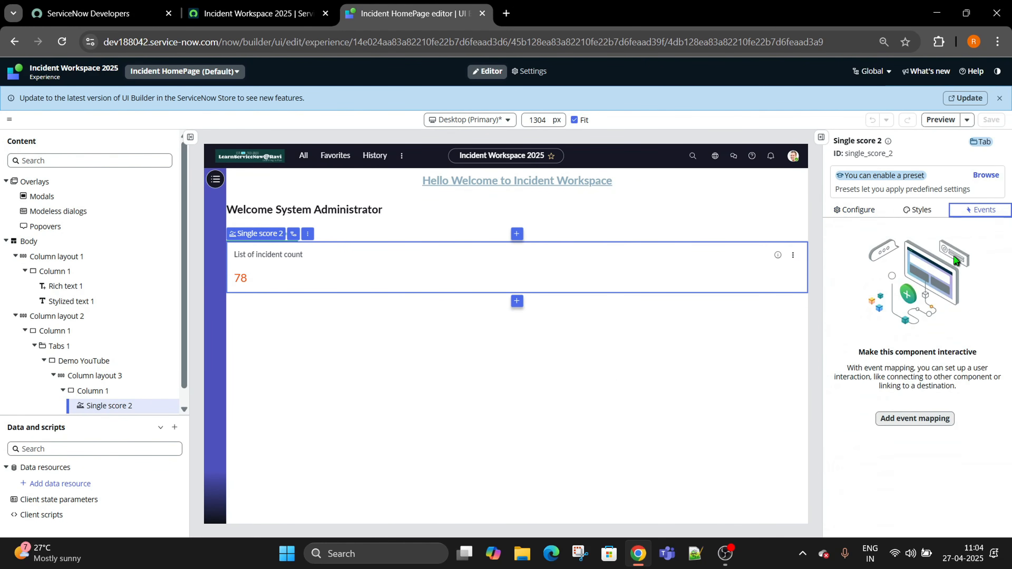
click(908, 424)
click(590, 438)
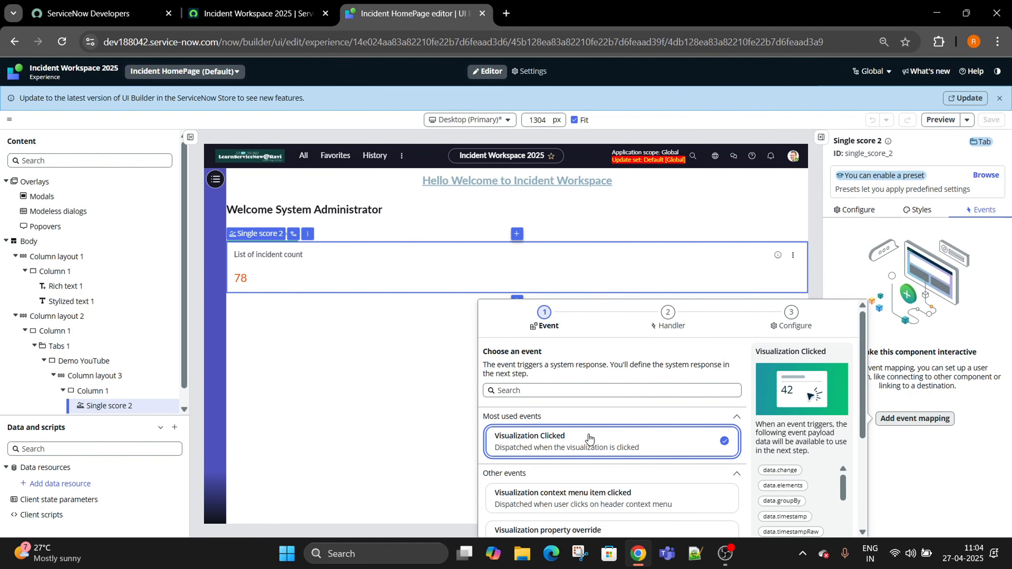
scroll(629, 425, down, 5)
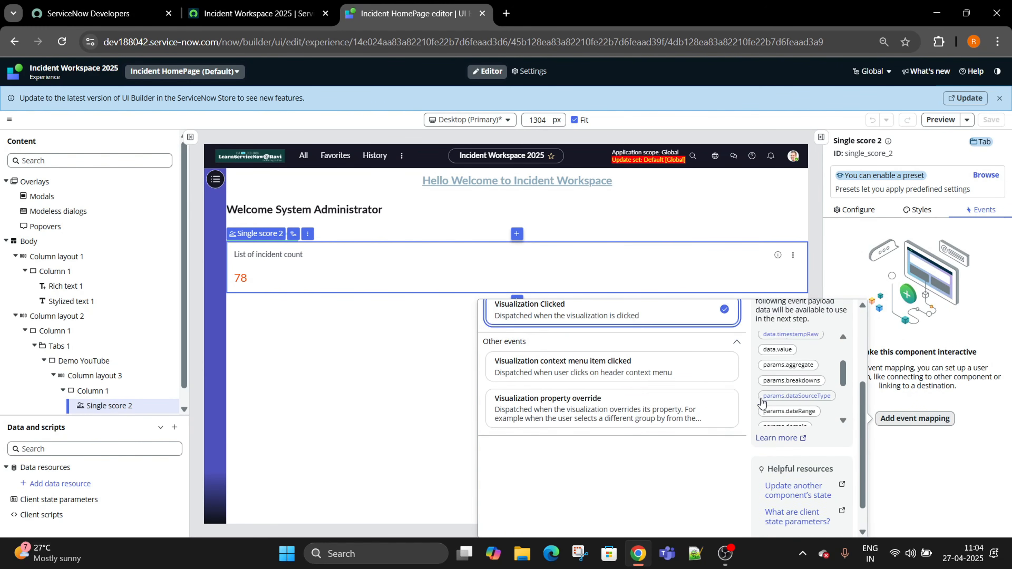
click(834, 525)
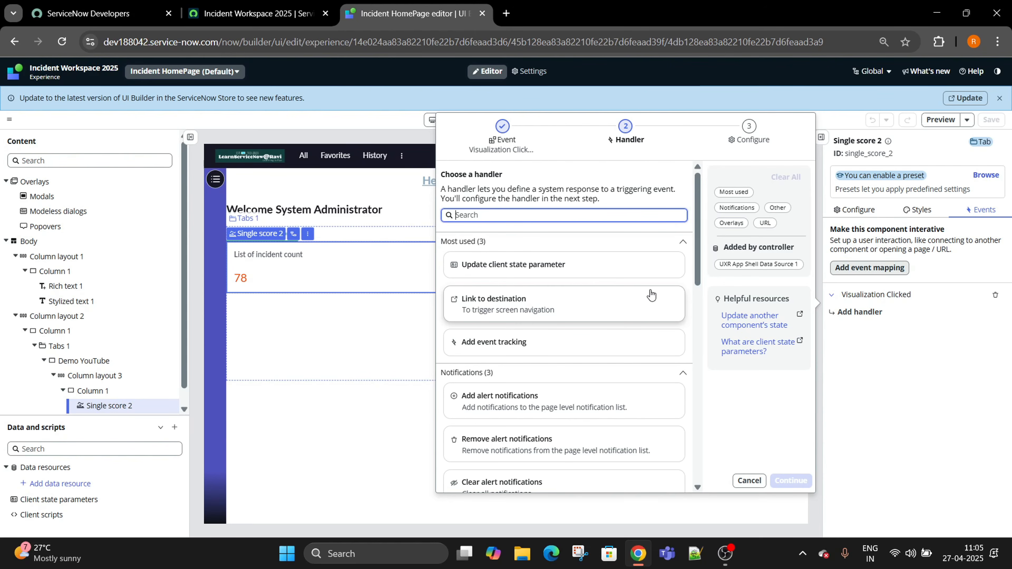
Try Link to destination with External URL and current-experience pages, then cancel without adding a handler.
click(611, 315)
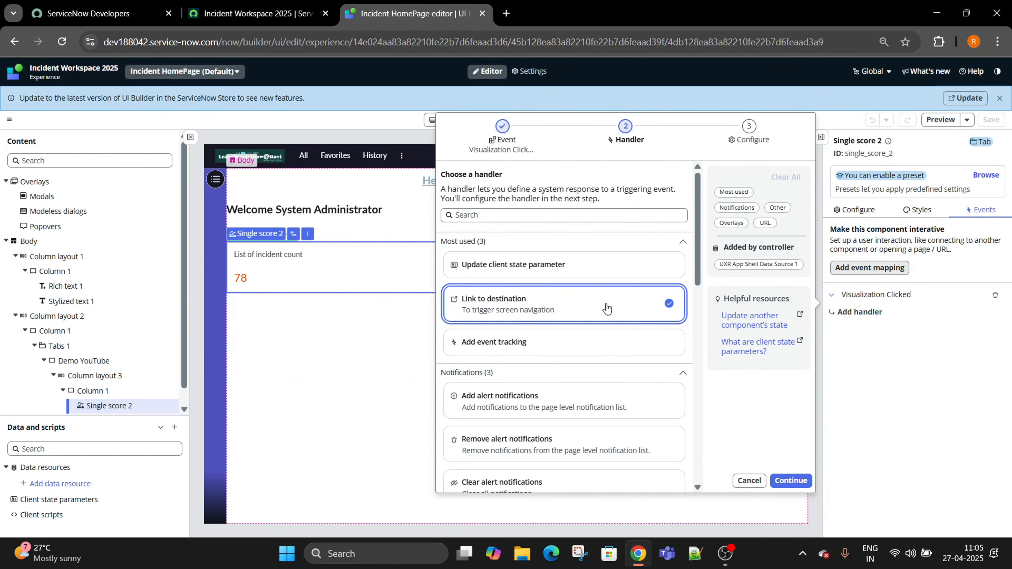
click(790, 480)
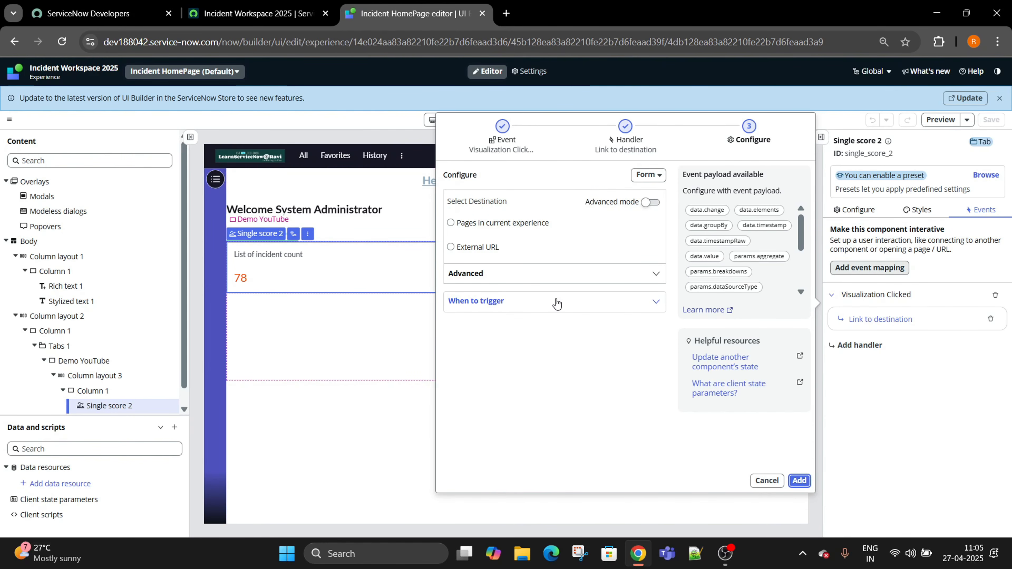
click(452, 246)
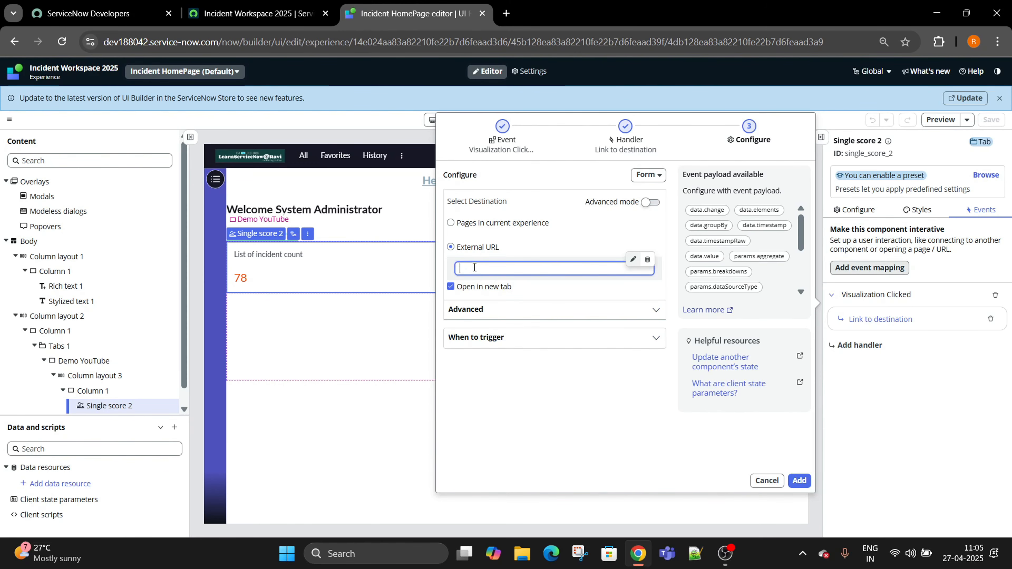
click(451, 222)
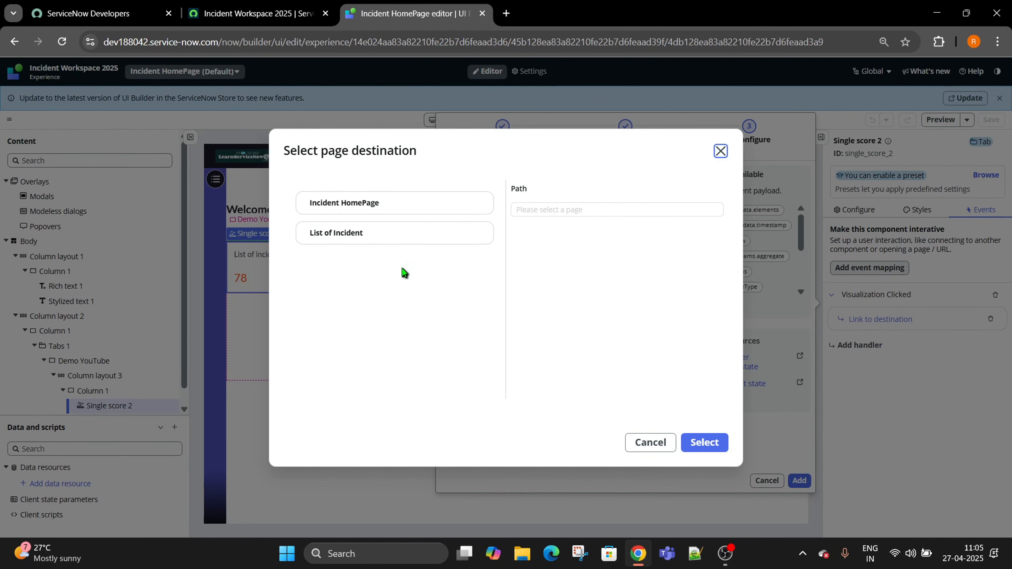
click(662, 443)
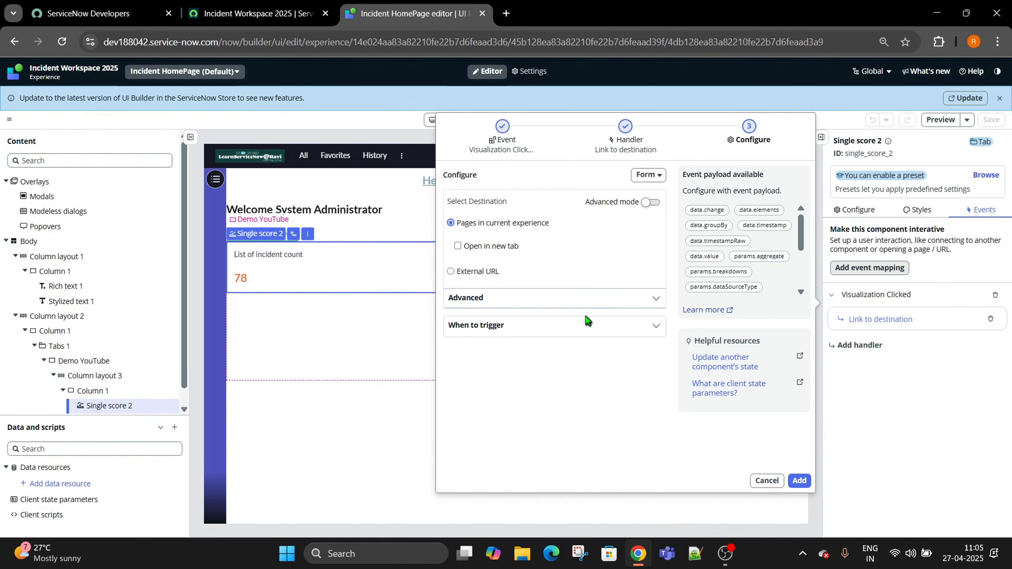
click(767, 481)
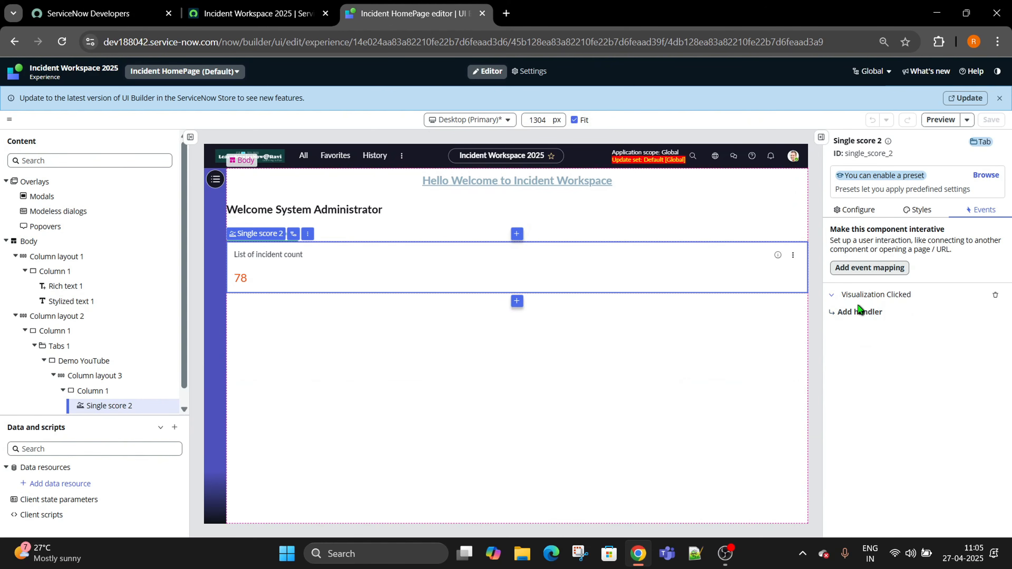
Add a Link to destination handler to Visualization Clicked, targeting pages in the current experience.
click(849, 321)
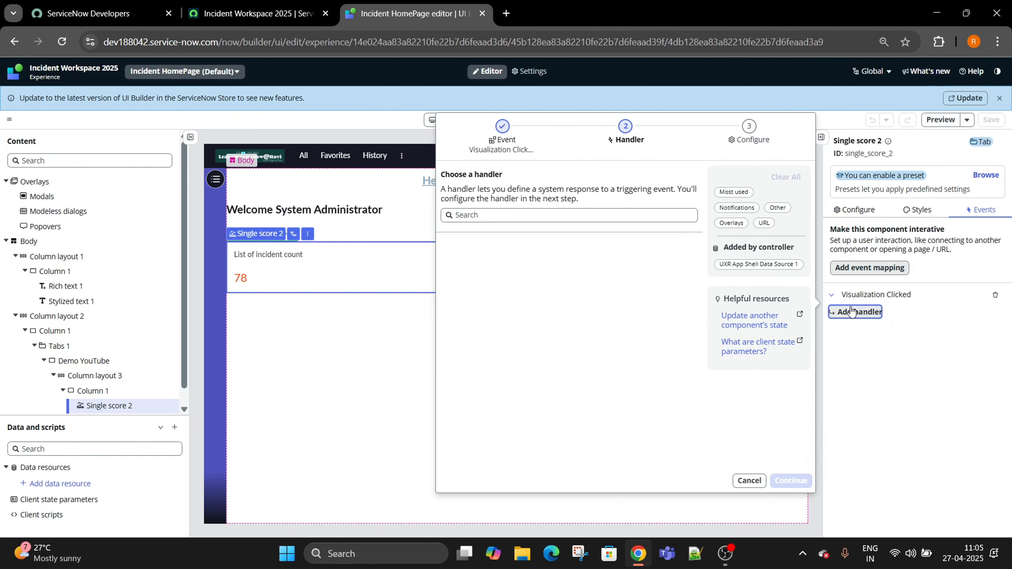
click(514, 313)
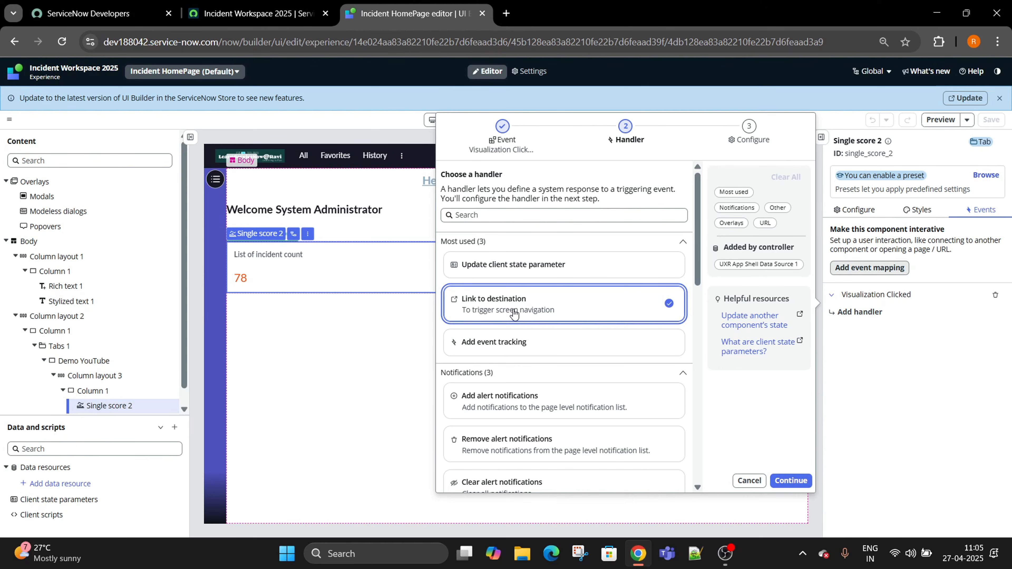
click(791, 480)
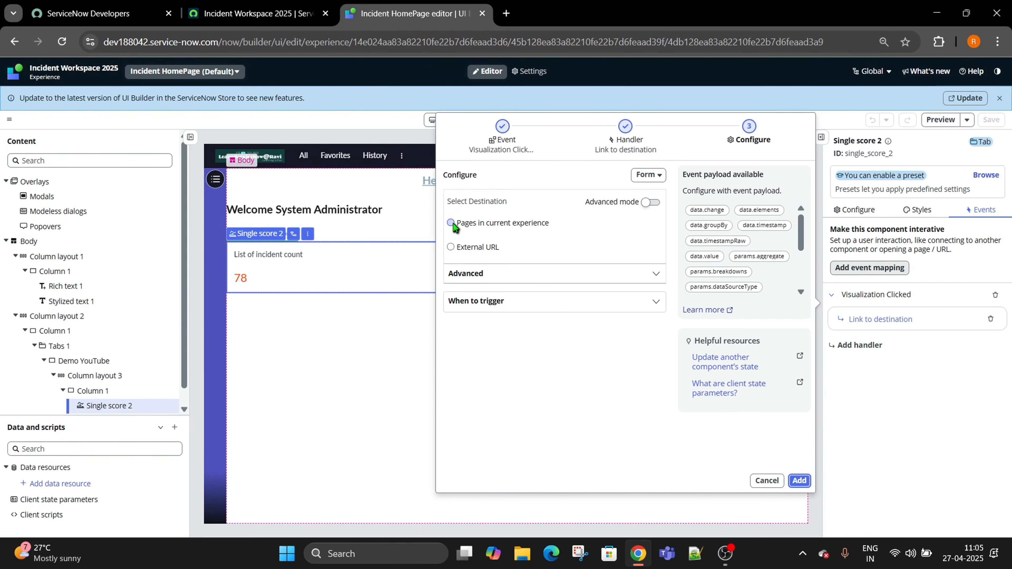
click(451, 223)
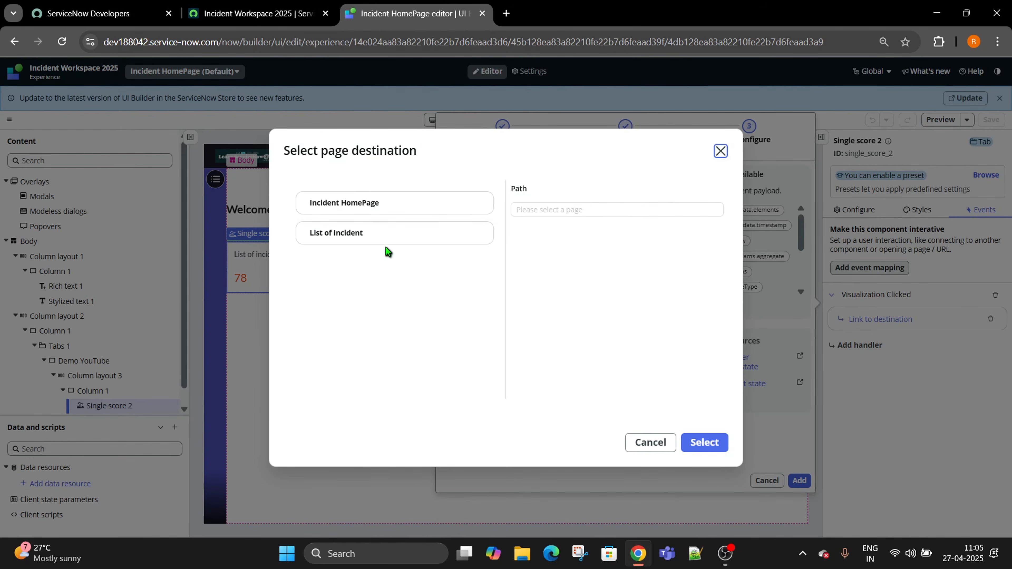
Choose List of Incident as the destination and bind its tableName to params › table.
click(389, 233)
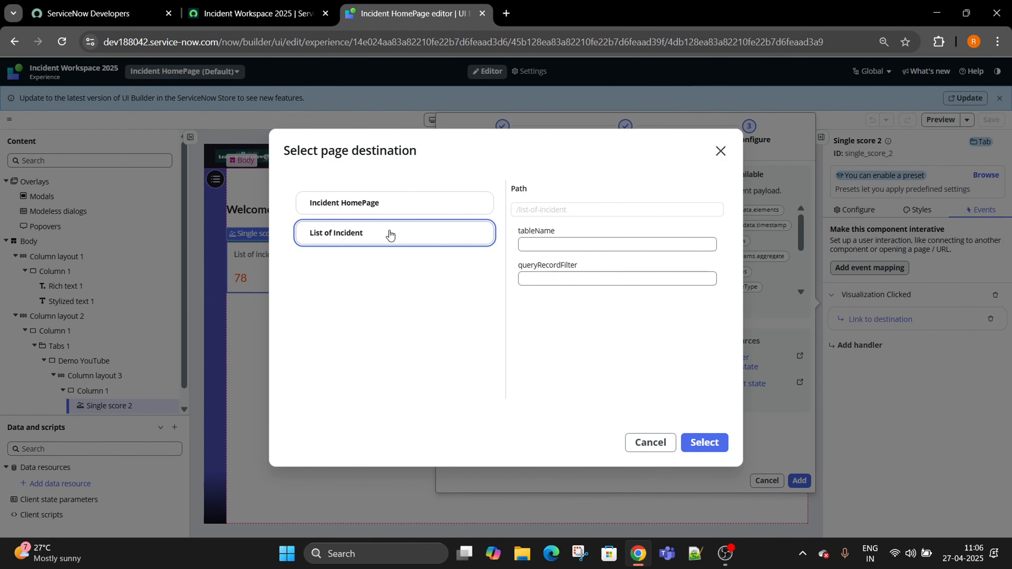
click(585, 245)
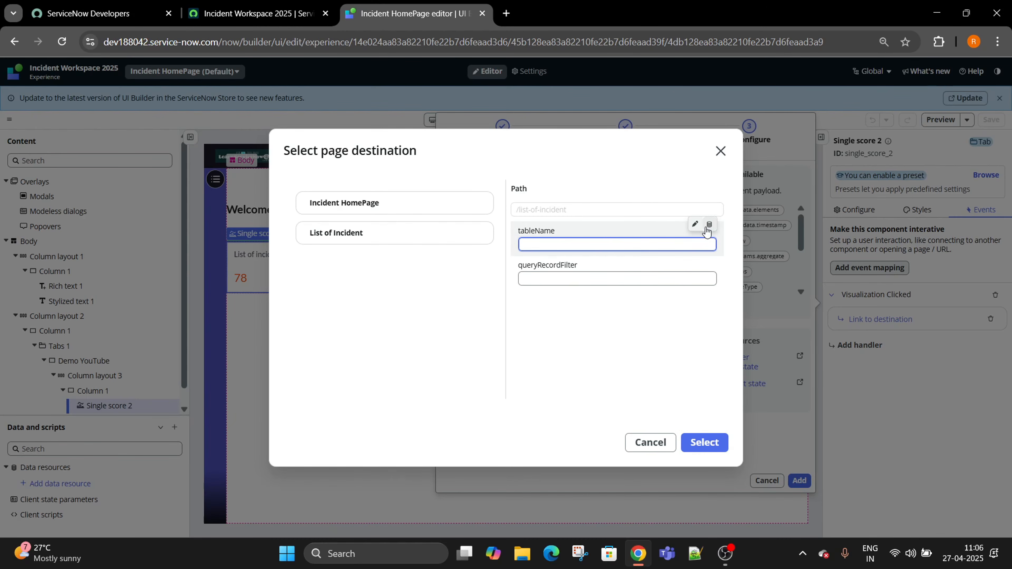
click(696, 224)
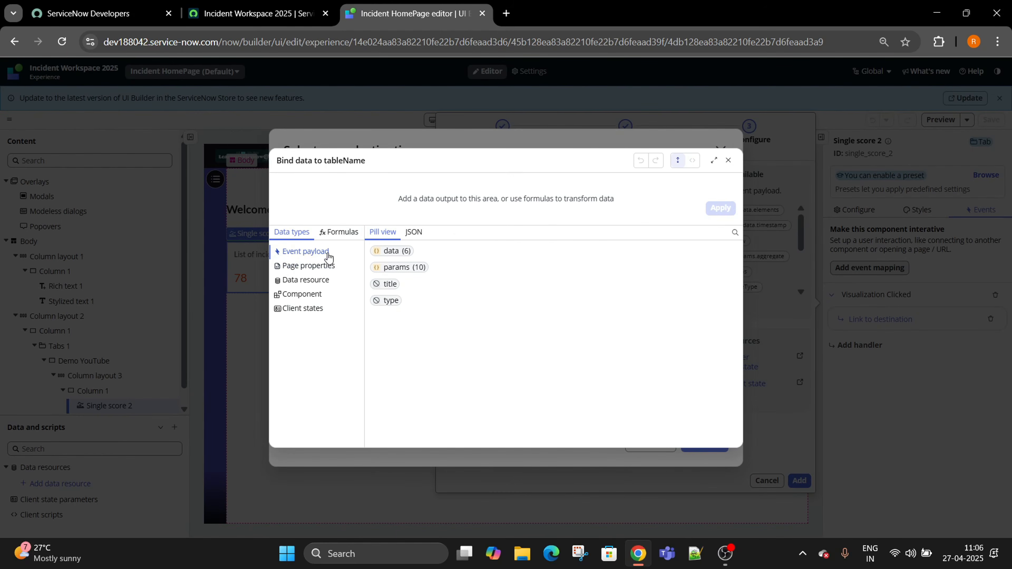
click(401, 267)
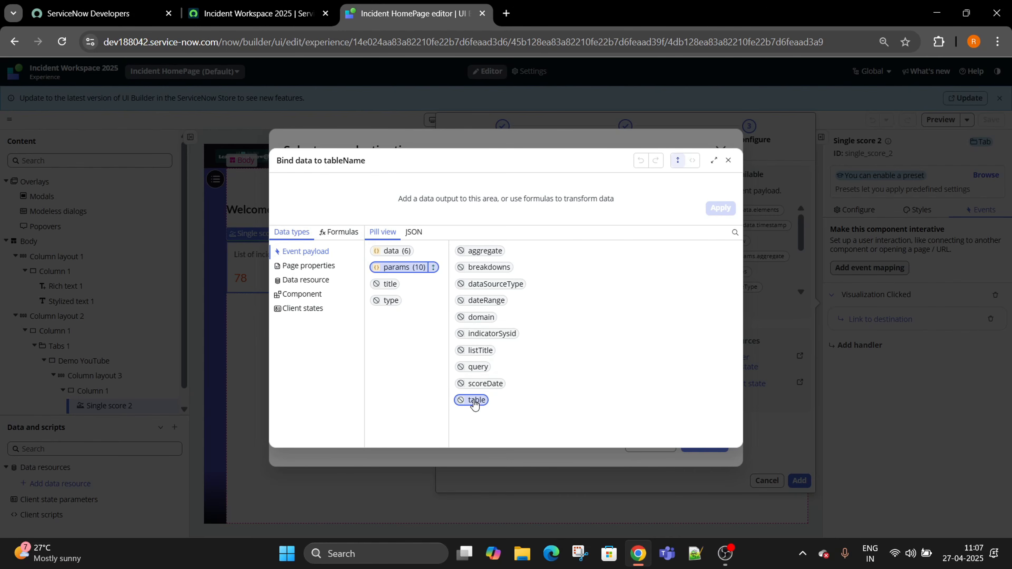
click(474, 401)
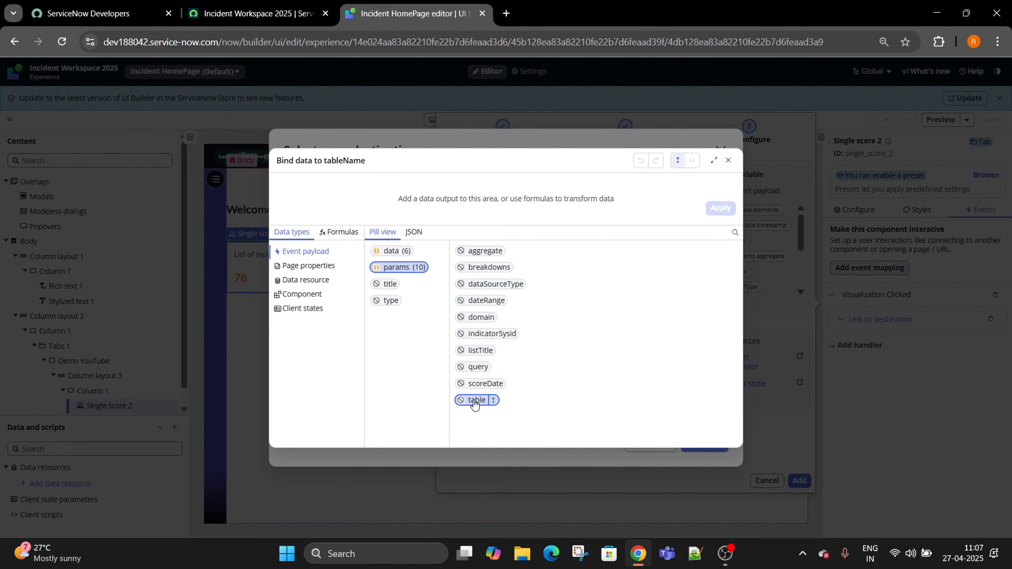
double_click(475, 401)
click(720, 208)
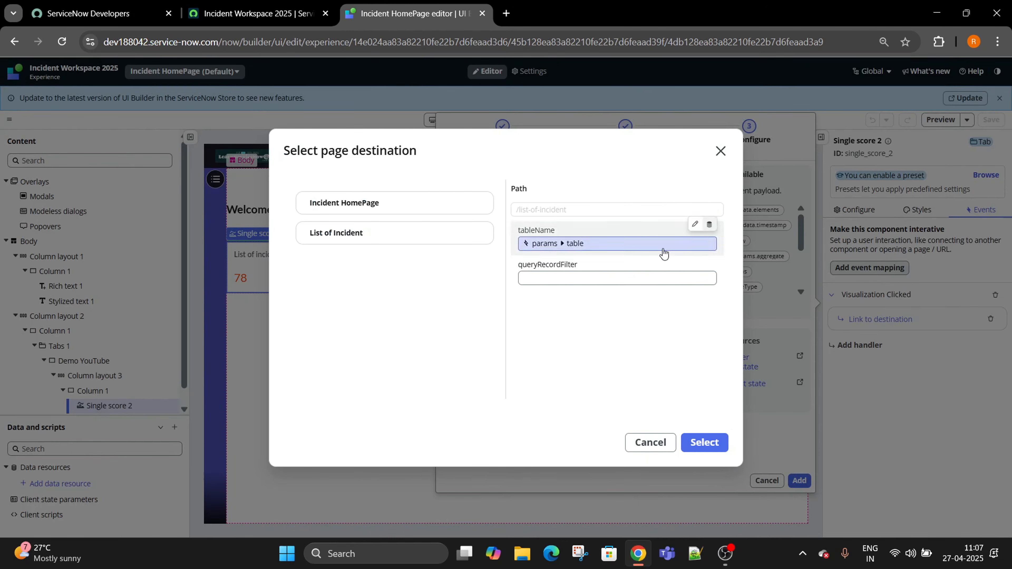
Bind the queryRecordFilter parameter to params › query from the click payload.
click(564, 278)
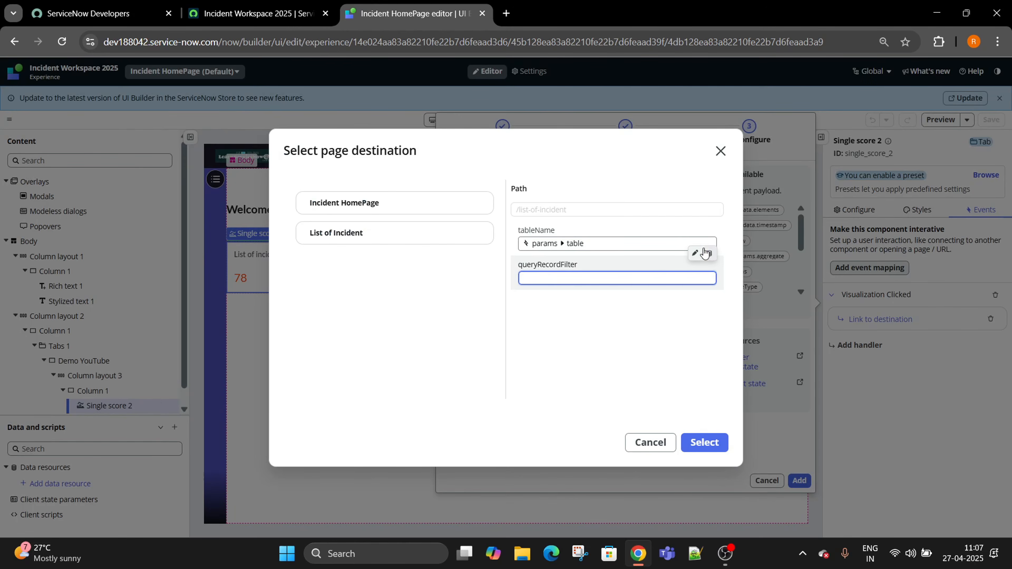
click(713, 255)
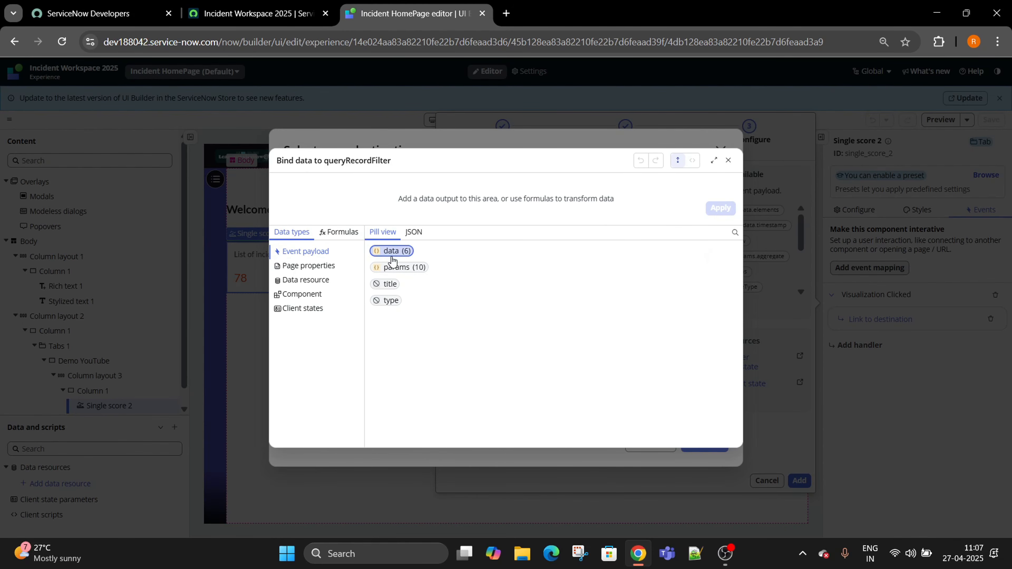
click(396, 268)
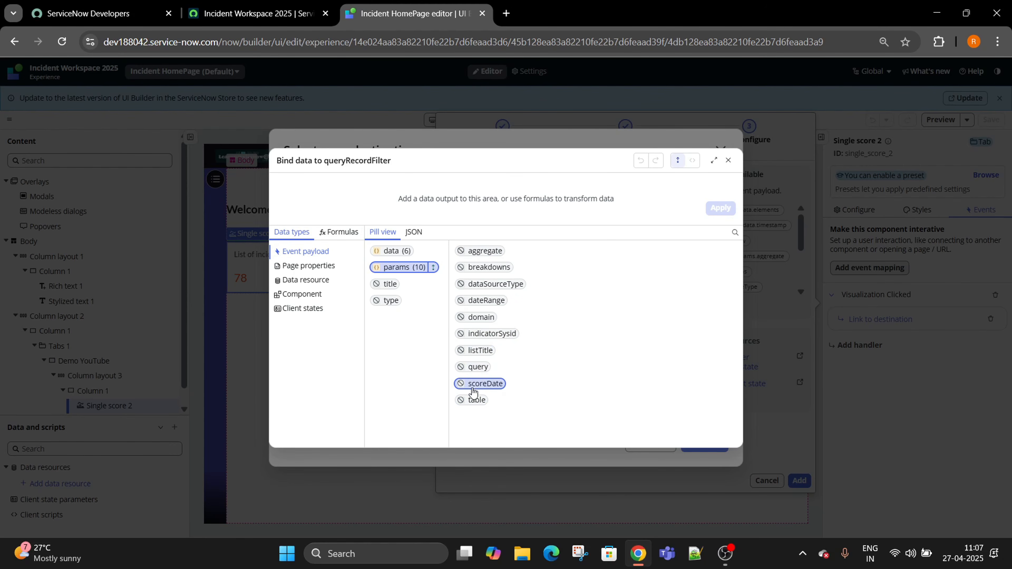
click(479, 367)
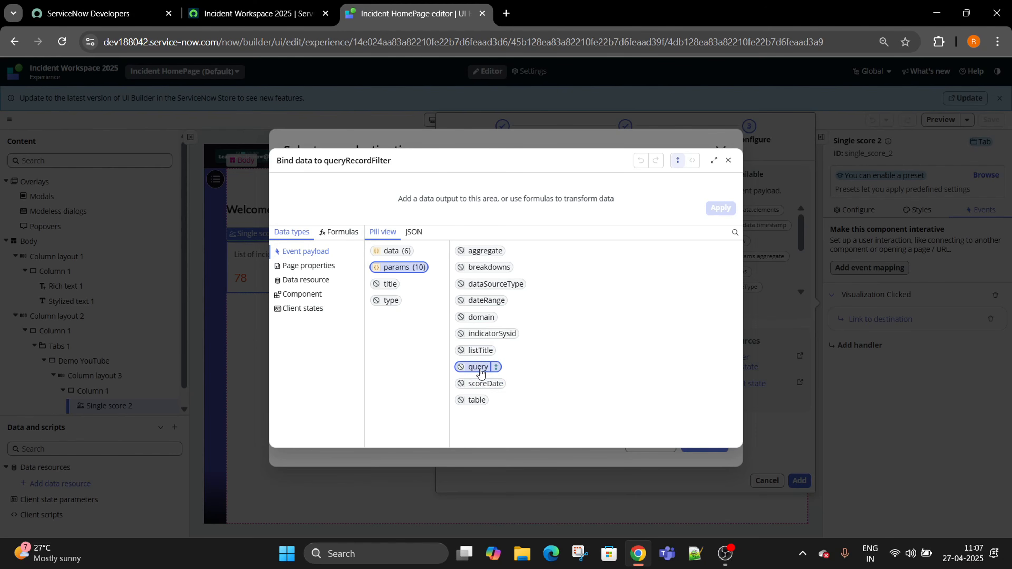
click(480, 367)
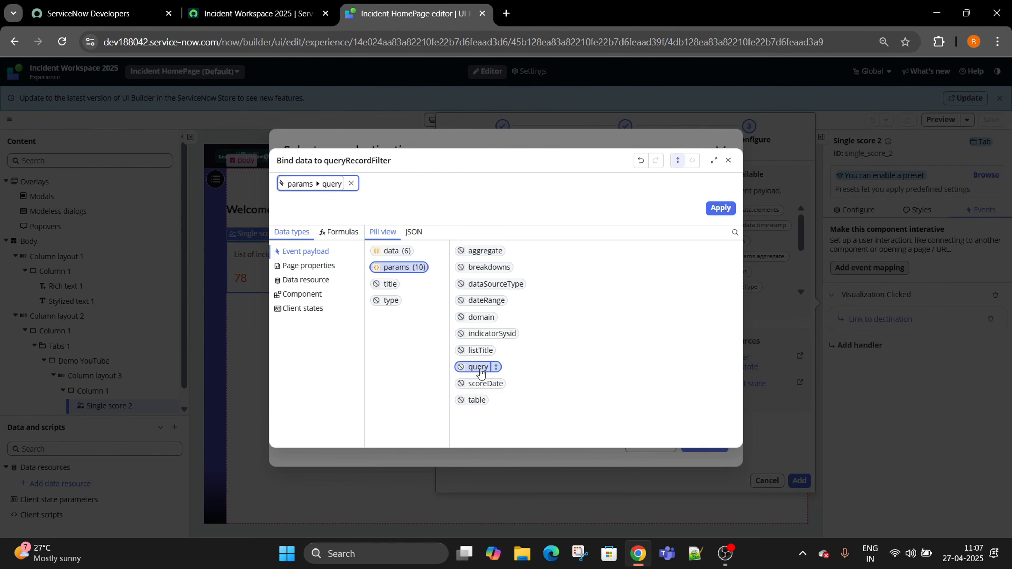
click(723, 208)
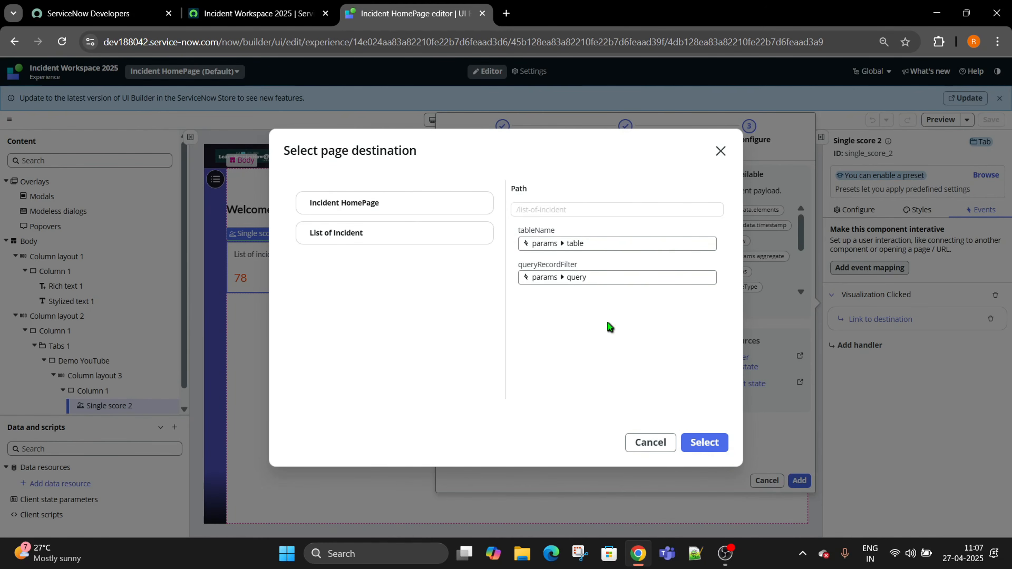
Confirm the /list-of-incident destination, add the handler to the click event, and save the homepage.
click(704, 444)
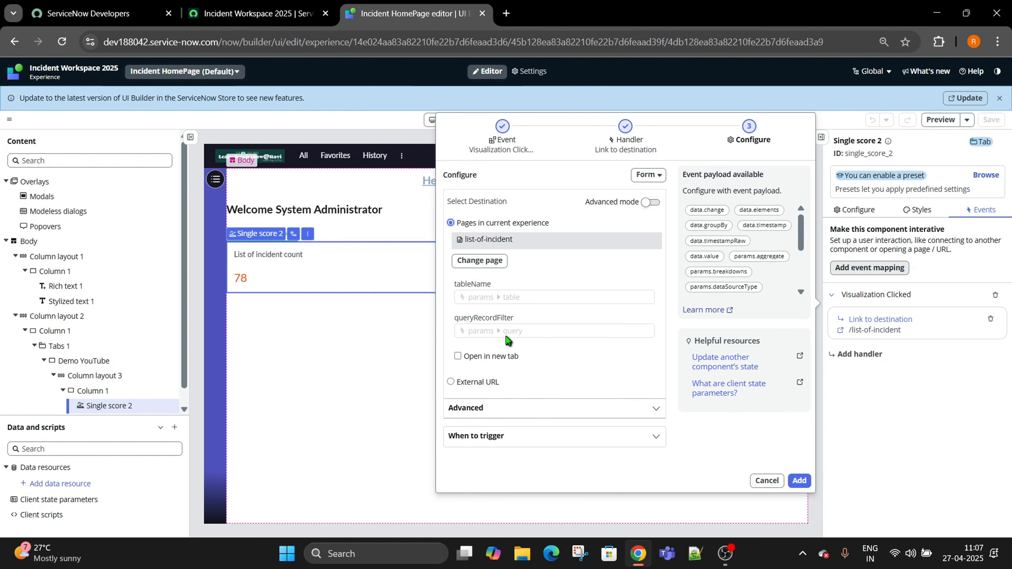
click(796, 481)
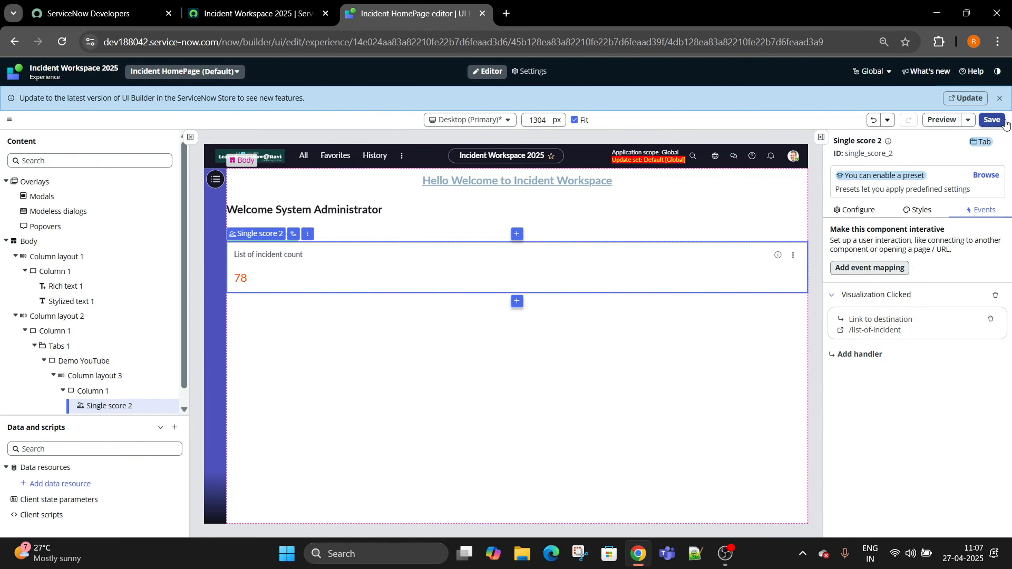
click(993, 120)
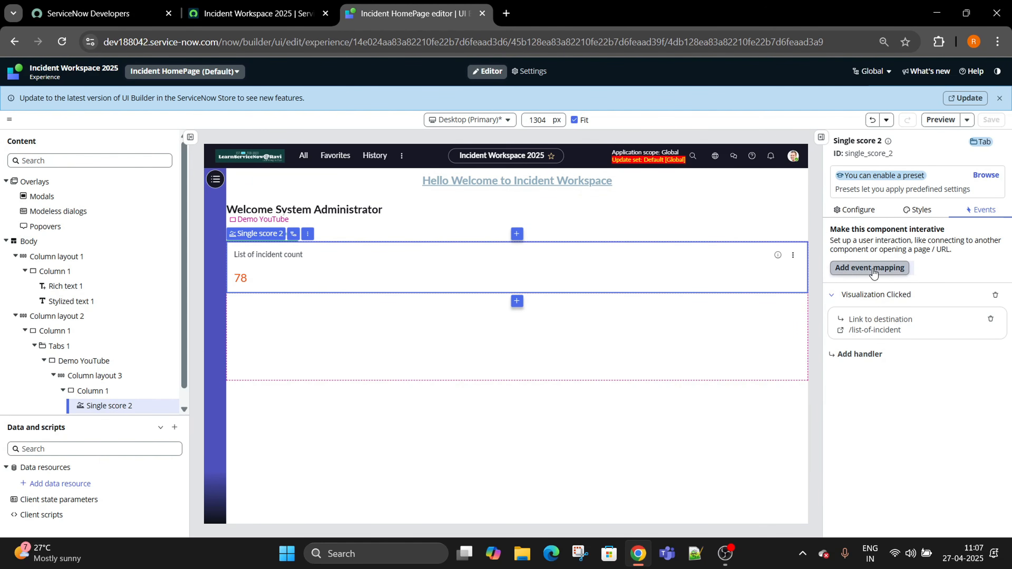
Review and apply the Link to destination handler's settings, then switch to the live Incident Workspace tab.
click(918, 324)
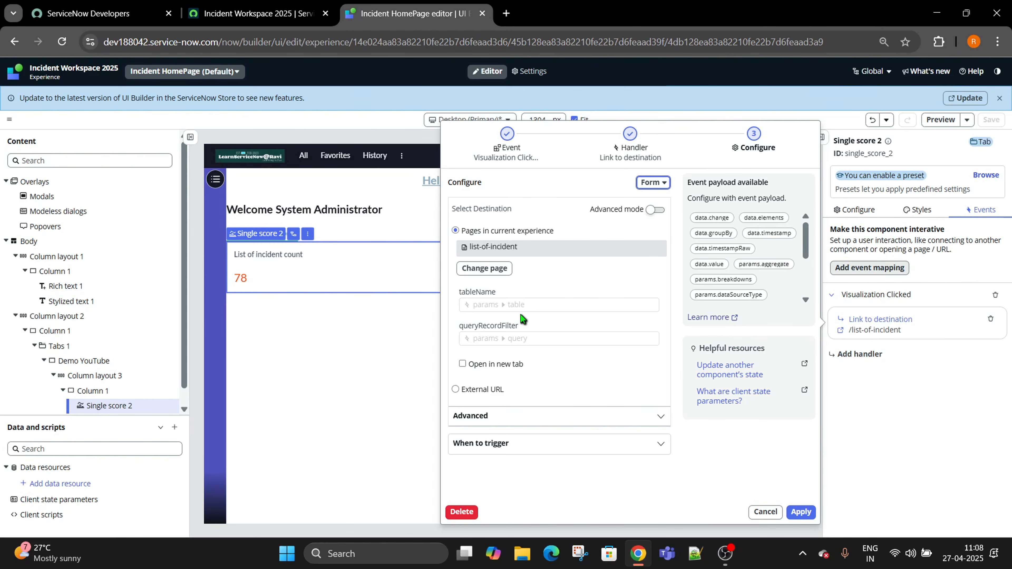
click(801, 512)
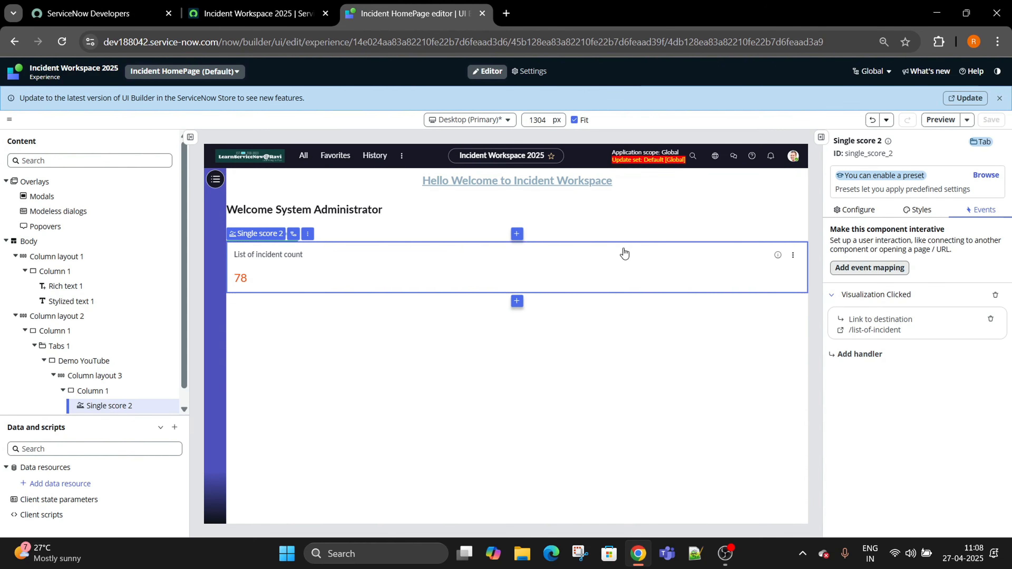
click(273, 5)
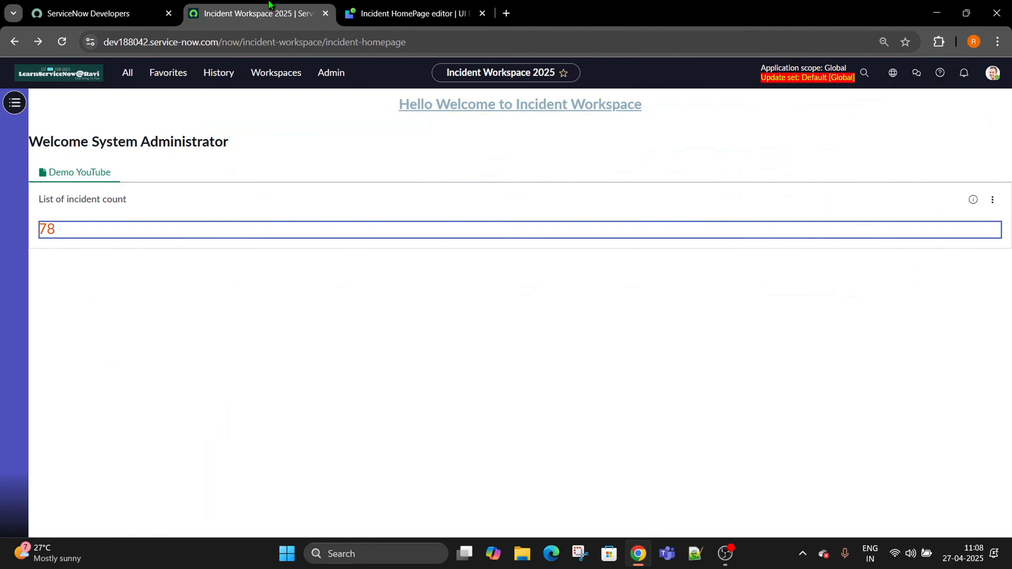
Reload the workspace, click the 78 incident score to verify the list opens, then return to UI Builder.
click(60, 41)
click(47, 229)
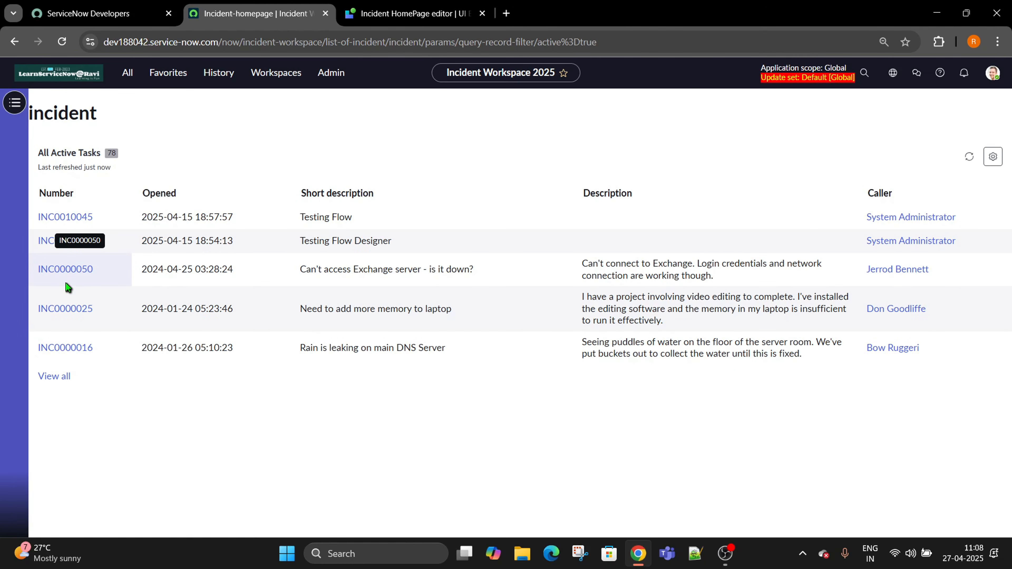
click(428, 5)
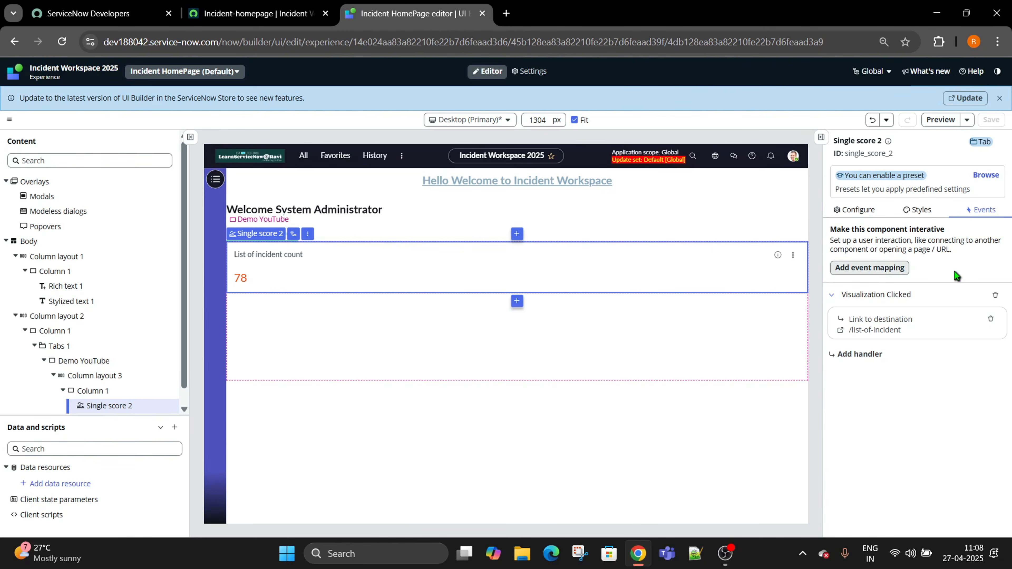
click(891, 271)
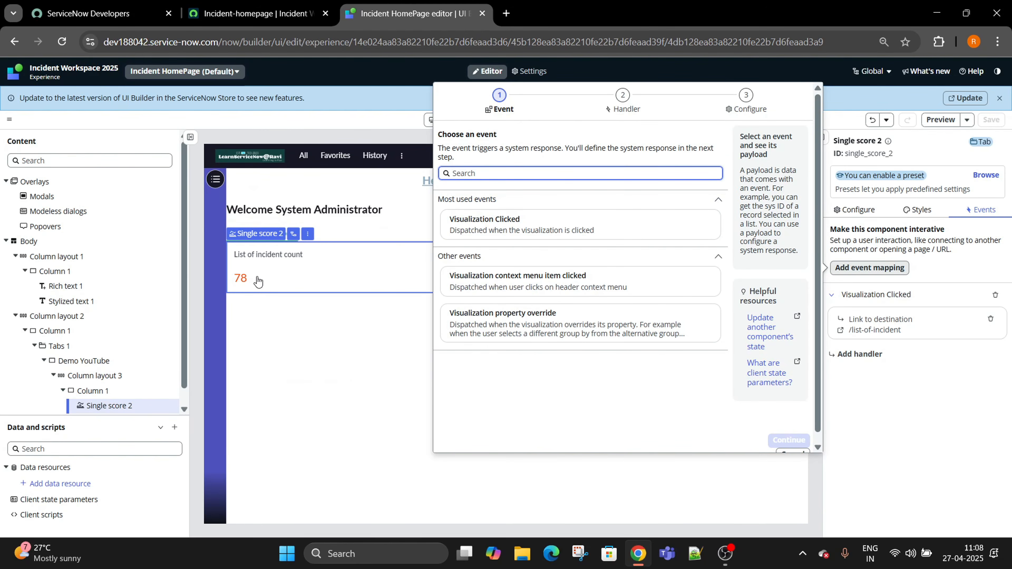
scroll(777, 398, down, 1)
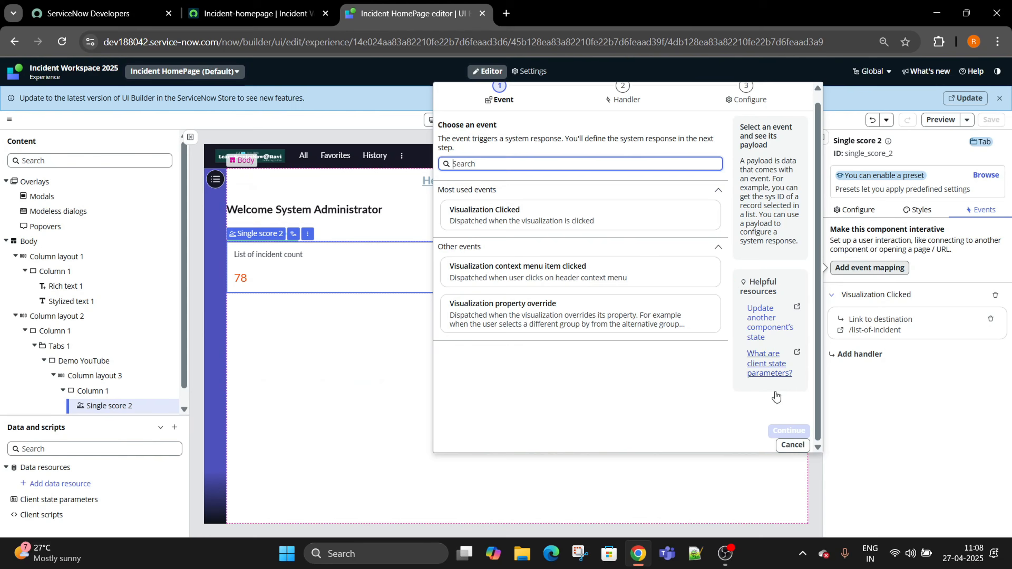
click(792, 445)
click(849, 333)
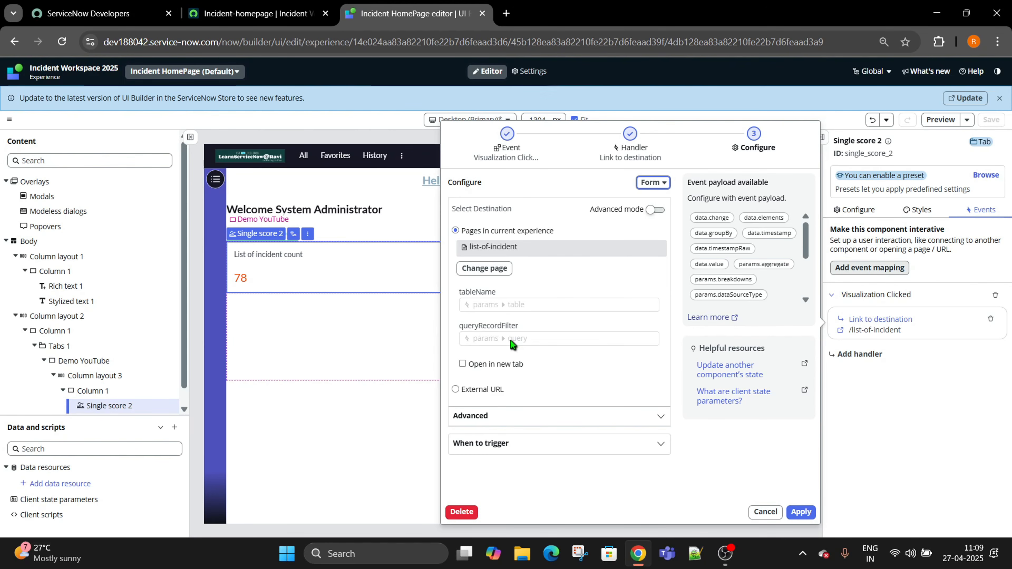
click(766, 512)
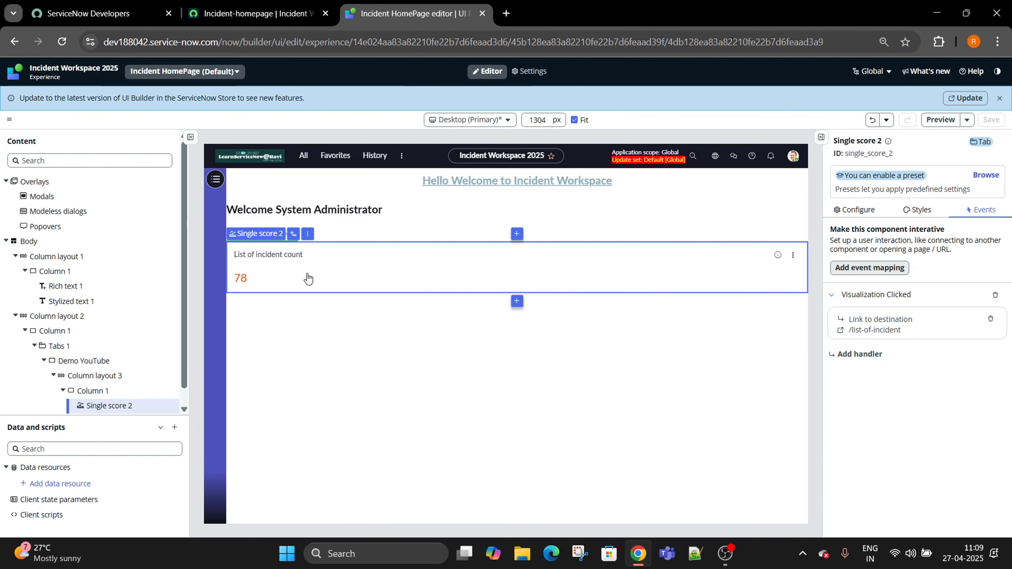